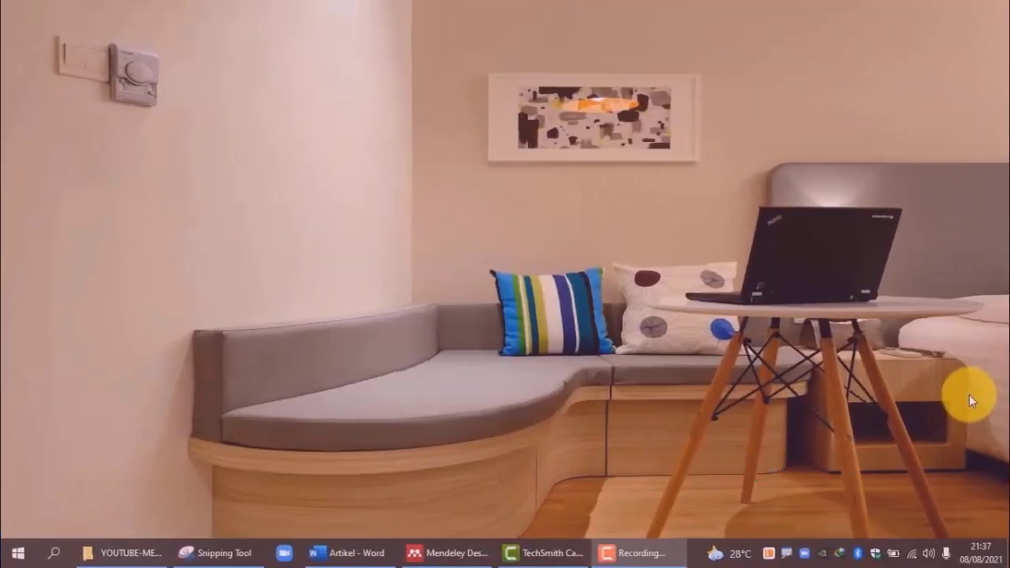
- Restore the Mendeley Desktop window from the taskbar
{"action": "left_click", "coordinate": [453, 553]}
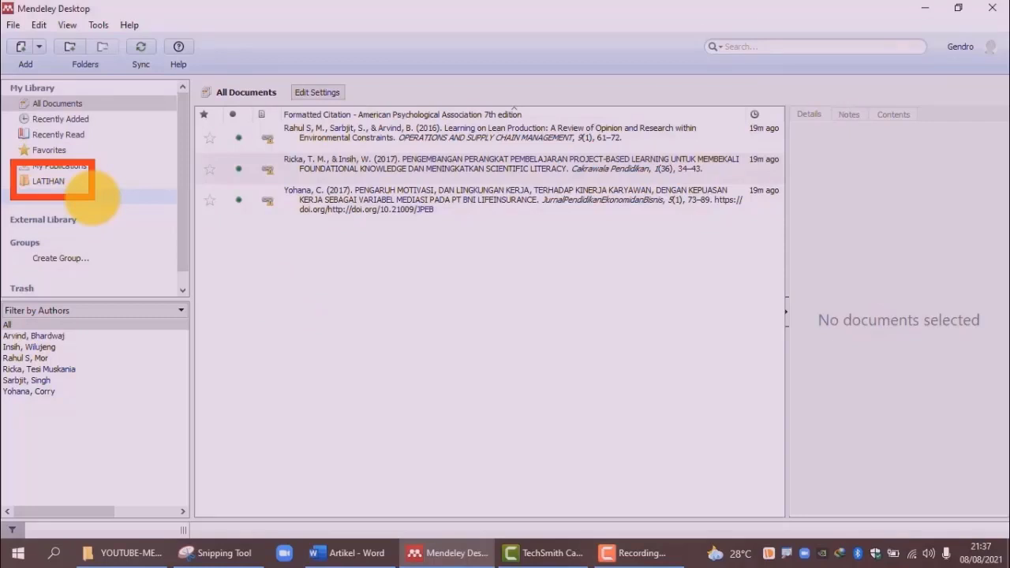
- Open the LATIHAN collection, then switch to the Artikel document in Word
{"action": "double_click", "coordinate": [41, 180]}
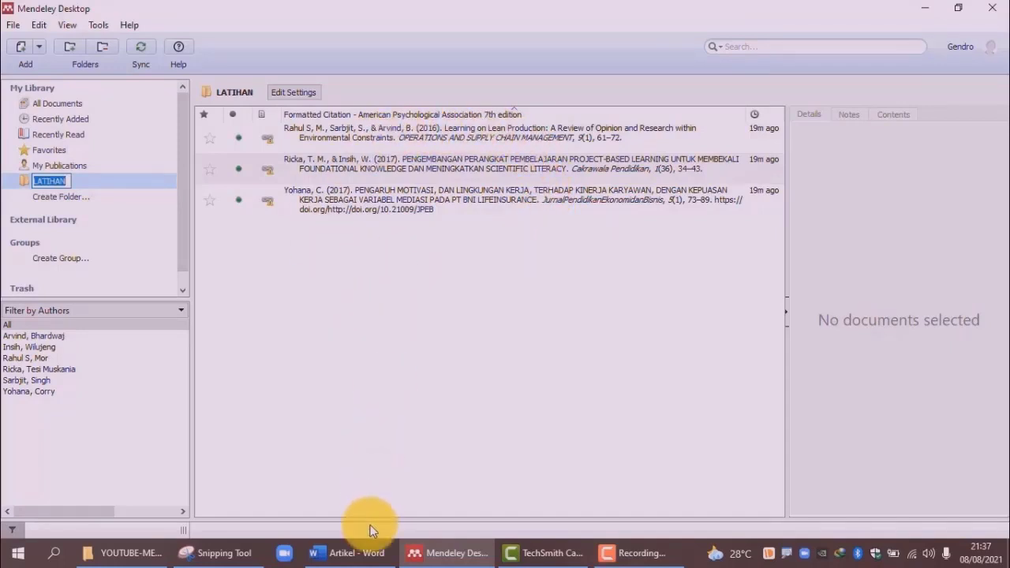
{"action": "left_click", "coordinate": [356, 556]}
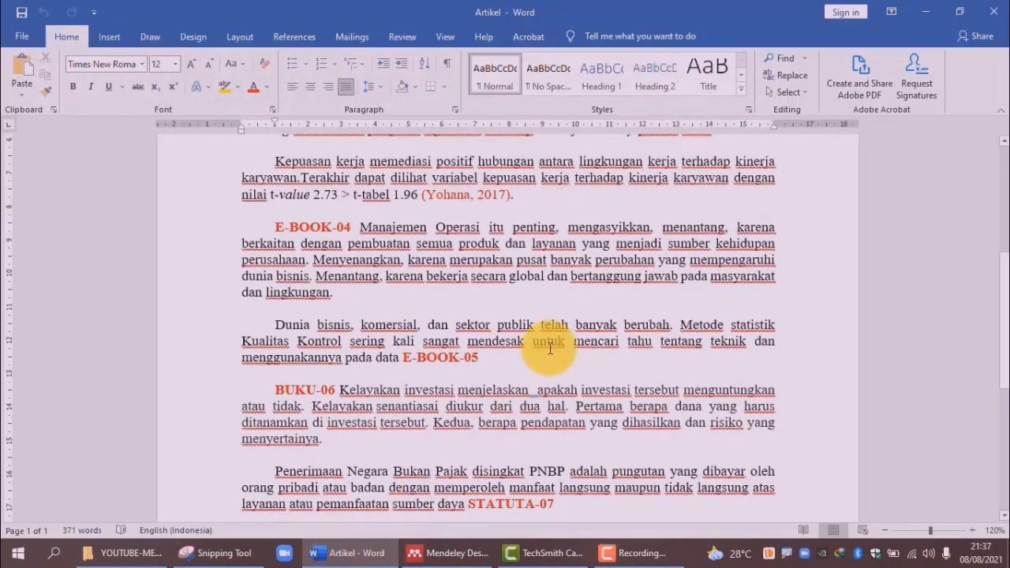
- Look over the Artikel citations, then open the YOUTUBE-MENDELEY BAGIAN#2 folder in File Explorer
{"action": "scroll", "coordinate": [551, 347], "scroll_direction": "up", "scroll_amount": 2}
{"action": "scroll", "coordinate": [552, 347], "scroll_direction": "up", "scroll_amount": 3}
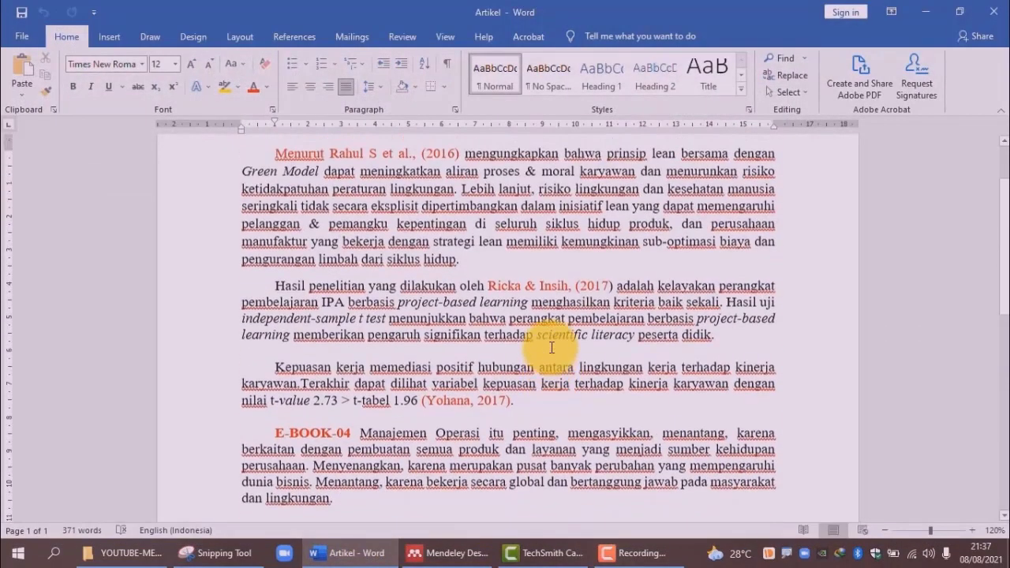
{"action": "scroll", "coordinate": [551, 348], "scroll_direction": "down", "scroll_amount": 3}
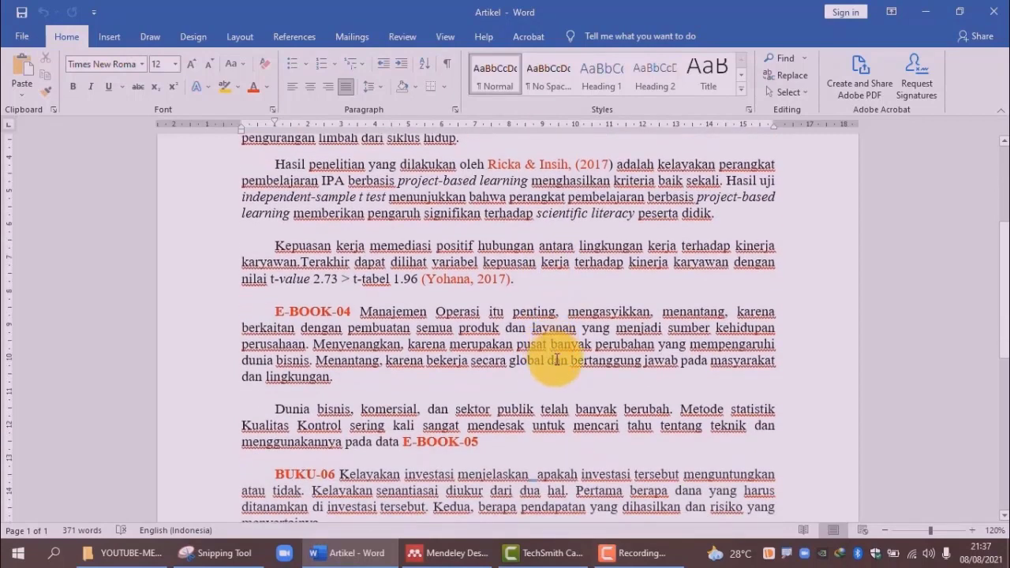
{"action": "scroll", "coordinate": [557, 359], "scroll_direction": "down", "scroll_amount": 1}
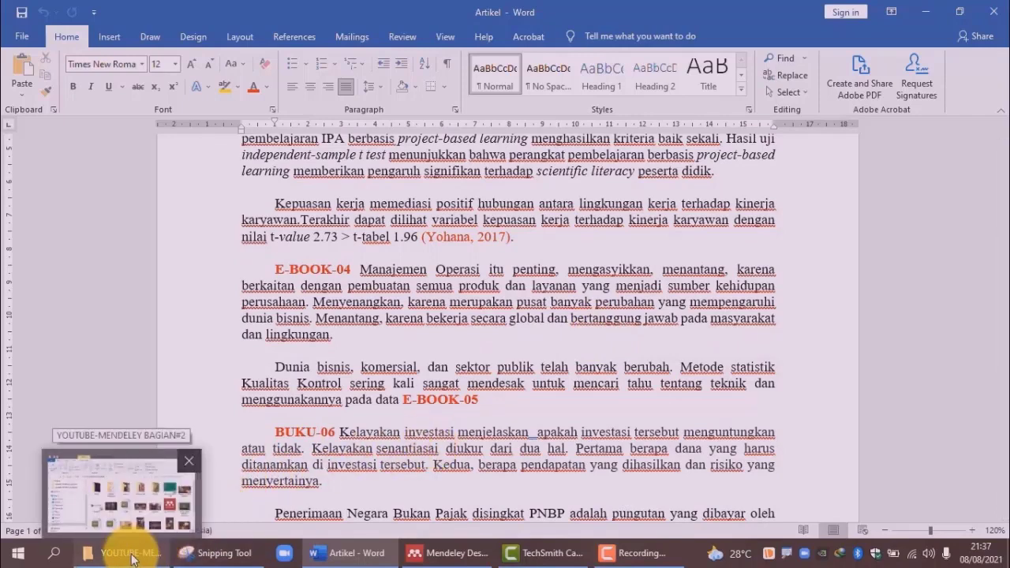
{"action": "left_click", "coordinate": [132, 556]}
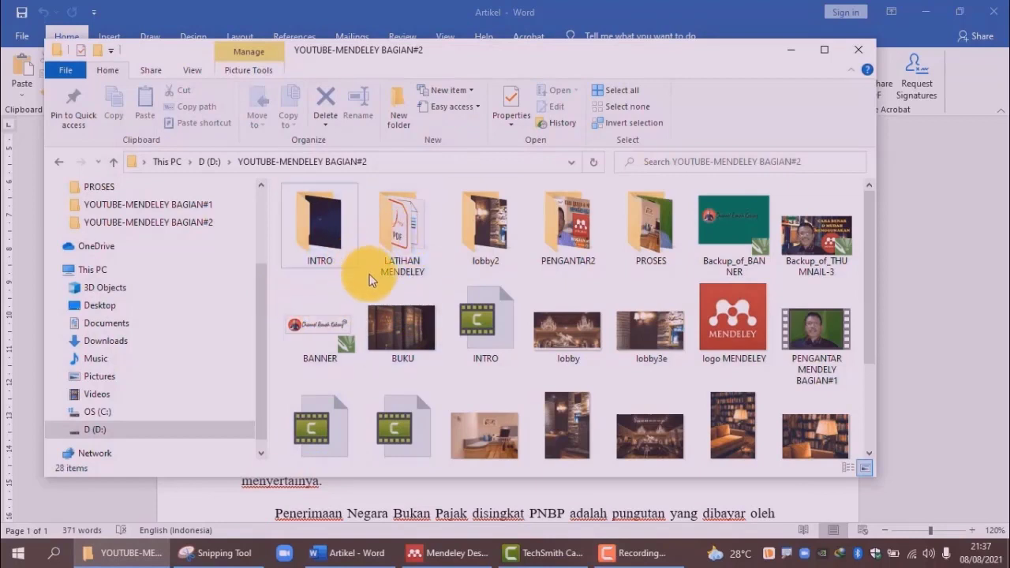
- Open the LATIHAN MENDELEY folder of PDFs, then return to Mendeley's LATIHAN collection
{"action": "double_click", "coordinate": [405, 237]}
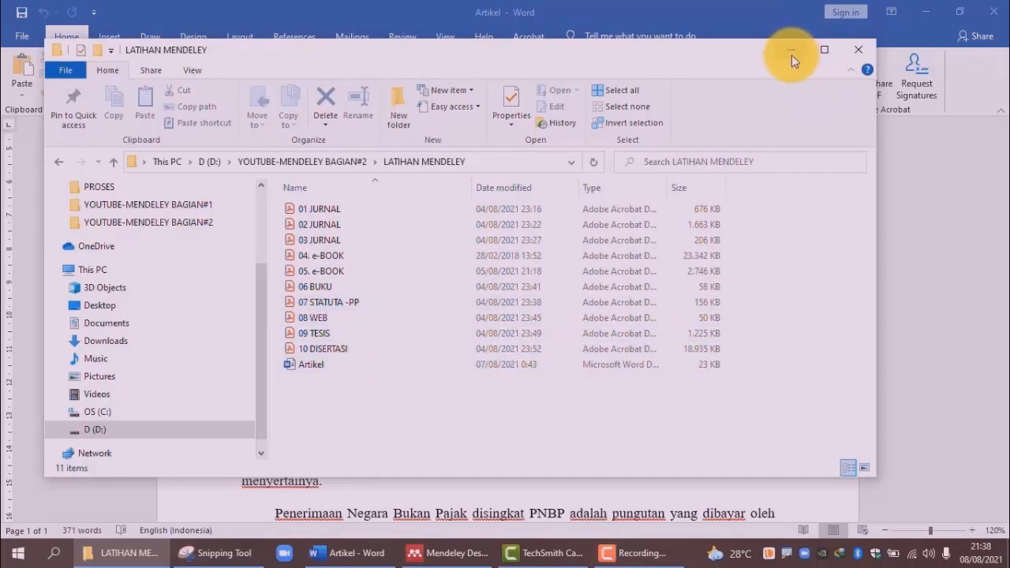
{"action": "left_click", "coordinate": [450, 552]}
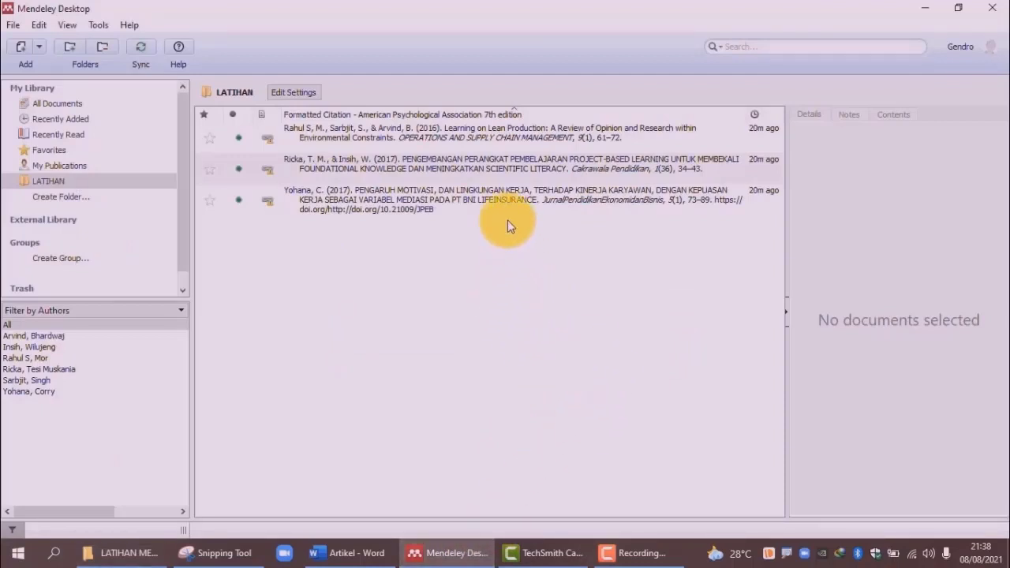
- Add the 04. e-BOOK PDF from D:\LATIHAN MENDELEY to the LATIHAN collection
{"action": "right_click", "coordinate": [430, 292]}
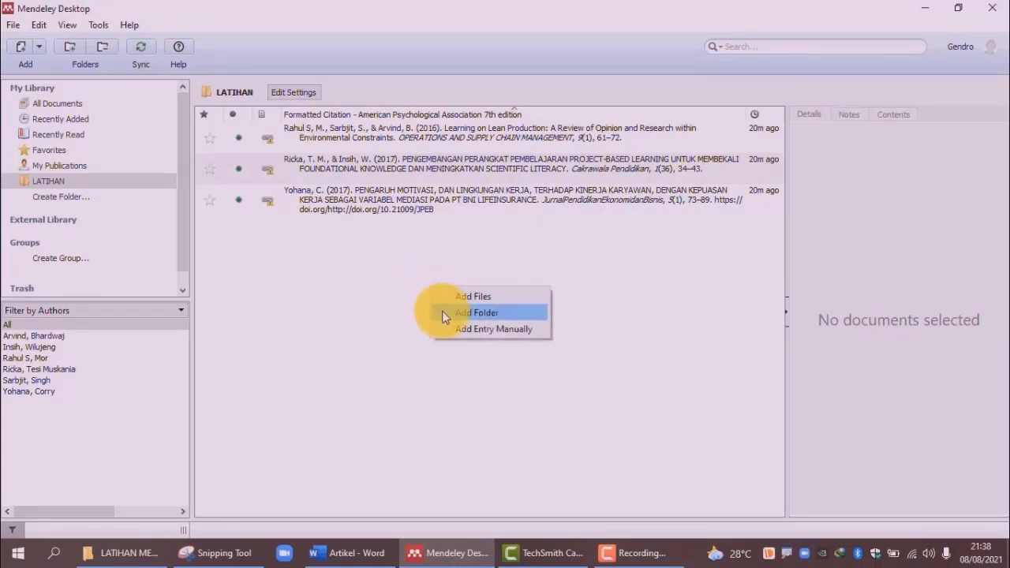
{"action": "left_click", "coordinate": [485, 298]}
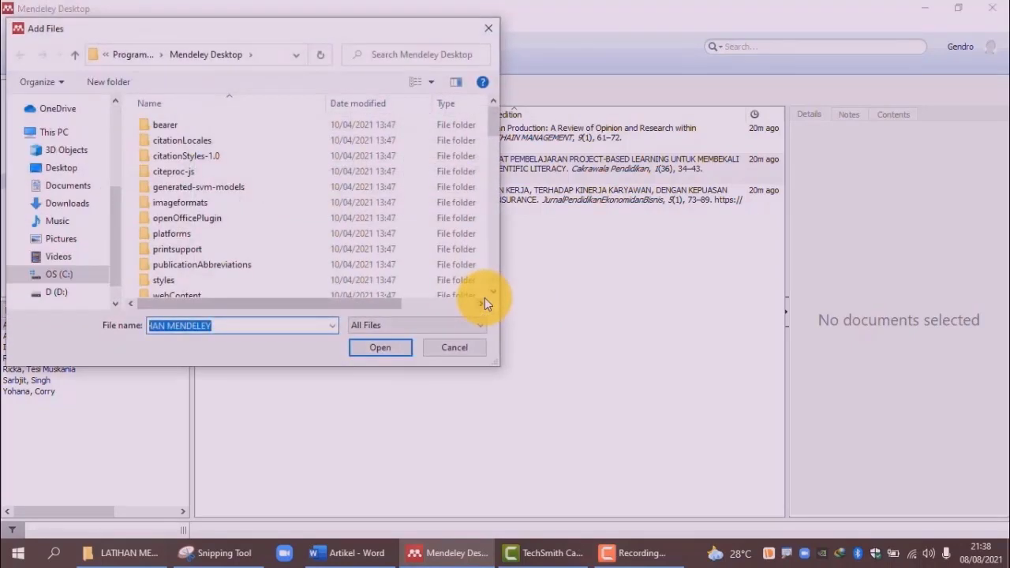
{"action": "left_click", "coordinate": [60, 294]}
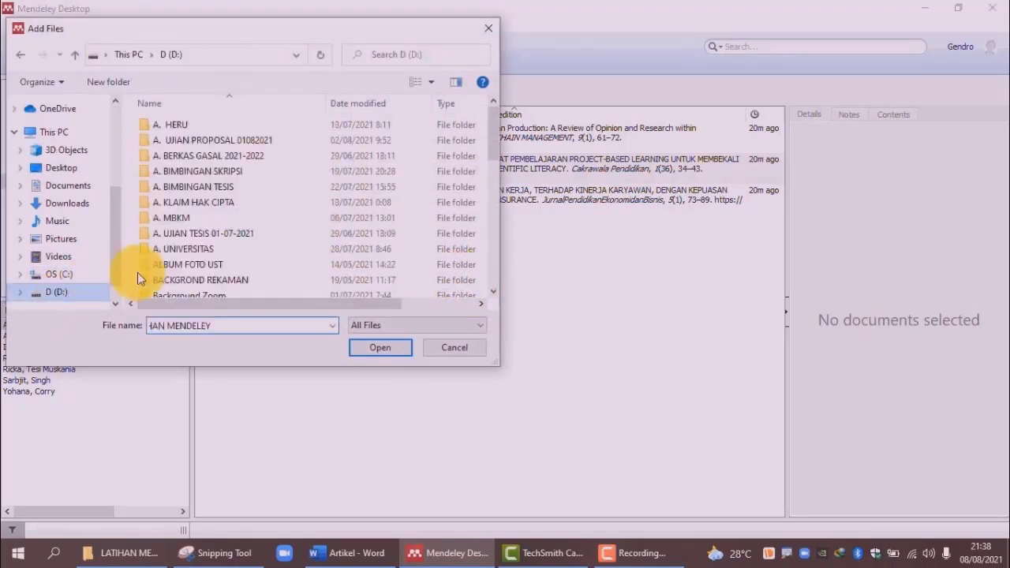
{"action": "scroll", "coordinate": [231, 251], "scroll_direction": "down", "scroll_amount": 3}
{"action": "scroll", "coordinate": [231, 253], "scroll_direction": "down", "scroll_amount": 3}
{"action": "scroll", "coordinate": [230, 253], "scroll_direction": "down", "scroll_amount": 3}
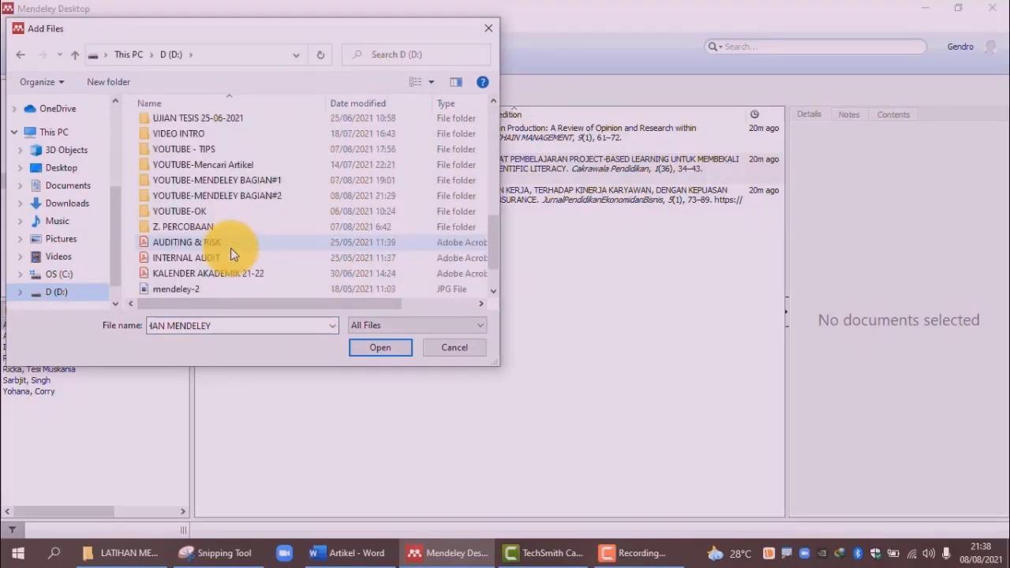
{"action": "double_click", "coordinate": [255, 197]}
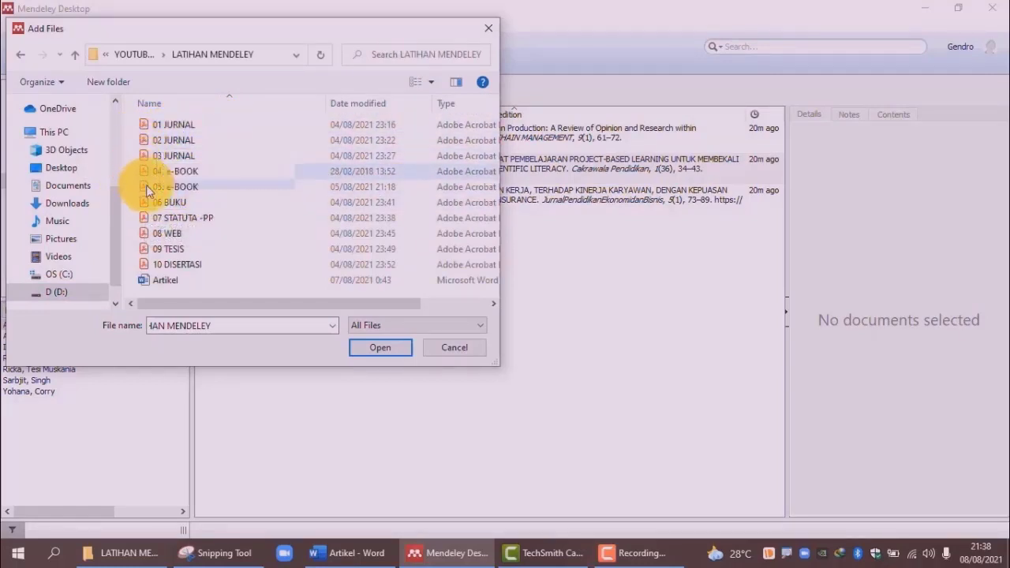
{"action": "left_click", "coordinate": [191, 173]}
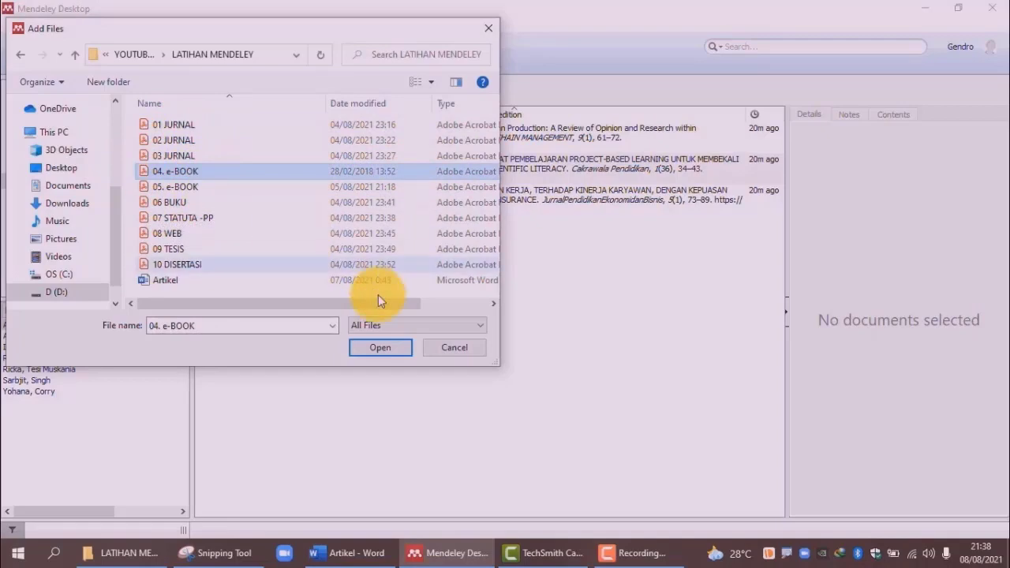
{"action": "left_click", "coordinate": [390, 346]}
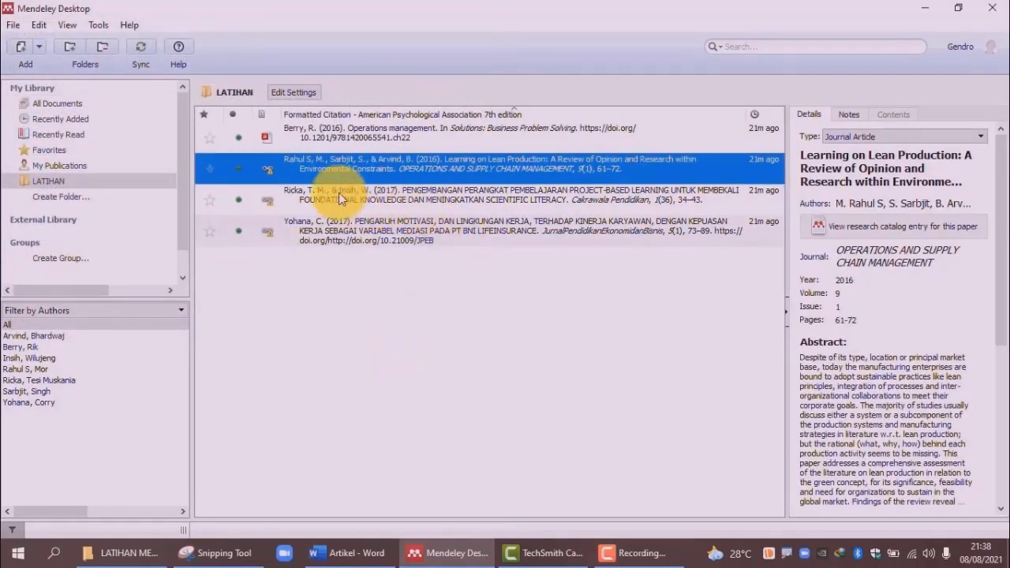
- Open the Operations management PDF, zoom out on its cover, and select the author names
{"action": "left_click", "coordinate": [341, 141]}
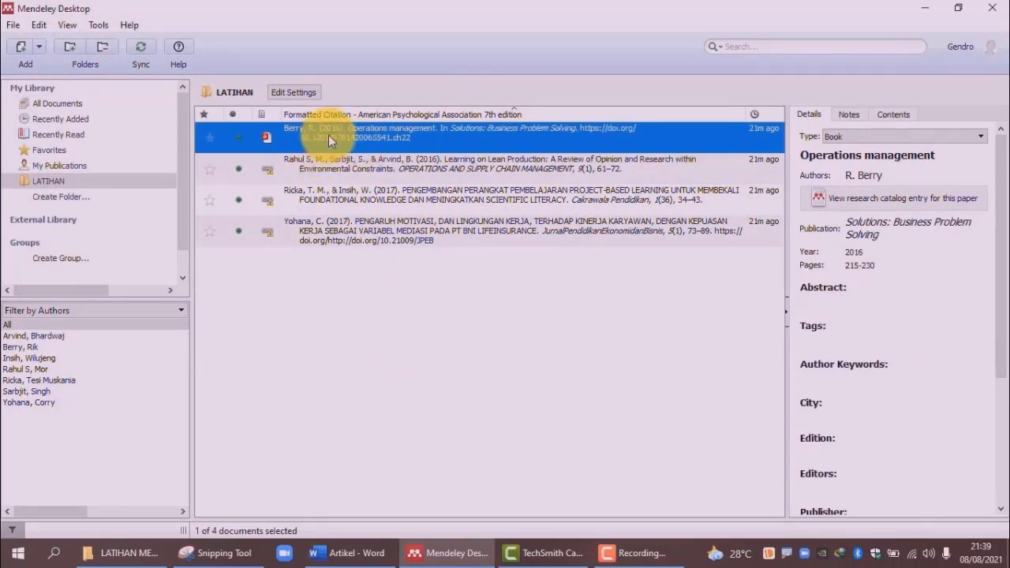
{"action": "double_click", "coordinate": [329, 135]}
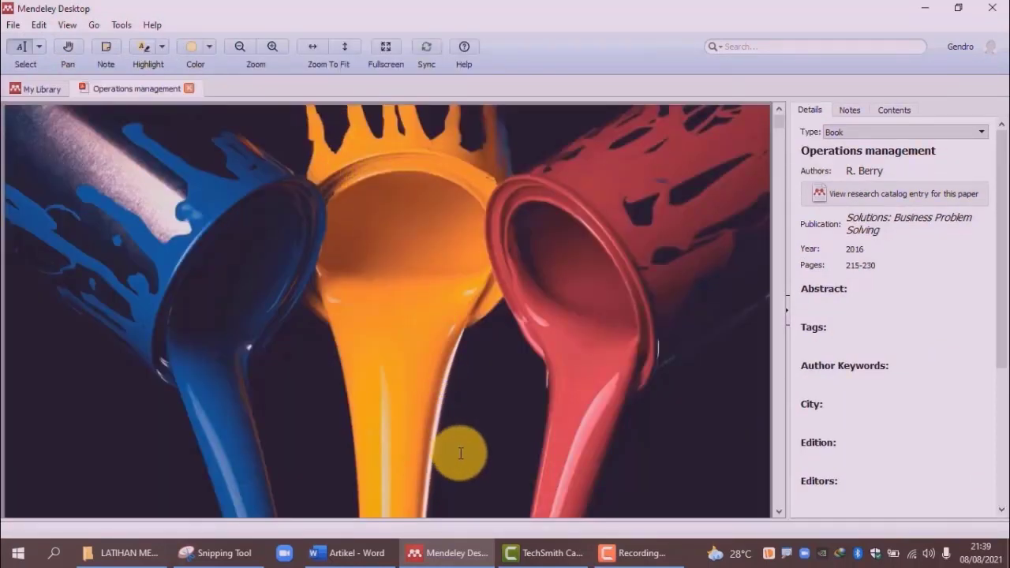
{"action": "left_click", "coordinate": [236, 46]}
{"action": "left_click", "coordinate": [236, 47]}
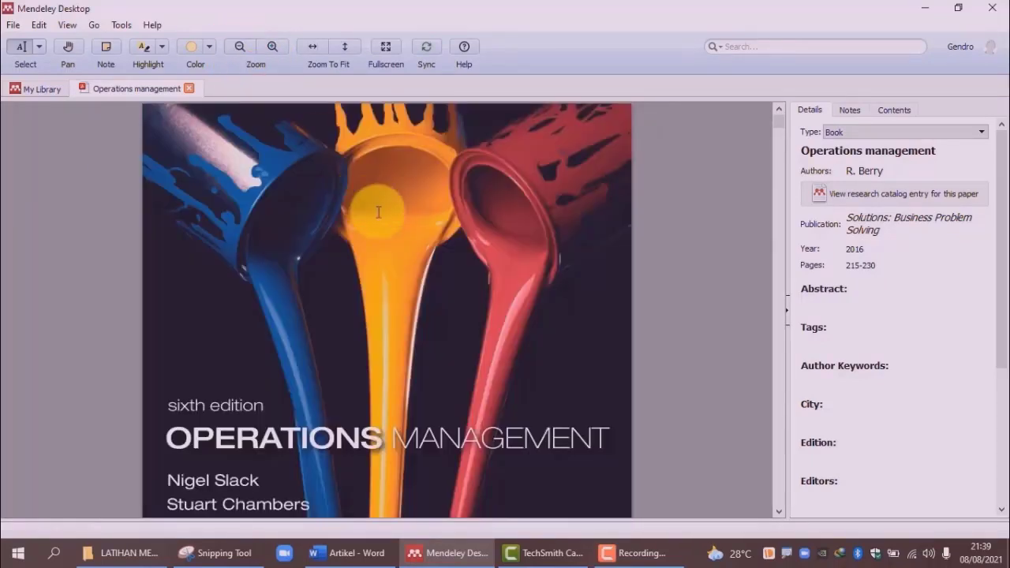
{"action": "scroll", "coordinate": [544, 276], "scroll_direction": "down", "scroll_amount": 1}
{"action": "scroll", "coordinate": [584, 273], "scroll_direction": "up", "scroll_amount": 1}
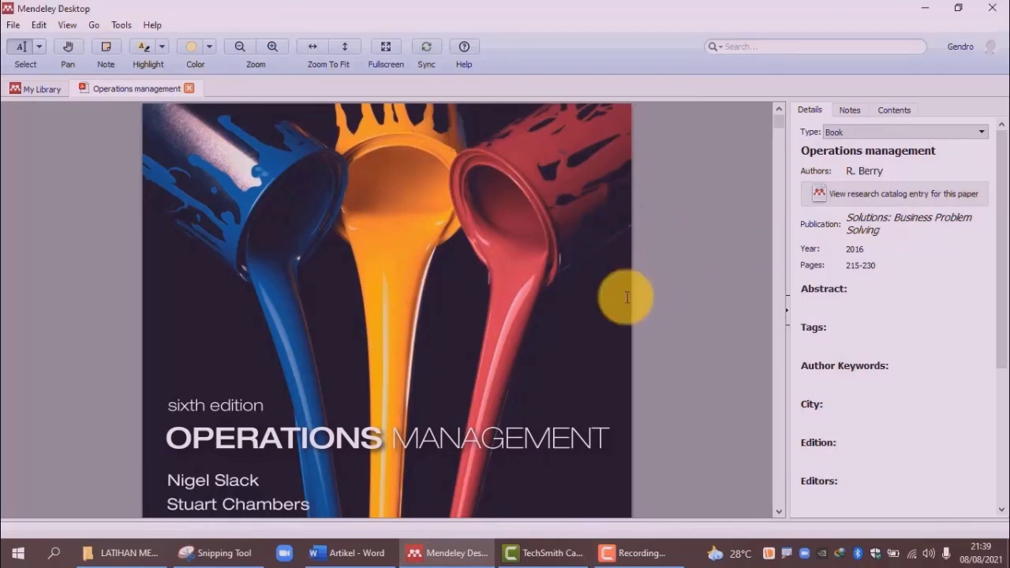
{"action": "scroll", "coordinate": [624, 300], "scroll_direction": "down", "scroll_amount": 1}
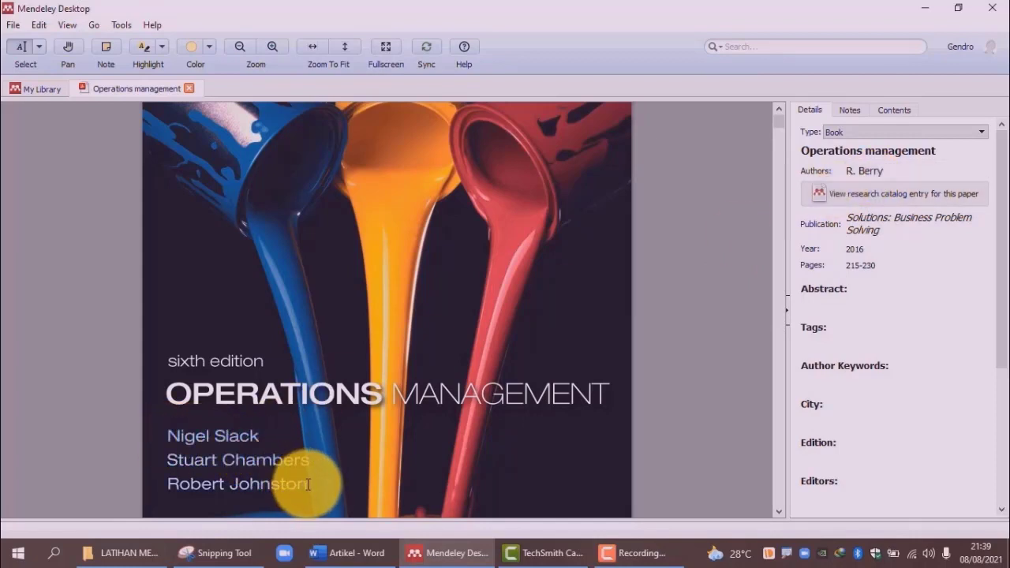
{"action": "left_click_drag", "start_coordinate": [280, 470], "coordinate": [314, 472]}
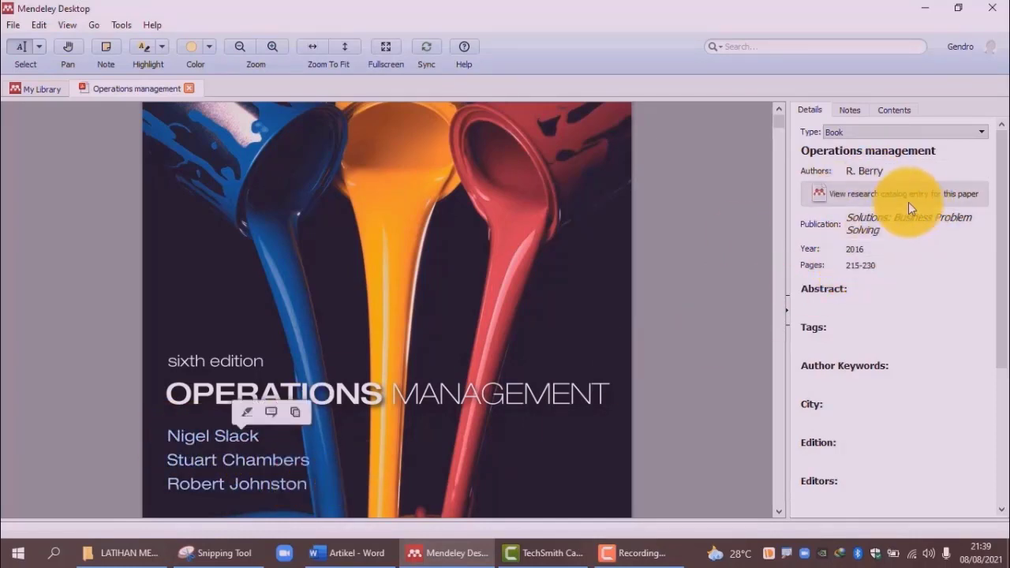
- Paste the cover's author names into the book's Authors field
{"action": "left_click", "coordinate": [847, 170]}
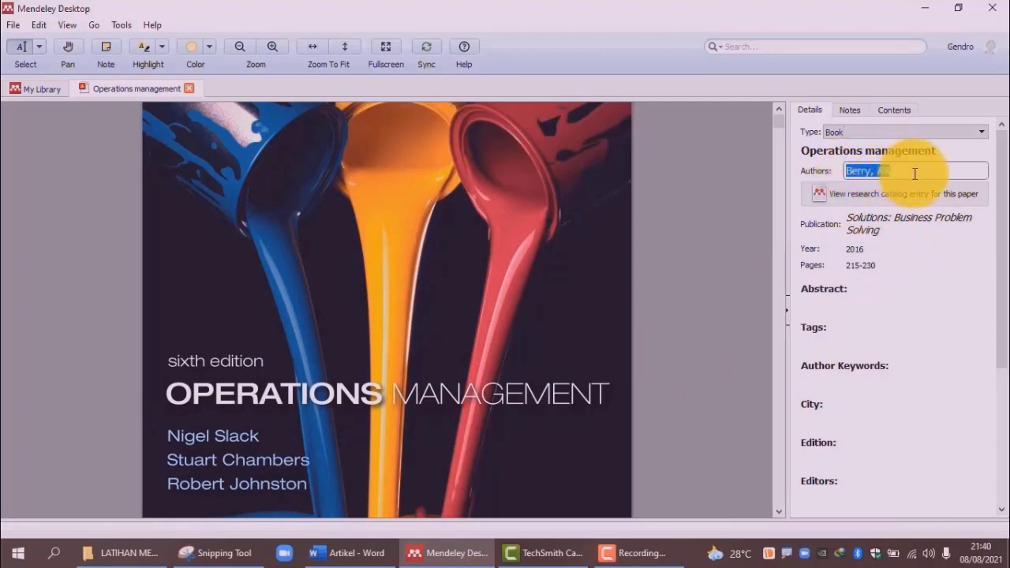
{"action": "key", "text": "ctrl+v"}
{"action": "left_click", "coordinate": [869, 171]}
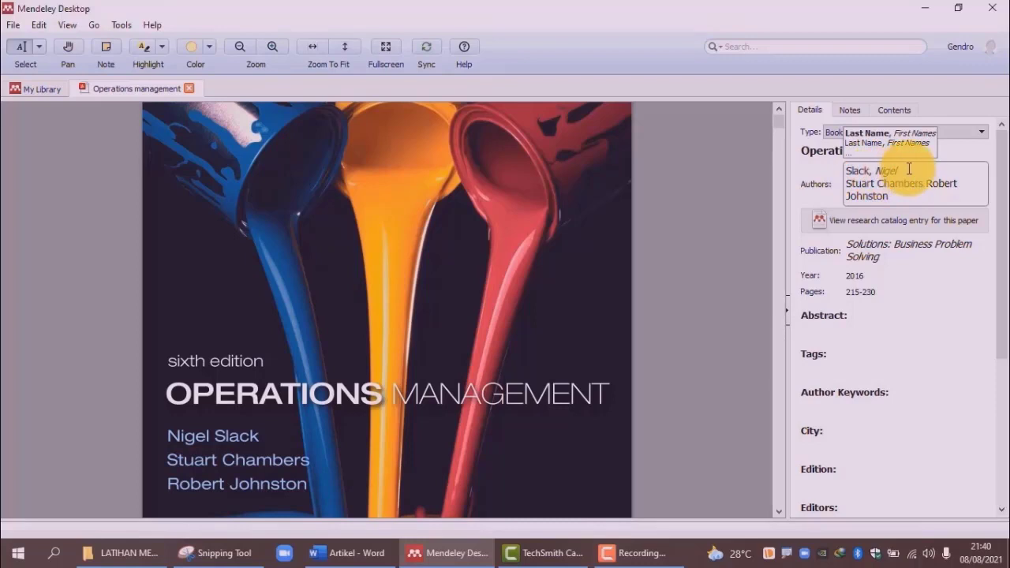
{"action": "left_click", "coordinate": [902, 171]}
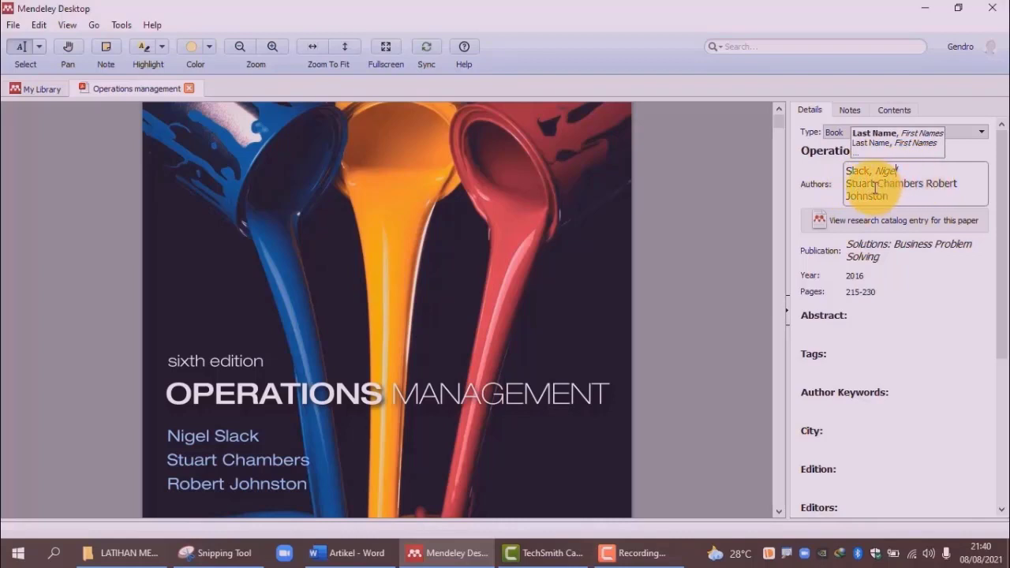
- Put each author on its own line as last name, first name, and commit the list
{"action": "left_click", "coordinate": [885, 186]}
{"action": "type", "text": ","}
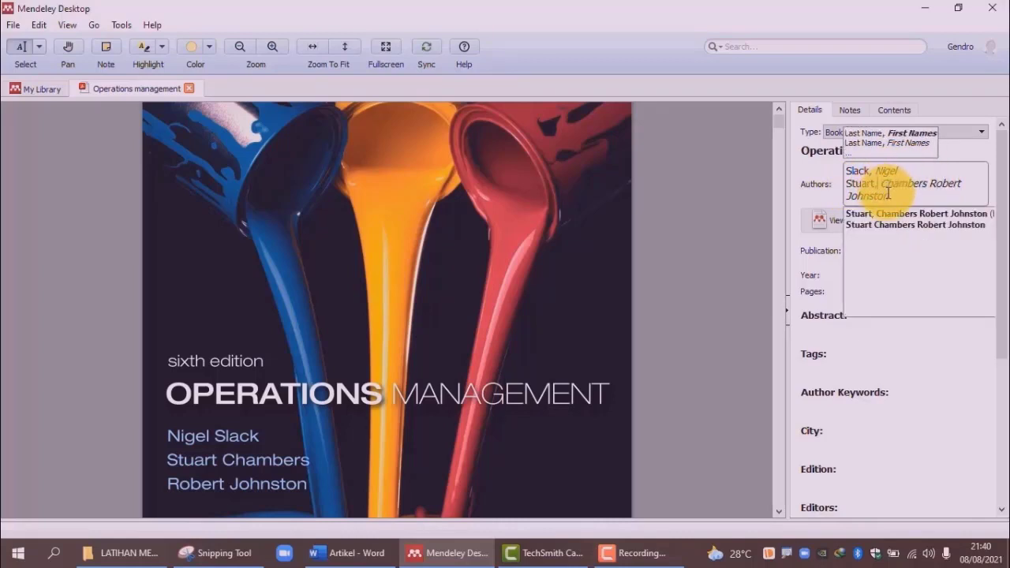
{"action": "scroll", "coordinate": [888, 198], "scroll_direction": "down", "scroll_amount": 1}
{"action": "scroll", "coordinate": [887, 198], "scroll_direction": "up", "scroll_amount": 1}
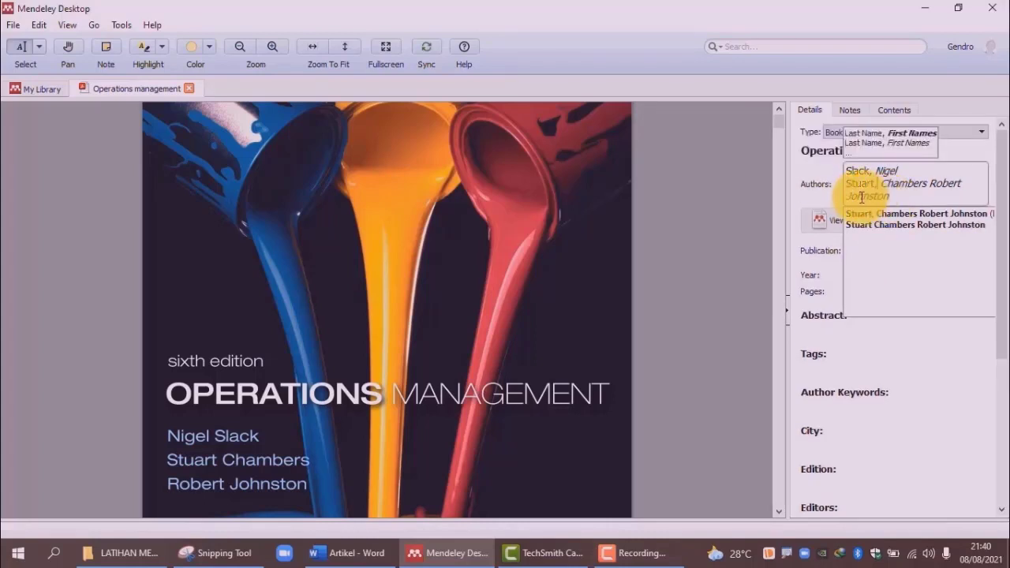
{"action": "left_click", "coordinate": [928, 184]}
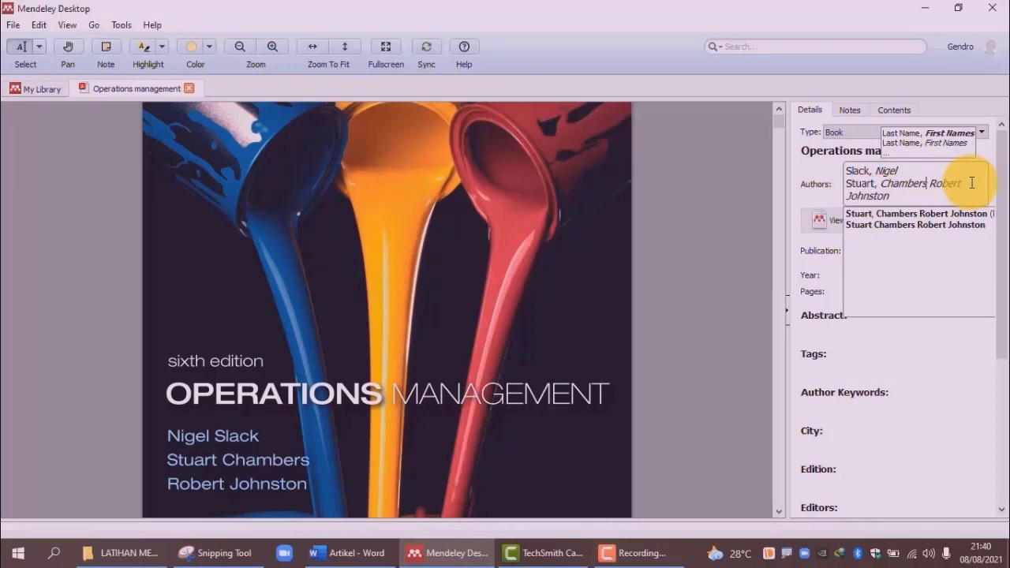
{"action": "key", "text": "Return"}
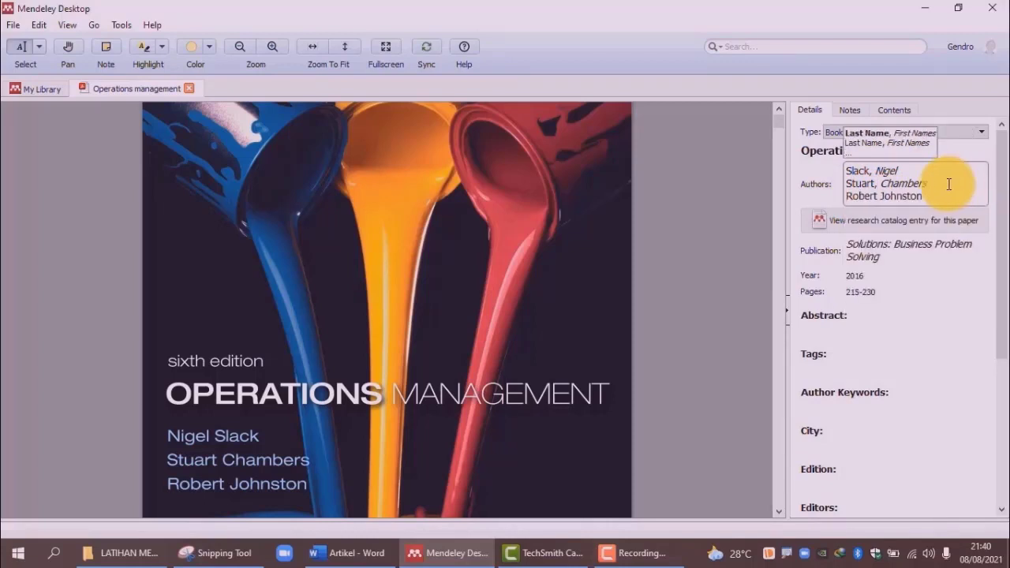
{"action": "left_click", "coordinate": [877, 195]}
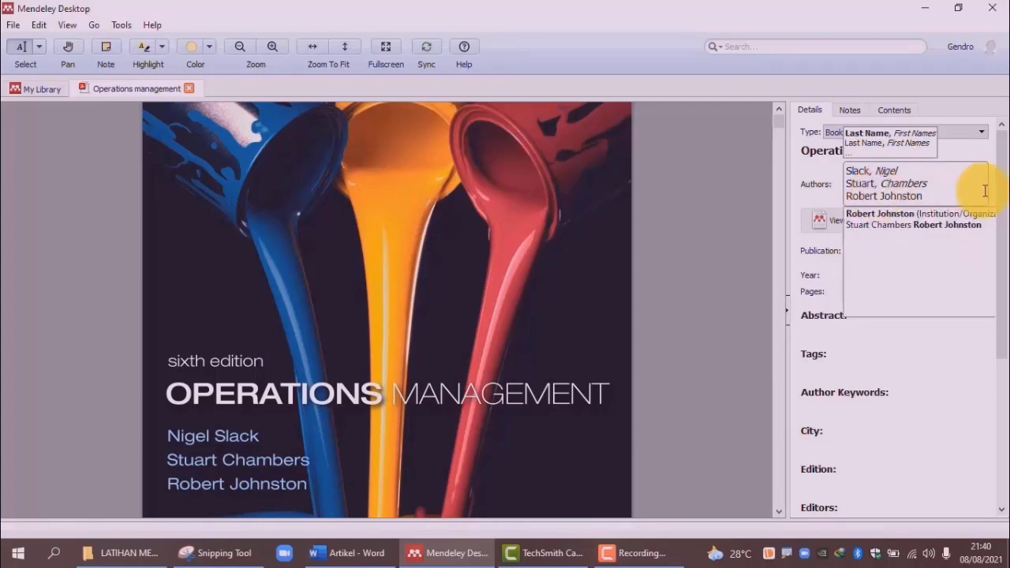
{"action": "type", "text": ","}
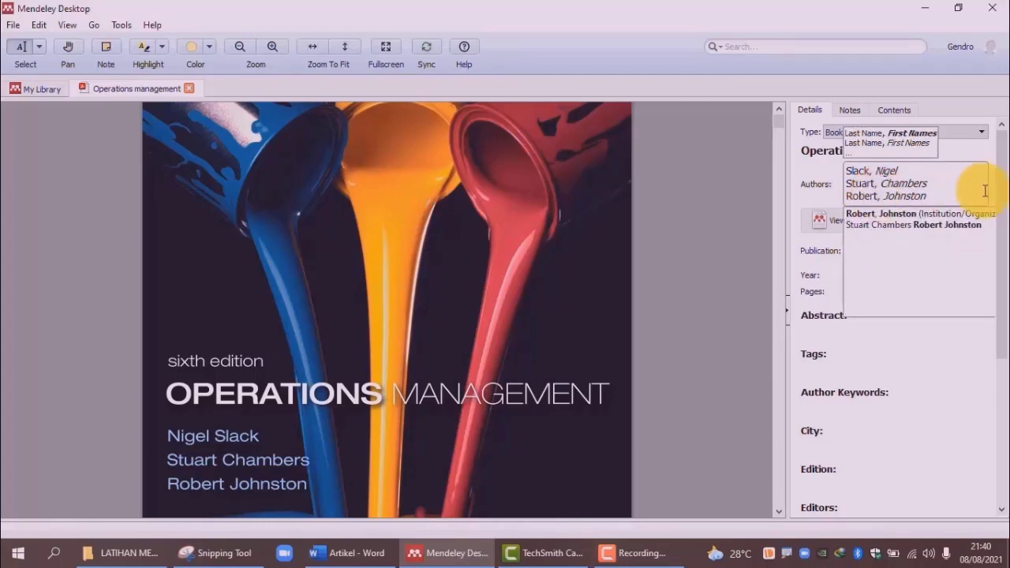
{"action": "left_click", "coordinate": [738, 203]}
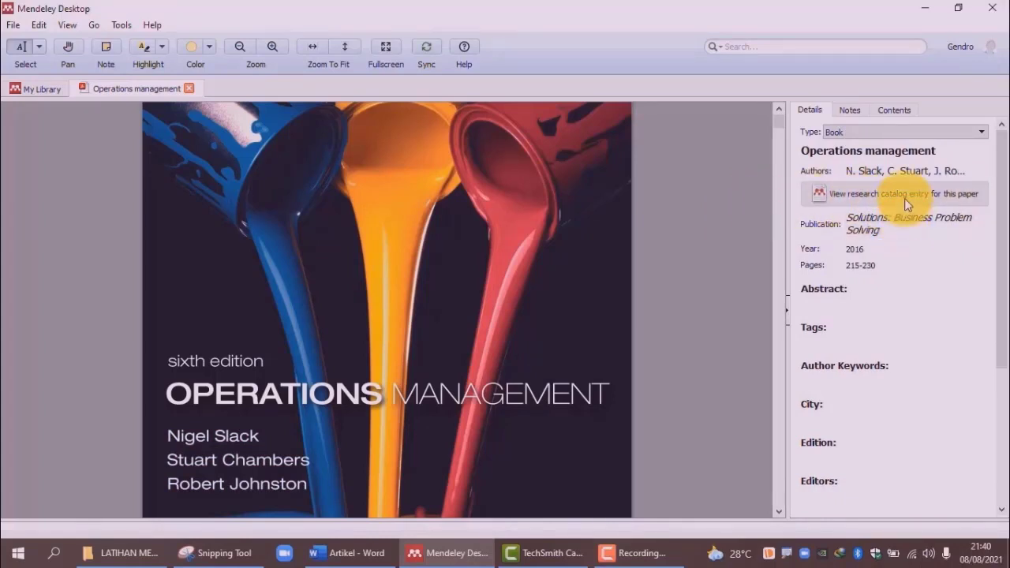
{"action": "left_click", "coordinate": [850, 224]}
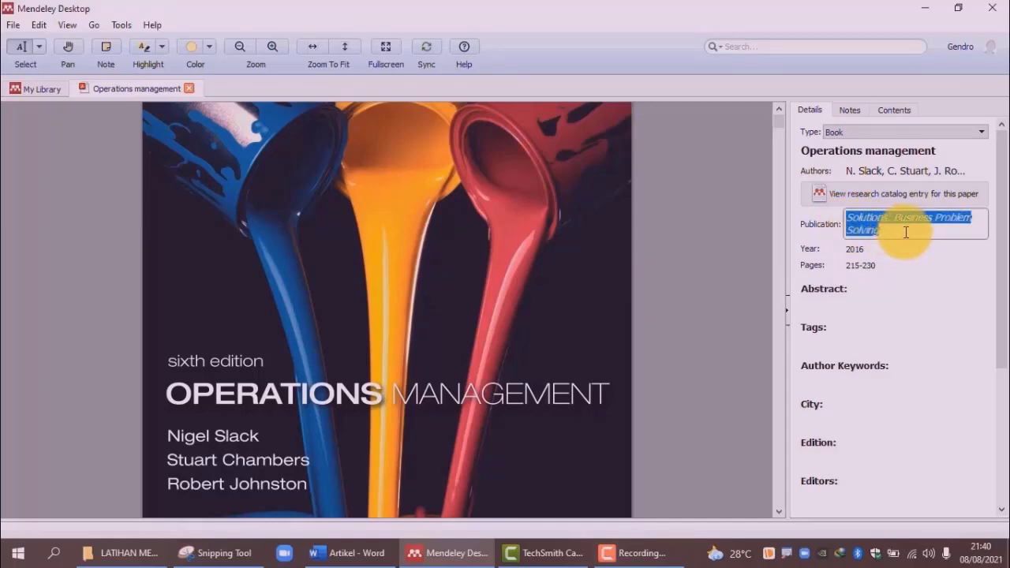
- Delete the incorrect publication name from the book's details
{"action": "key", "text": "BackSpace"}
{"action": "scroll", "coordinate": [533, 404], "scroll_direction": "down", "scroll_amount": 3}
{"action": "scroll", "coordinate": [533, 403], "scroll_direction": "down", "scroll_amount": 3}
{"action": "scroll", "coordinate": [533, 403], "scroll_direction": "down", "scroll_amount": 3}
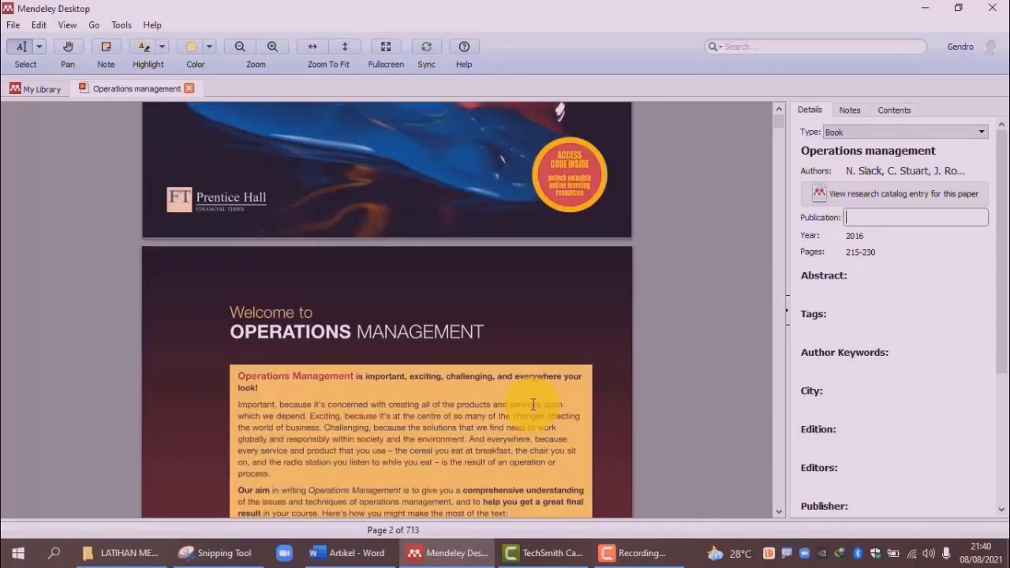
{"action": "scroll", "coordinate": [533, 403], "scroll_direction": "down", "scroll_amount": 3}
{"action": "scroll", "coordinate": [533, 403], "scroll_direction": "down", "scroll_amount": 3}
{"action": "scroll", "coordinate": [532, 404], "scroll_direction": "down", "scroll_amount": 3}
{"action": "scroll", "coordinate": [533, 404], "scroll_direction": "down", "scroll_amount": 1}
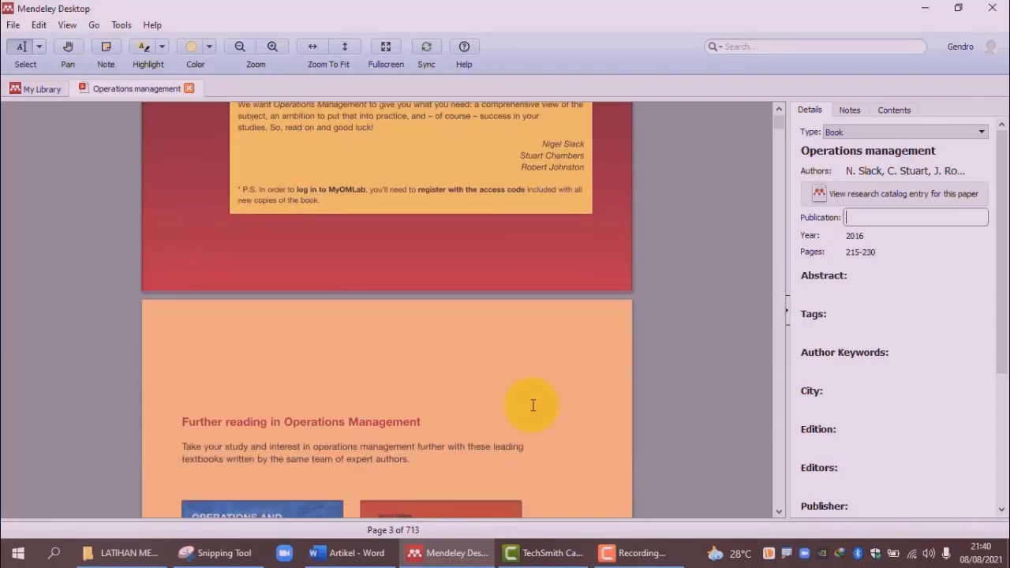
{"action": "scroll", "coordinate": [533, 404], "scroll_direction": "up", "scroll_amount": 4}
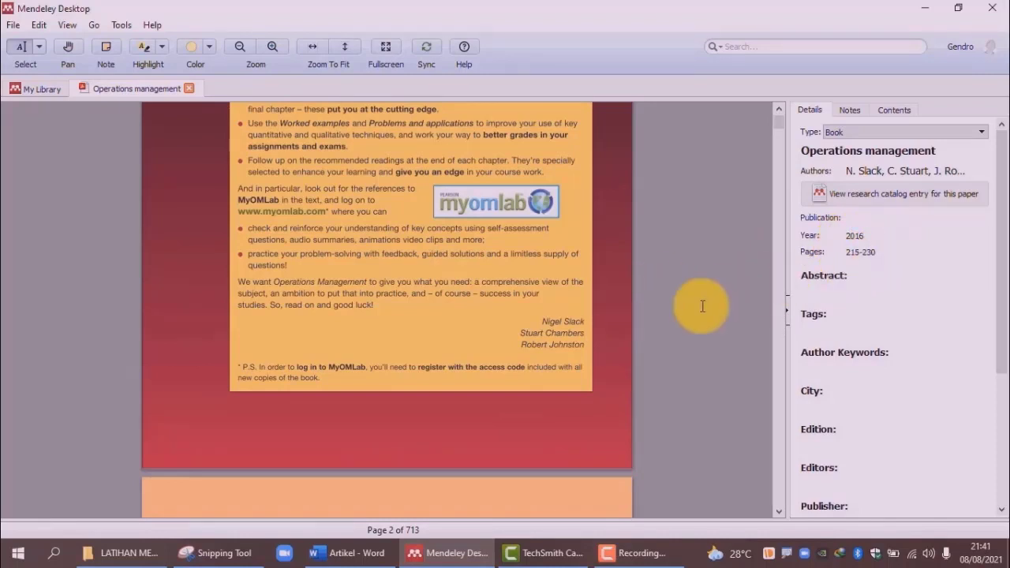
{"action": "scroll", "coordinate": [620, 336], "scroll_direction": "down", "scroll_amount": 4}
{"action": "scroll", "coordinate": [620, 336], "scroll_direction": "up", "scroll_amount": 3}
{"action": "scroll", "coordinate": [619, 335], "scroll_direction": "up", "scroll_amount": 3}
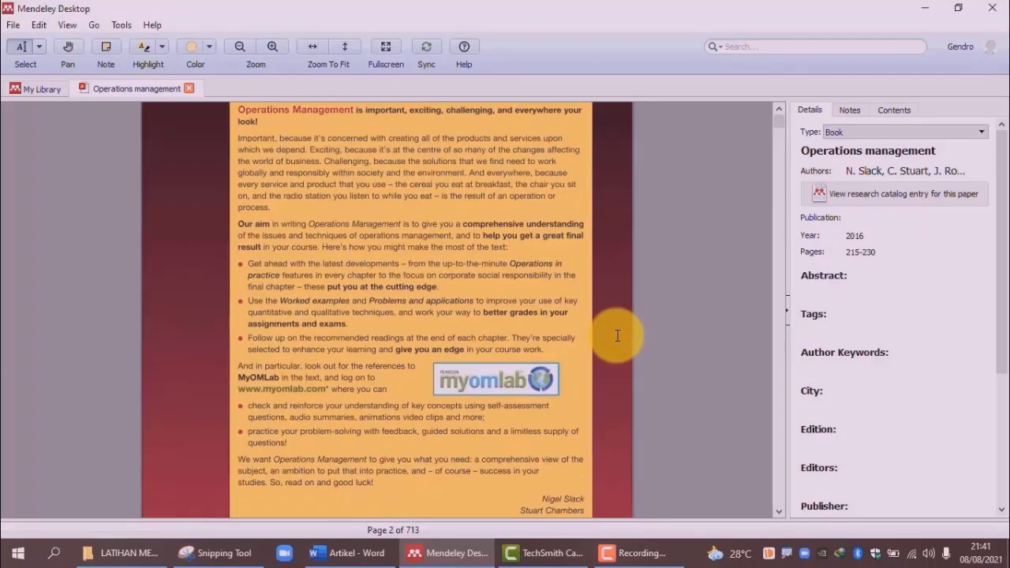
{"action": "scroll", "coordinate": [618, 336], "scroll_direction": "up", "scroll_amount": 3}
{"action": "scroll", "coordinate": [617, 335], "scroll_direction": "up", "scroll_amount": 3}
{"action": "scroll", "coordinate": [617, 335], "scroll_direction": "up", "scroll_amount": 1}
{"action": "scroll", "coordinate": [613, 334], "scroll_direction": "up", "scroll_amount": 3}
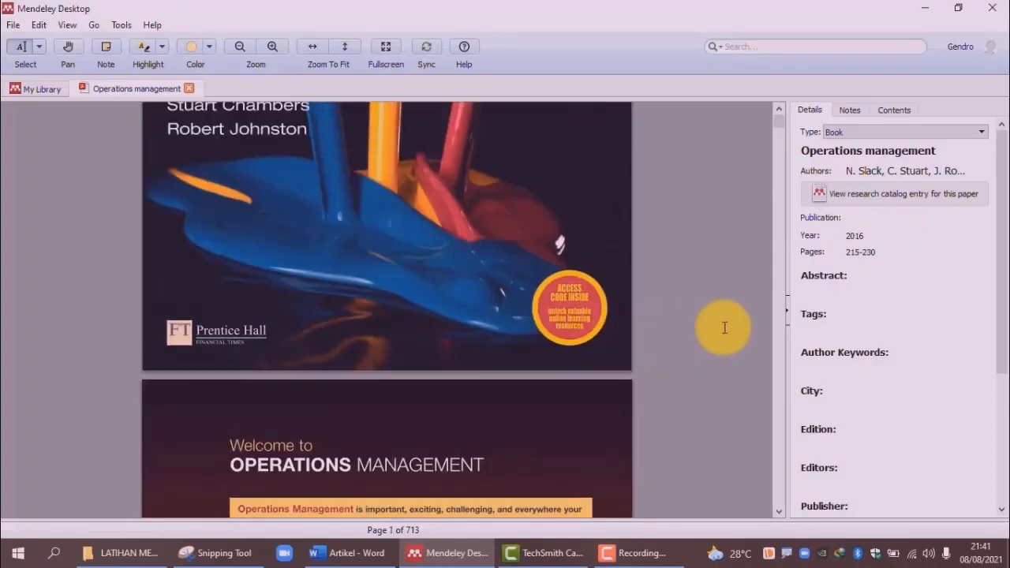
- Clear the 215-230 page range from the entry
{"action": "left_click", "coordinate": [846, 253]}
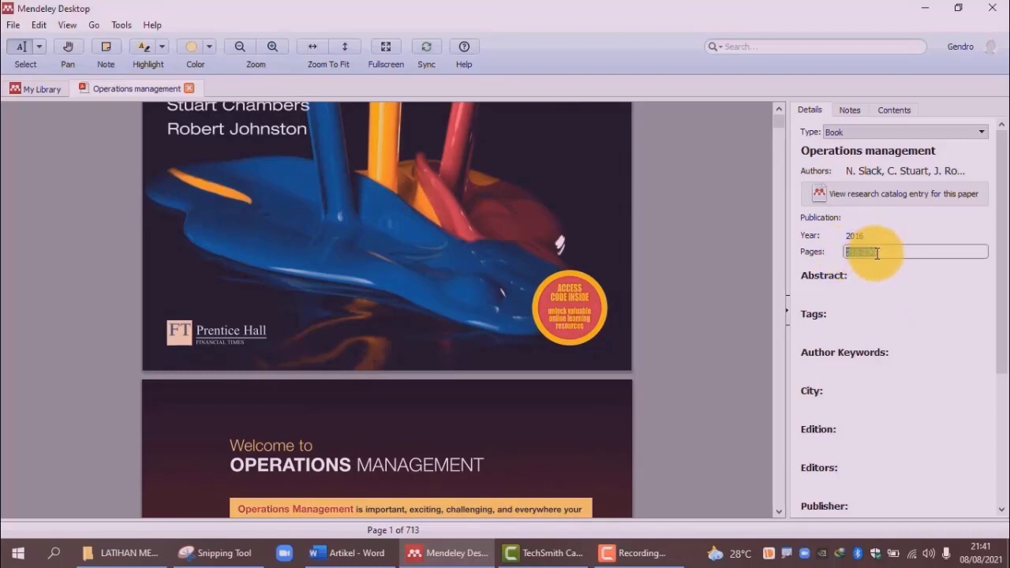
{"action": "key", "text": "BackSpace"}
{"action": "type", "text": "0"}
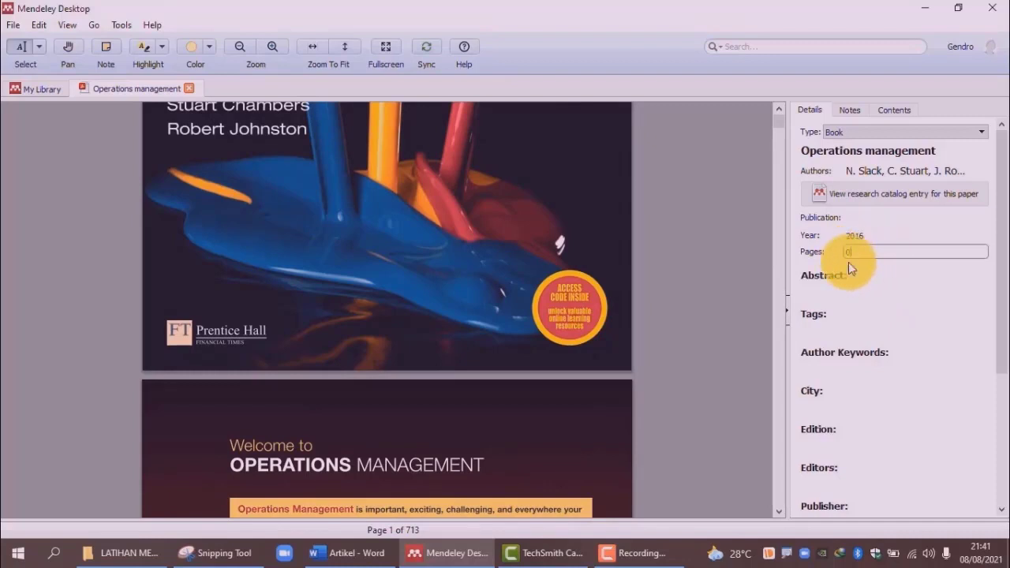
{"action": "left_click", "coordinate": [758, 297]}
{"action": "left_click", "coordinate": [843, 290]}
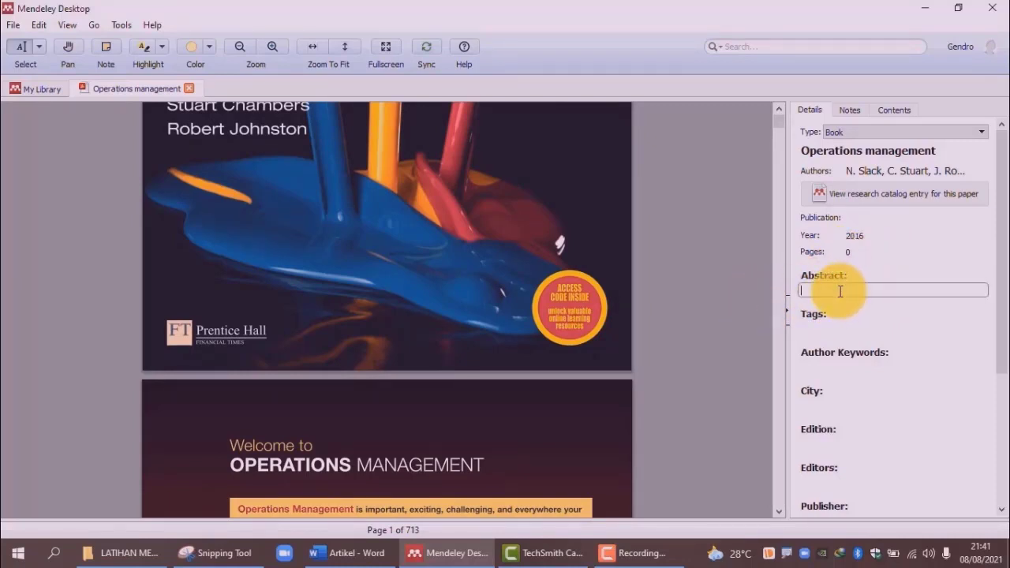
{"action": "scroll", "coordinate": [426, 332], "scroll_direction": "down", "scroll_amount": 3}
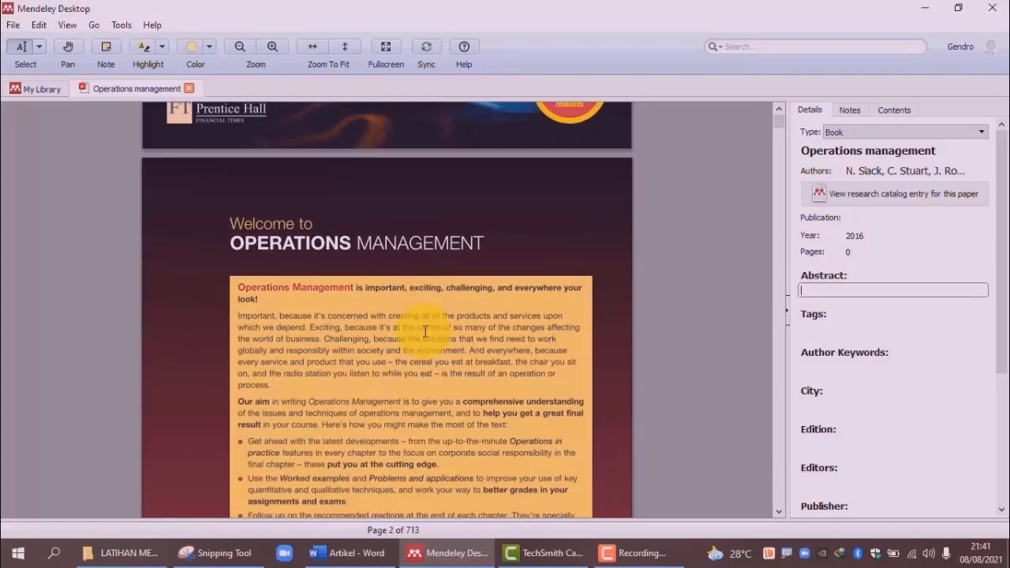
{"action": "scroll", "coordinate": [600, 316], "scroll_direction": "up", "scroll_amount": 1}
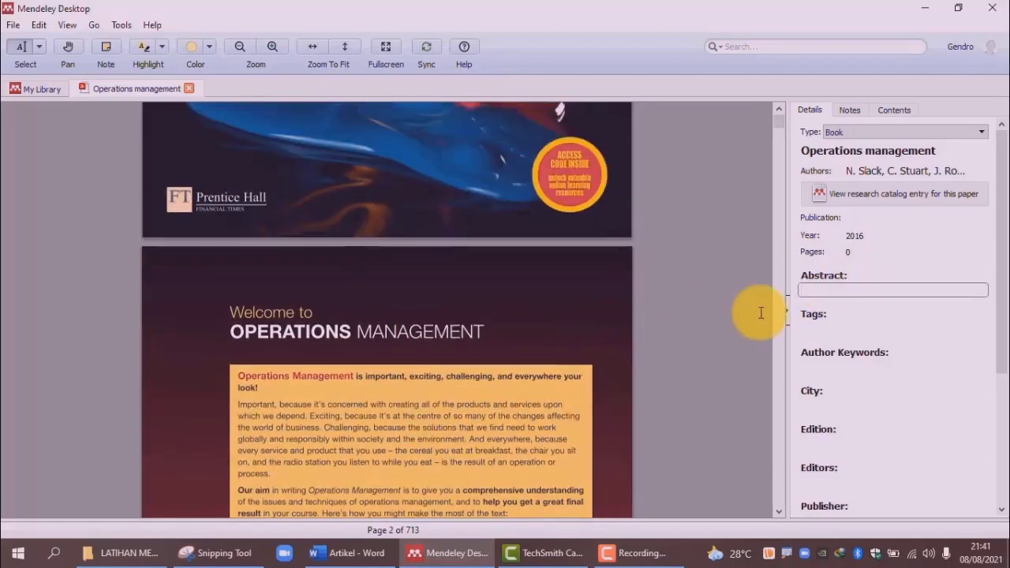
- Tag the book with Operations Management
{"action": "left_click", "coordinate": [818, 330]}
{"action": "type", "text": "oPERATIONS"}
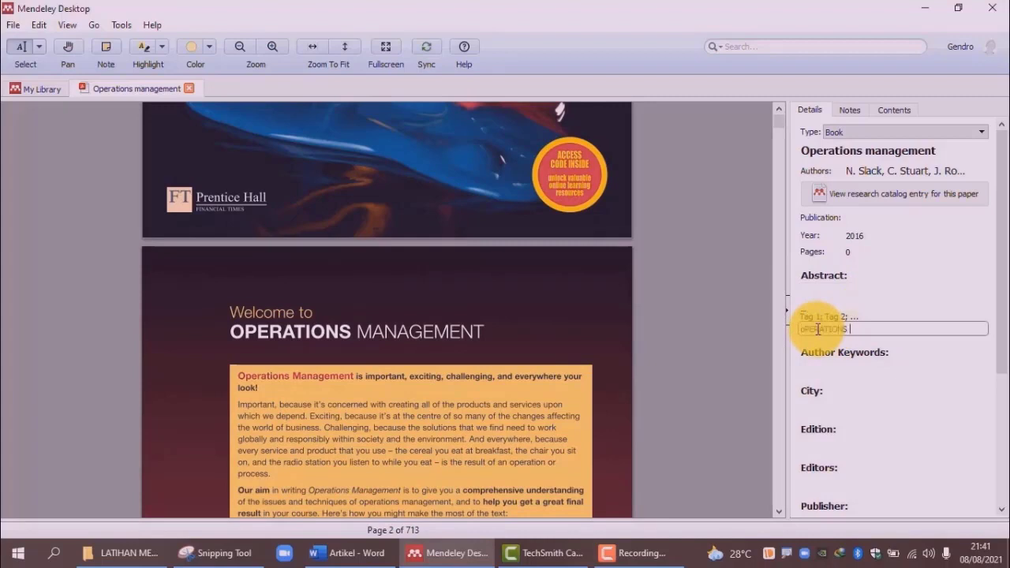
{"action": "type", "text": "Management"}
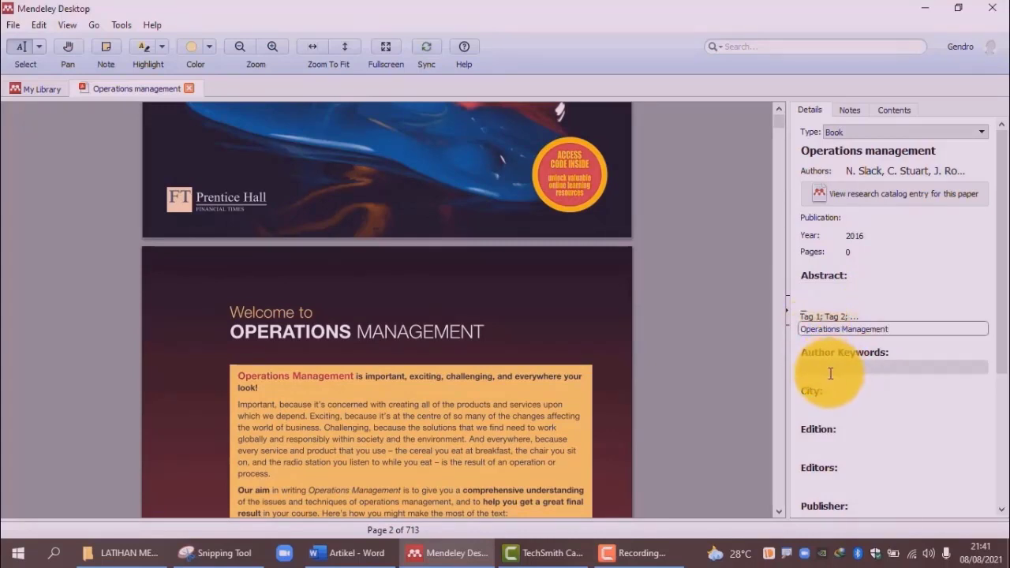
{"action": "left_click", "coordinate": [830, 374]}
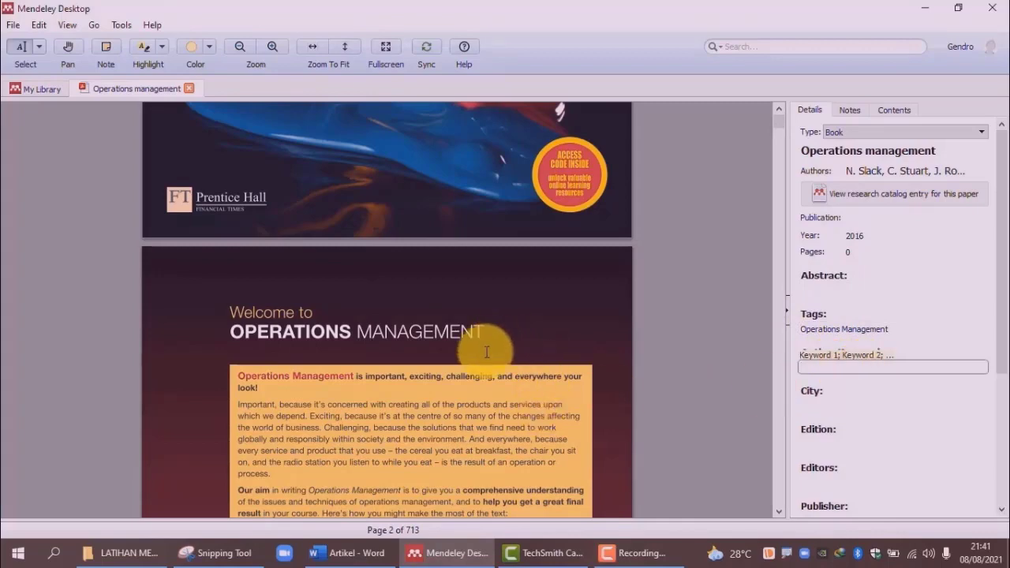
- Set the book's city to New York
{"action": "left_click", "coordinate": [817, 404]}
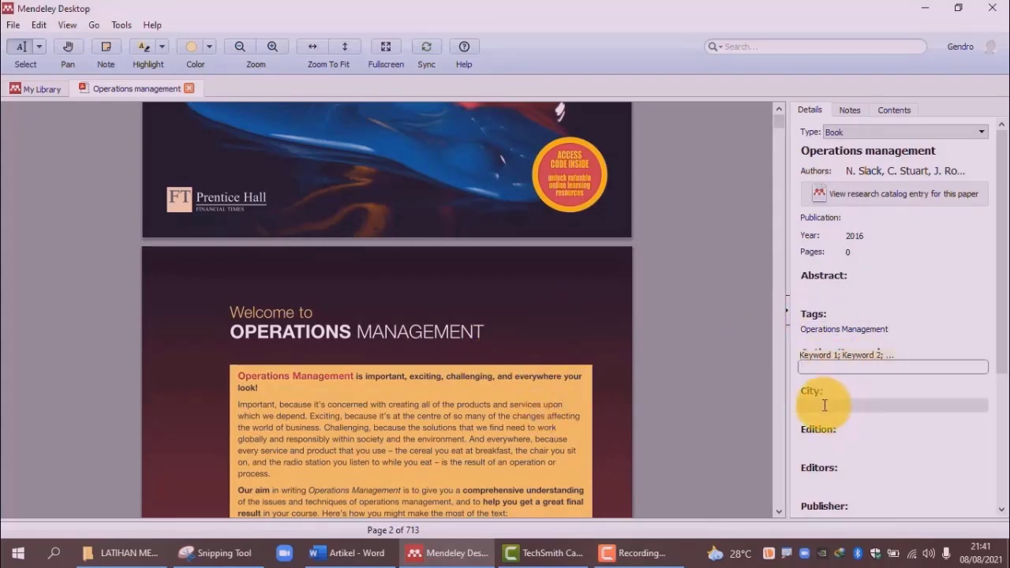
{"action": "scroll", "coordinate": [545, 355], "scroll_direction": "down", "scroll_amount": 3}
{"action": "scroll", "coordinate": [545, 354], "scroll_direction": "down", "scroll_amount": 6}
{"action": "scroll", "coordinate": [541, 359], "scroll_direction": "down", "scroll_amount": 5}
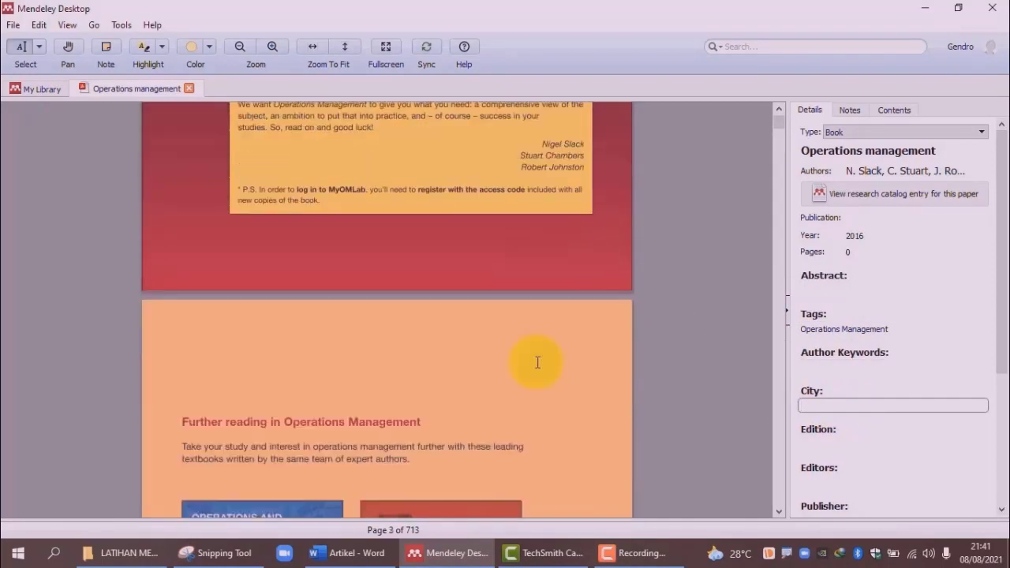
{"action": "scroll", "coordinate": [569, 309], "scroll_direction": "down", "scroll_amount": 3}
{"action": "scroll", "coordinate": [434, 315], "scroll_direction": "down", "scroll_amount": 5}
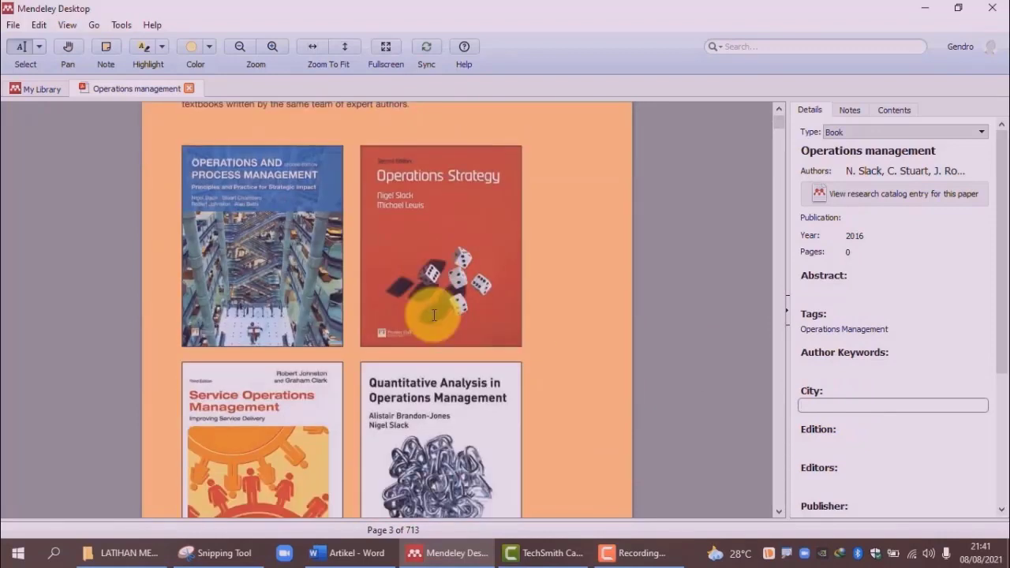
{"action": "scroll", "coordinate": [462, 315], "scroll_direction": "down", "scroll_amount": 5}
{"action": "scroll", "coordinate": [466, 315], "scroll_direction": "down", "scroll_amount": 4}
{"action": "scroll", "coordinate": [467, 316], "scroll_direction": "down", "scroll_amount": 5}
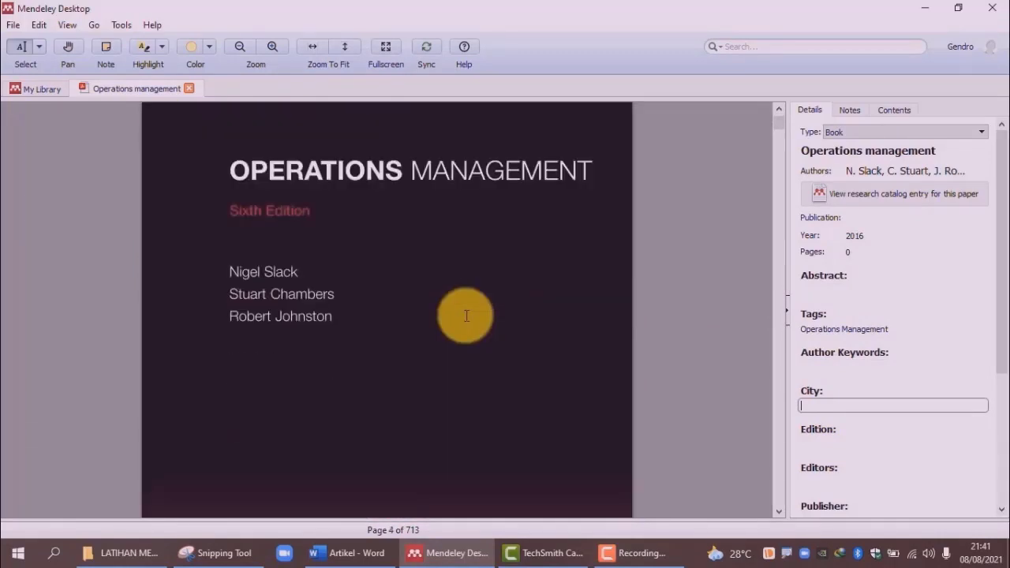
{"action": "scroll", "coordinate": [467, 316], "scroll_direction": "down", "scroll_amount": 4}
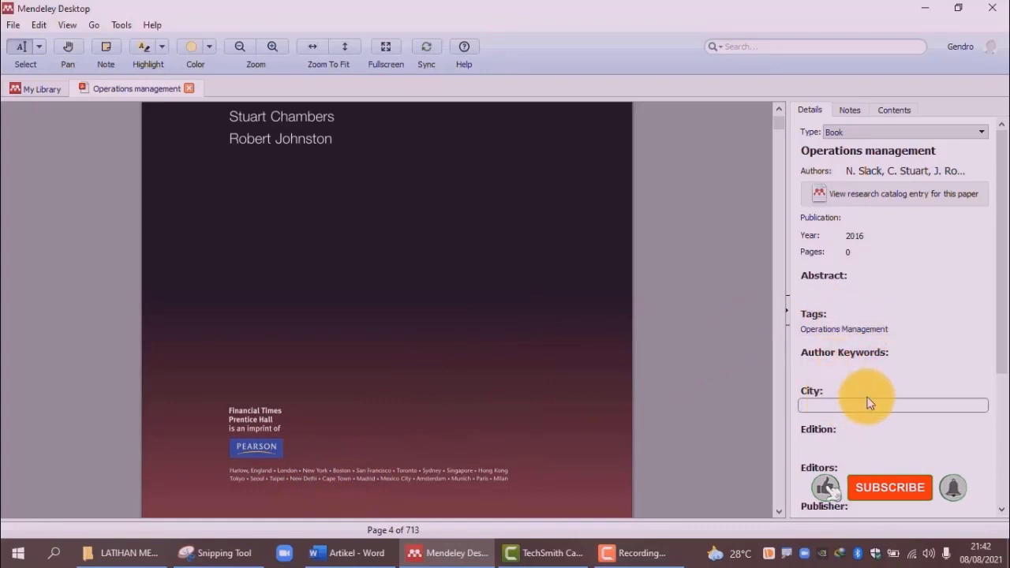
{"action": "type", "text": "New"}
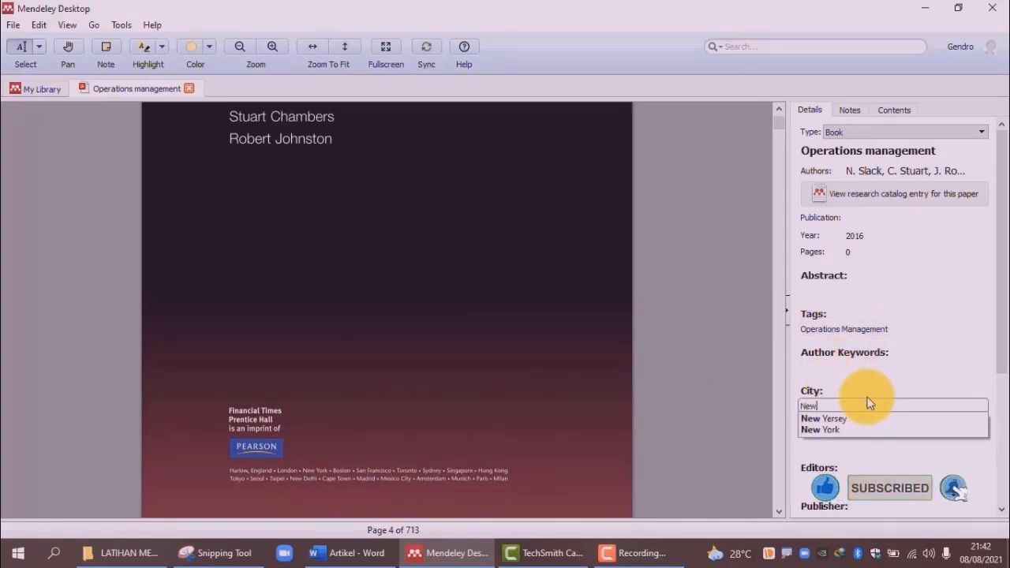
{"action": "type", "text": " York"}
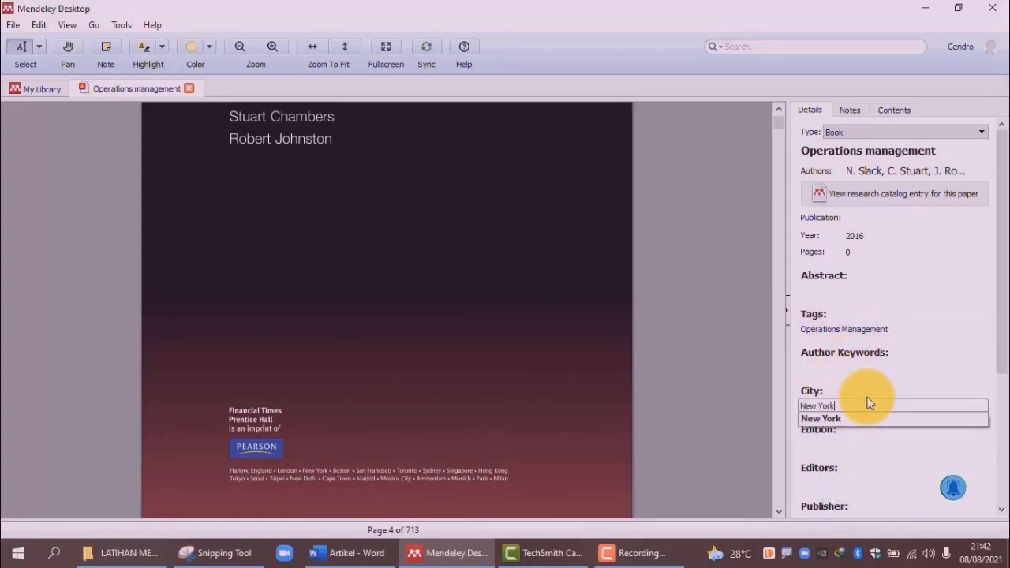
{"action": "left_click", "coordinate": [823, 480]}
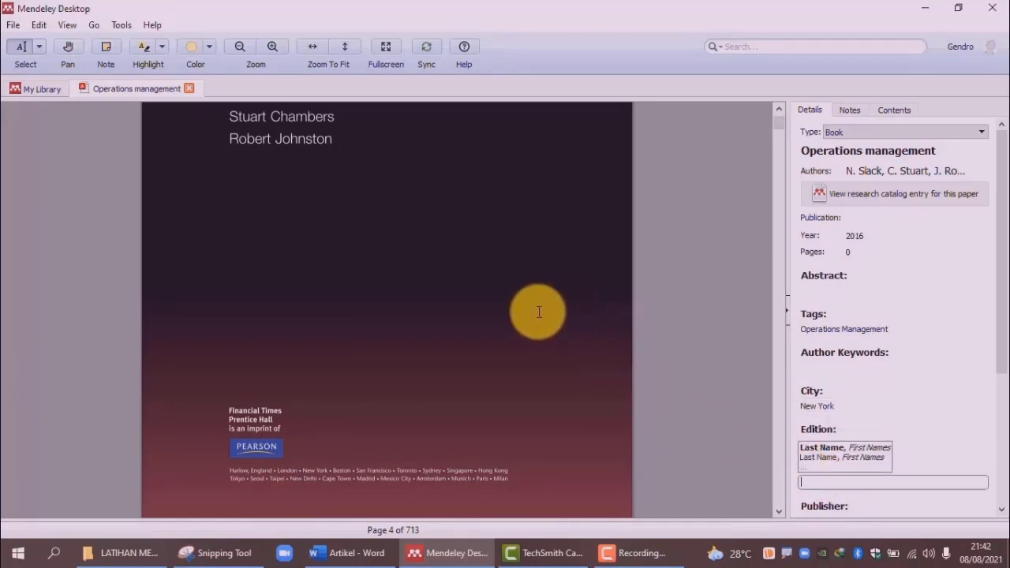
- Set the publisher to Pearson Prentice Hall, Inc. and return to the top of the details
{"action": "scroll", "coordinate": [834, 454], "scroll_direction": "down", "scroll_amount": 2}
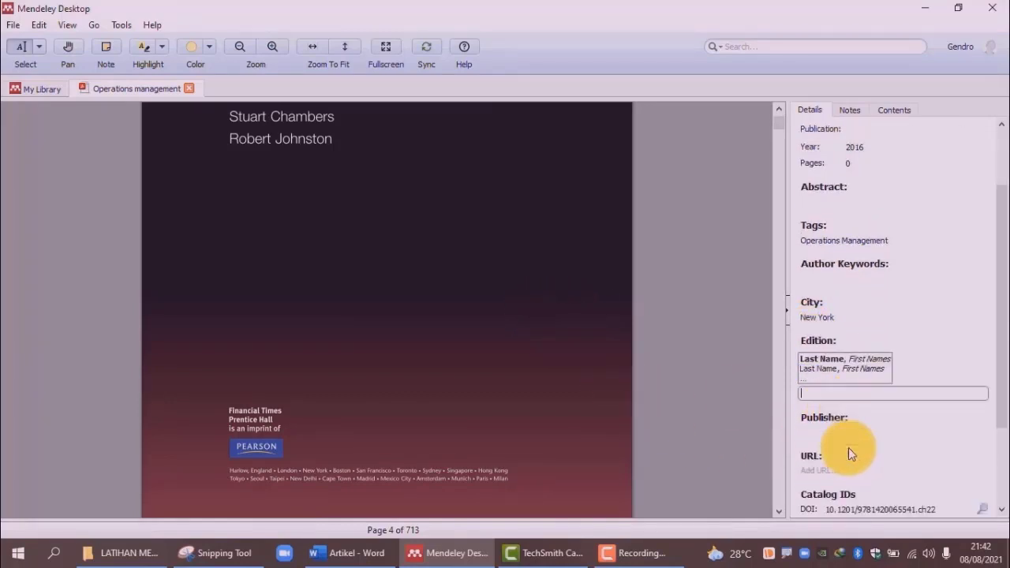
{"action": "left_click", "coordinate": [823, 432]}
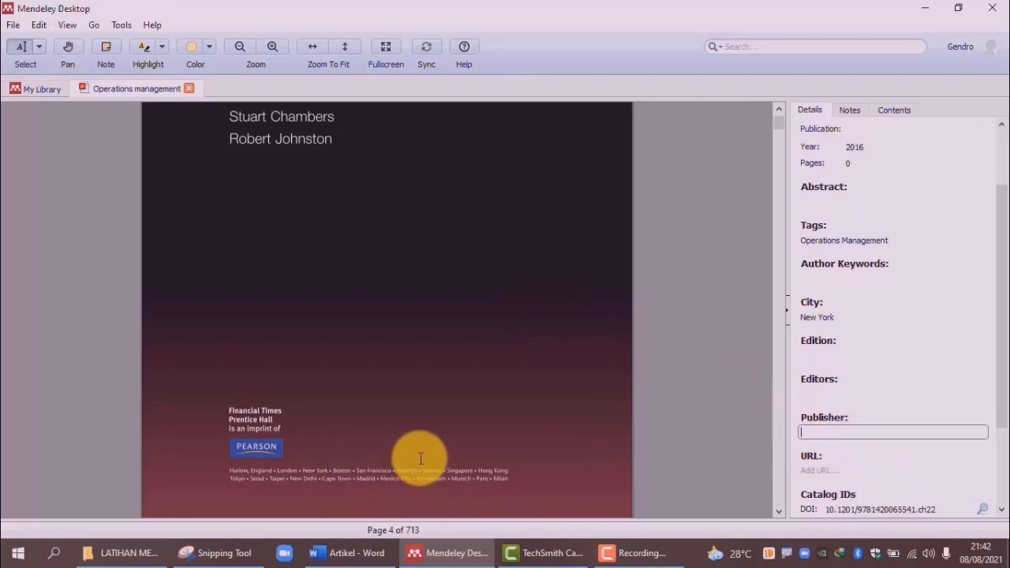
{"action": "type", "text": "Pearson"}
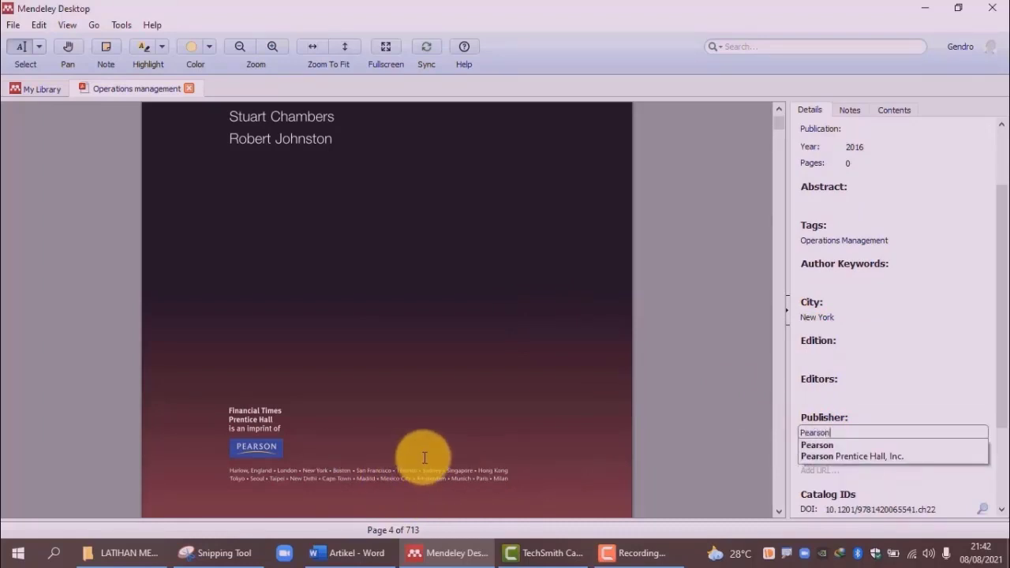
{"action": "left_click", "coordinate": [840, 456]}
{"action": "left_click", "coordinate": [823, 425]}
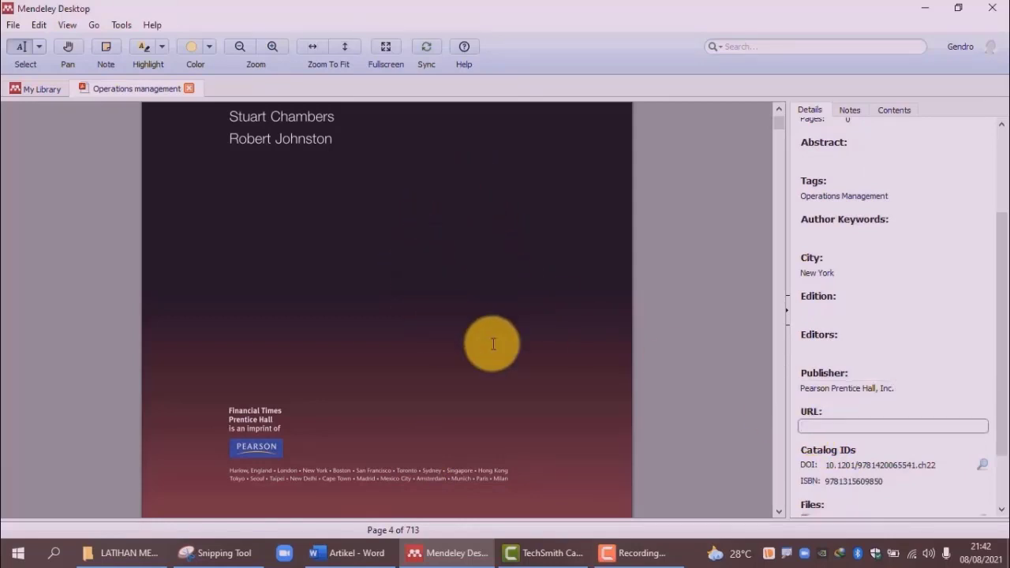
{"action": "scroll", "coordinate": [814, 421], "scroll_direction": "down", "scroll_amount": 1}
{"action": "scroll", "coordinate": [868, 430], "scroll_direction": "down", "scroll_amount": 1}
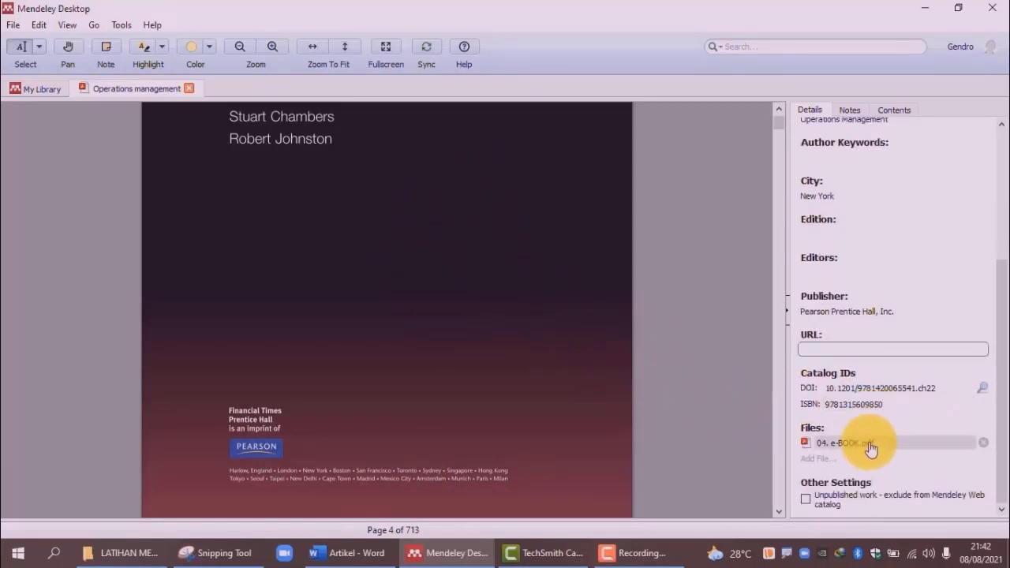
{"action": "scroll", "coordinate": [841, 474], "scroll_direction": "up", "scroll_amount": 3}
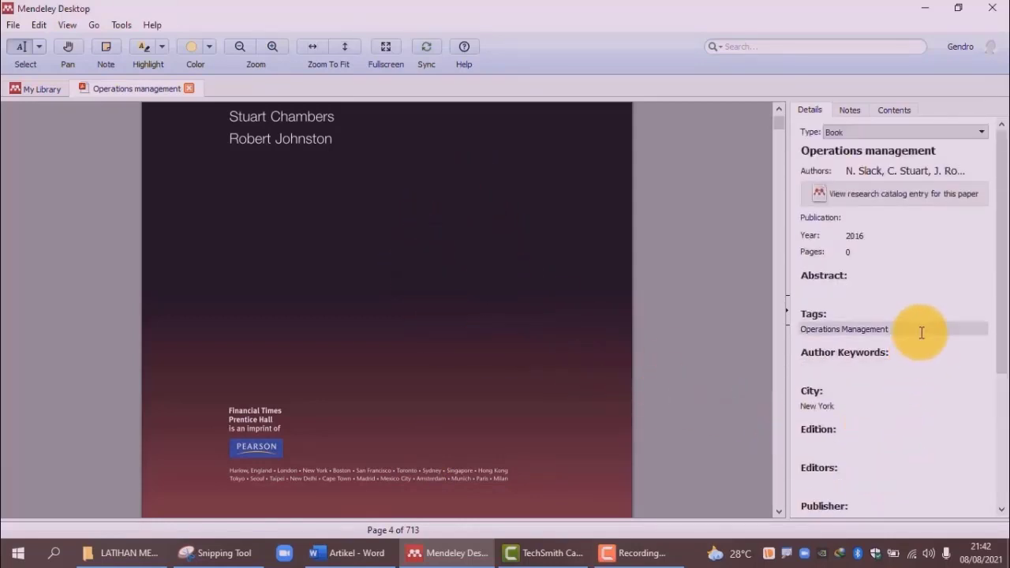
{"action": "scroll", "coordinate": [582, 203], "scroll_direction": "up", "scroll_amount": 1}
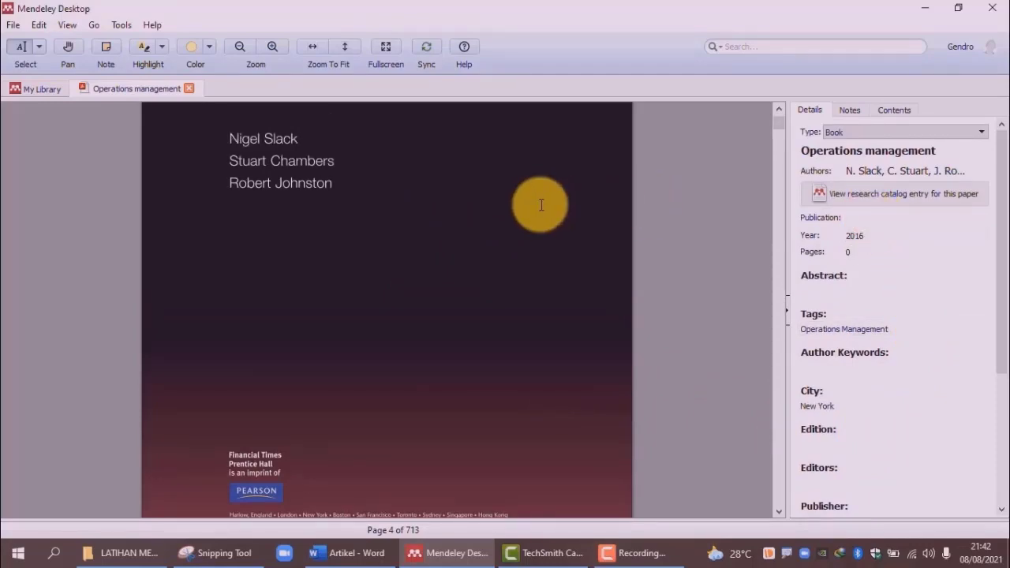
{"action": "scroll", "coordinate": [542, 203], "scroll_direction": "up", "scroll_amount": 3}
{"action": "scroll", "coordinate": [540, 210], "scroll_direction": "up", "scroll_amount": 3}
{"action": "scroll", "coordinate": [542, 208], "scroll_direction": "up", "scroll_amount": 3}
{"action": "scroll", "coordinate": [542, 208], "scroll_direction": "up", "scroll_amount": 3}
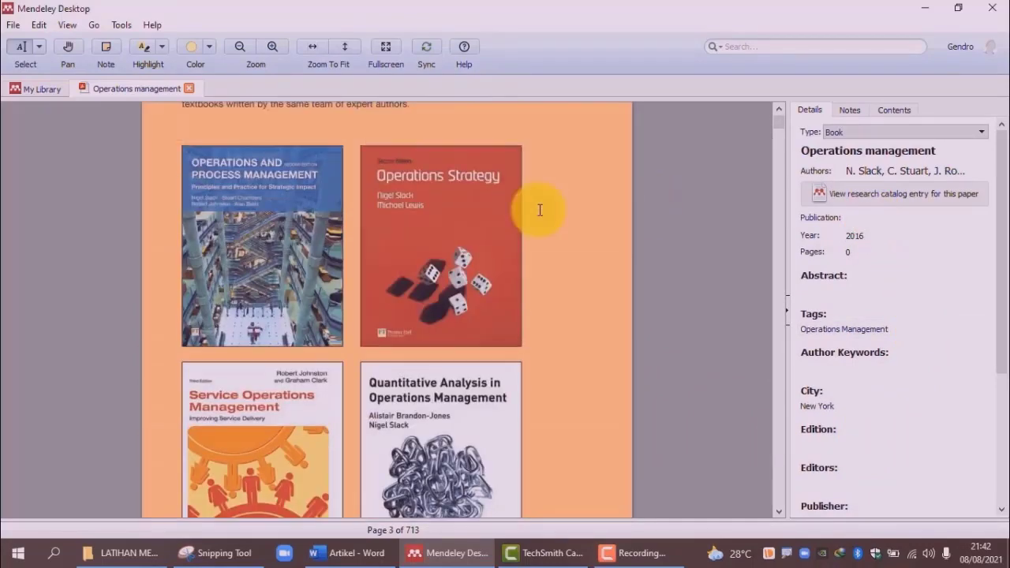
{"action": "scroll", "coordinate": [541, 208], "scroll_direction": "up", "scroll_amount": 5}
{"action": "scroll", "coordinate": [574, 199], "scroll_direction": "up", "scroll_amount": 3}
{"action": "scroll", "coordinate": [571, 189], "scroll_direction": "up", "scroll_amount": 3}
{"action": "scroll", "coordinate": [564, 210], "scroll_direction": "up", "scroll_amount": 5}
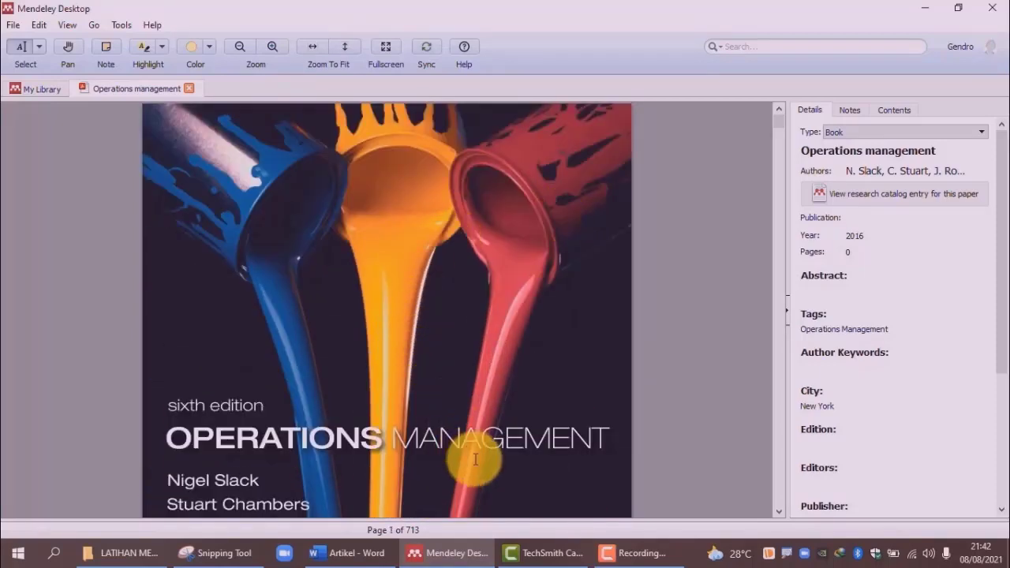
- Insert a Mendeley citation of Slack et al. (2016) Operations management before E-BOOK-04
{"action": "left_click", "coordinate": [351, 553]}
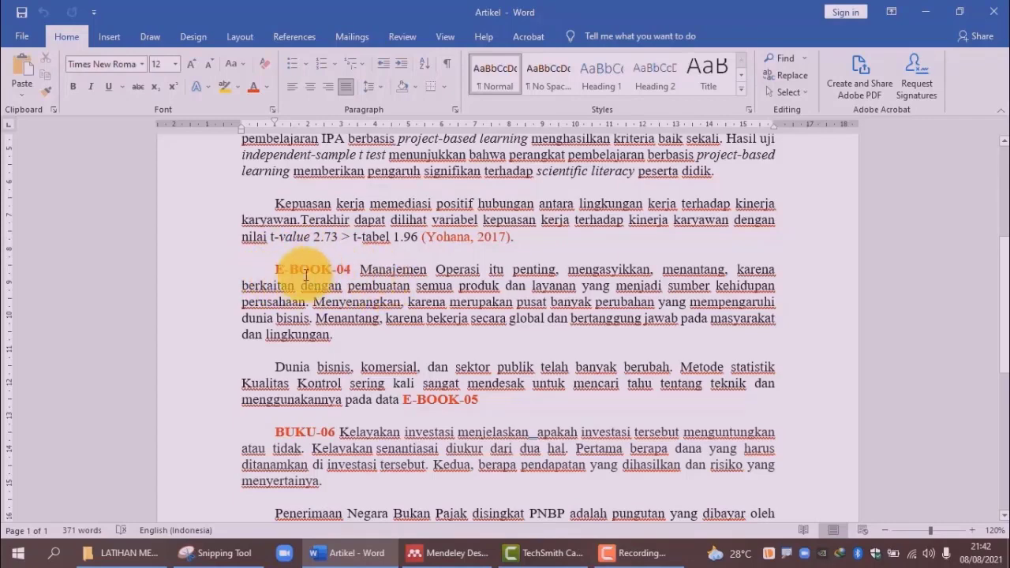
{"action": "left_click", "coordinate": [275, 271]}
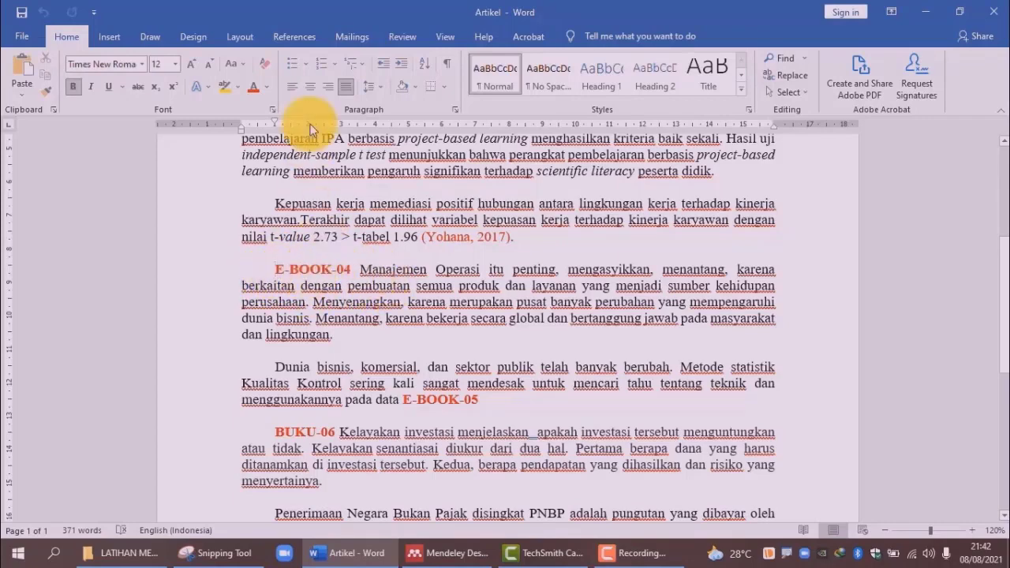
{"action": "left_click", "coordinate": [305, 39]}
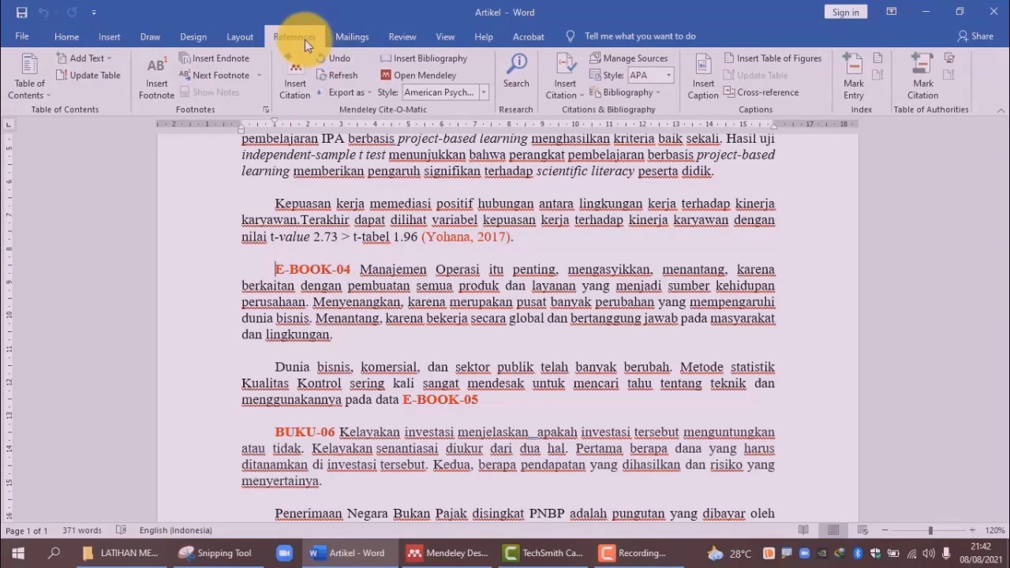
{"action": "left_click", "coordinate": [296, 77]}
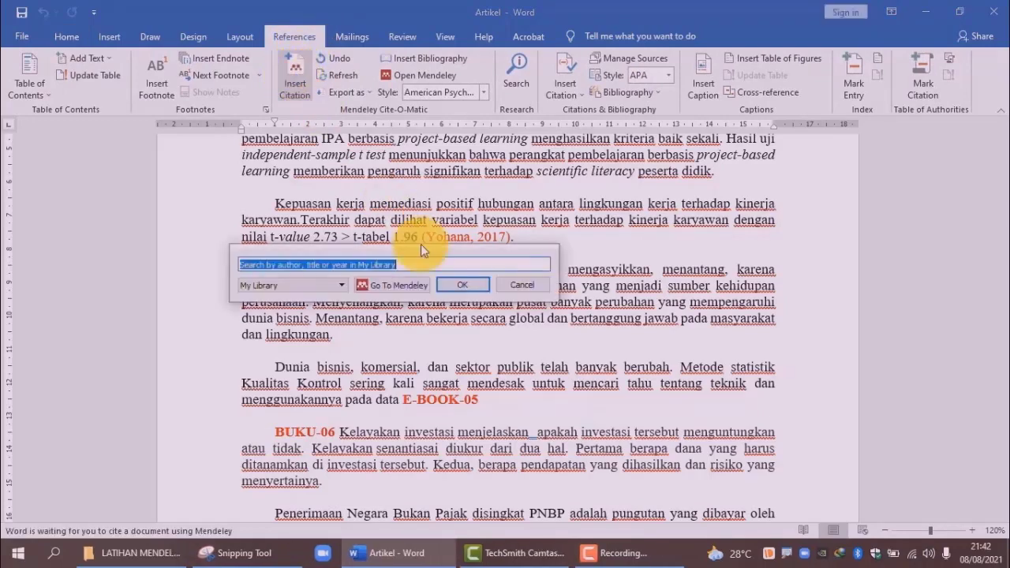
{"action": "left_click", "coordinate": [416, 286]}
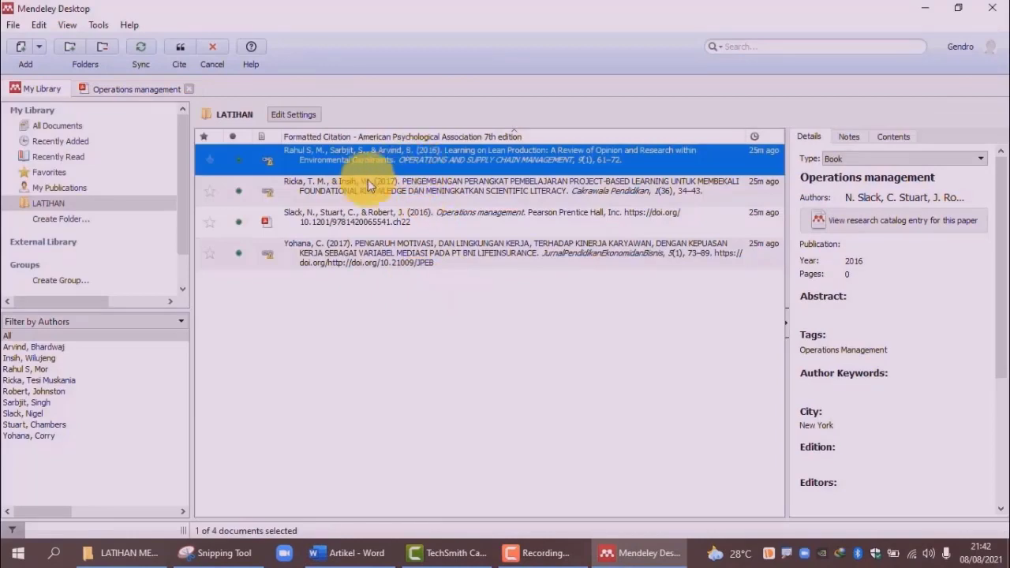
{"action": "left_click", "coordinate": [390, 213]}
{"action": "double_click", "coordinate": [391, 213]}
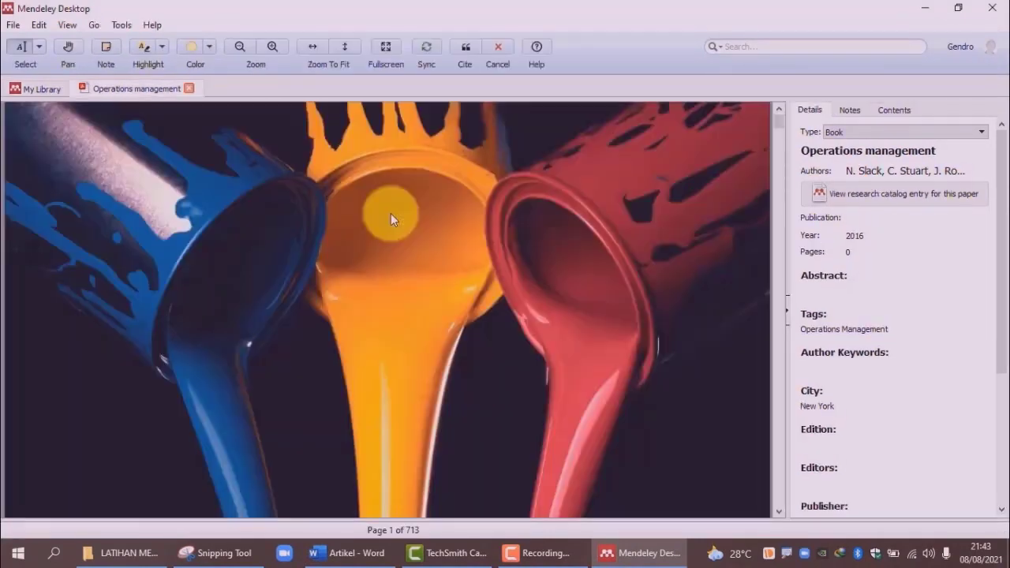
{"action": "left_click", "coordinate": [466, 53]}
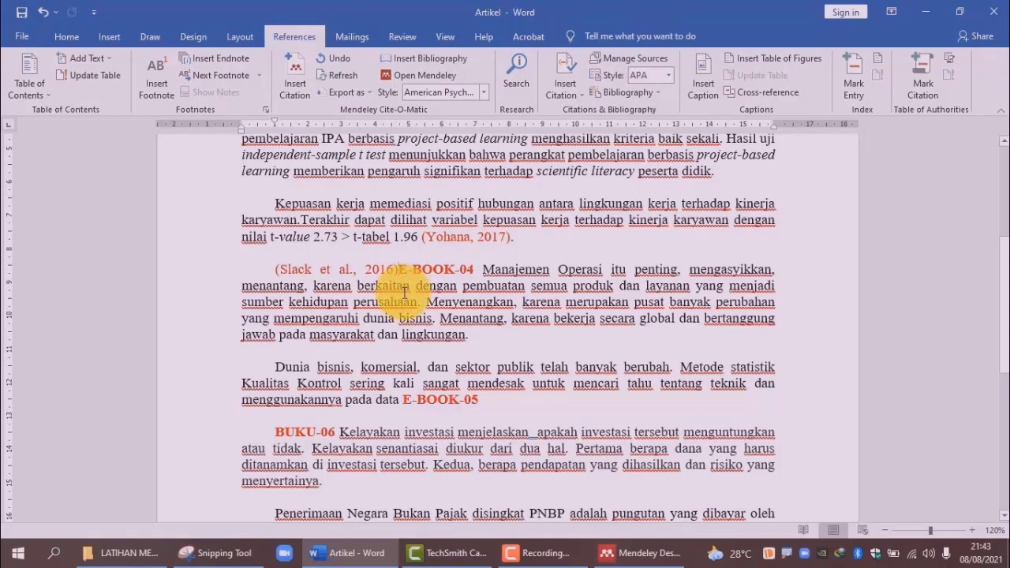
- Delete E-BOOK-04 and rewrite the citation as 'Menurut Slack et al., (2016)', keeping the manual edit
{"action": "key", "text": "Delete"}
{"action": "key", "text": "Delete"}
{"action": "key", "text": "Delete"}
{"action": "key", "text": "Delete"}
{"action": "key", "text": "Delete"}
{"action": "key", "text": "Delete"}
{"action": "key", "text": "Delete"}
{"action": "key", "text": "Delete"}
{"action": "key", "text": "Delete"}
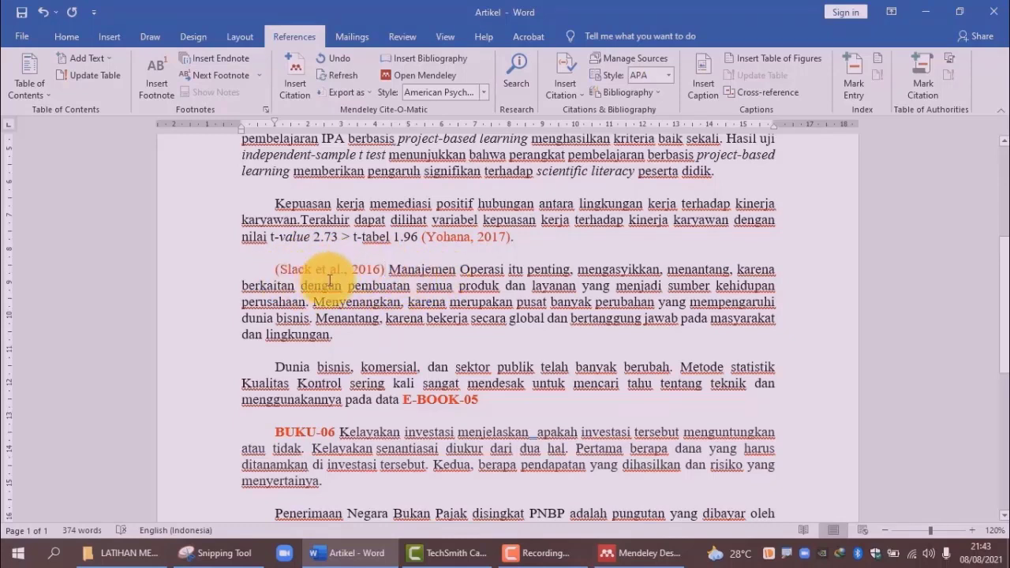
{"action": "left_click", "coordinate": [275, 272]}
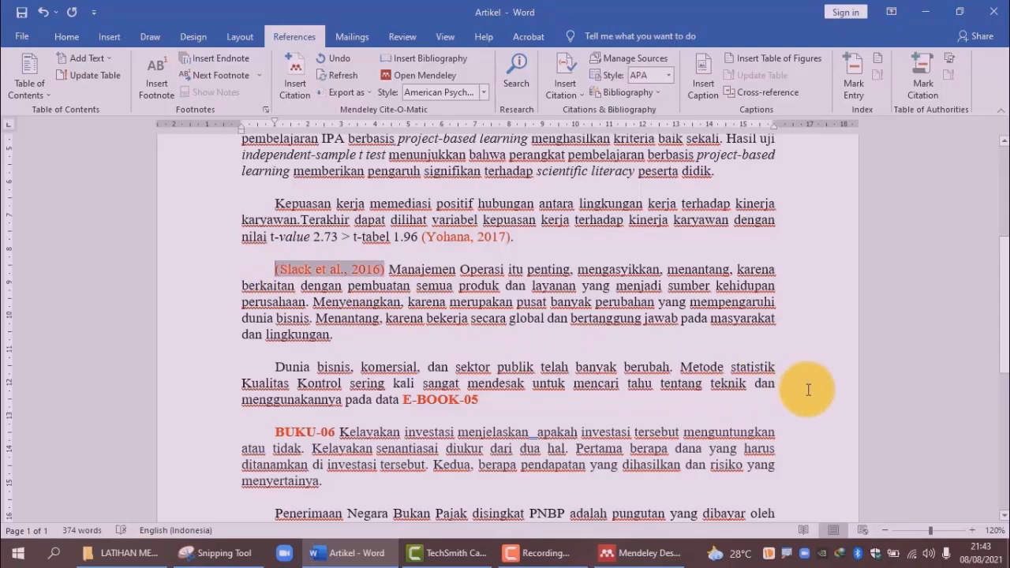
{"action": "type", "text": "Me"}
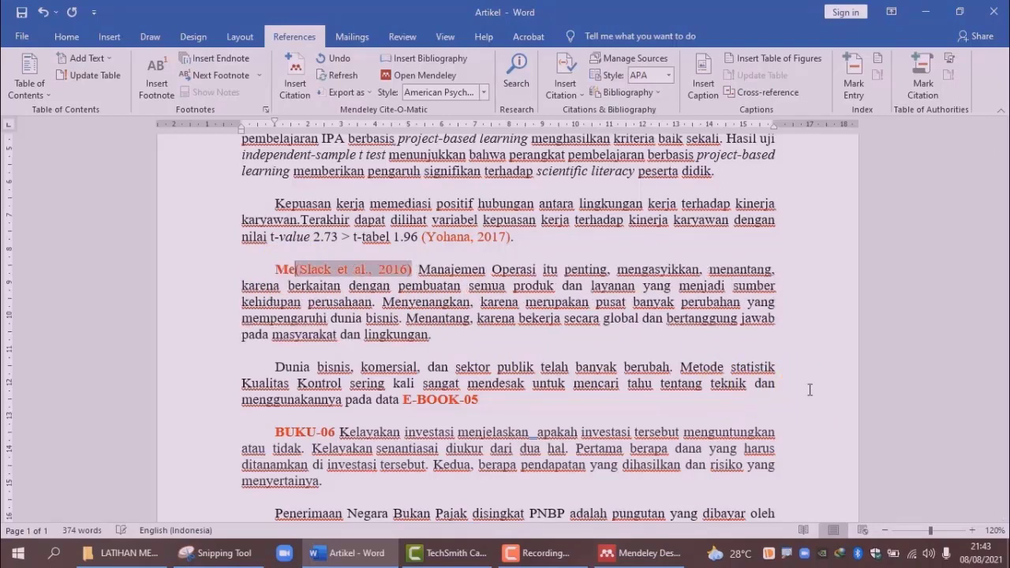
{"action": "type", "text": "nurut"}
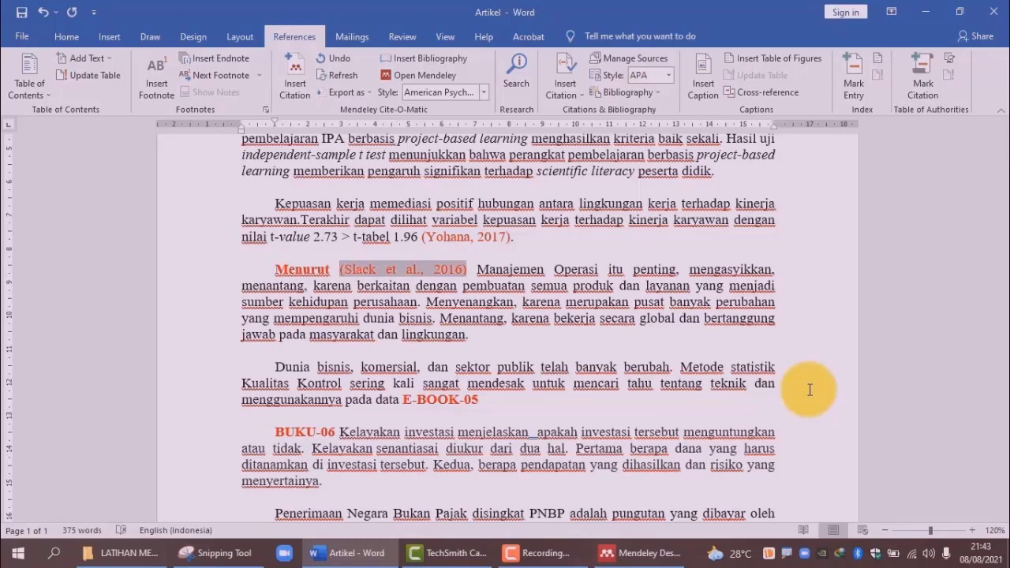
{"action": "key", "text": "shift+Right"}
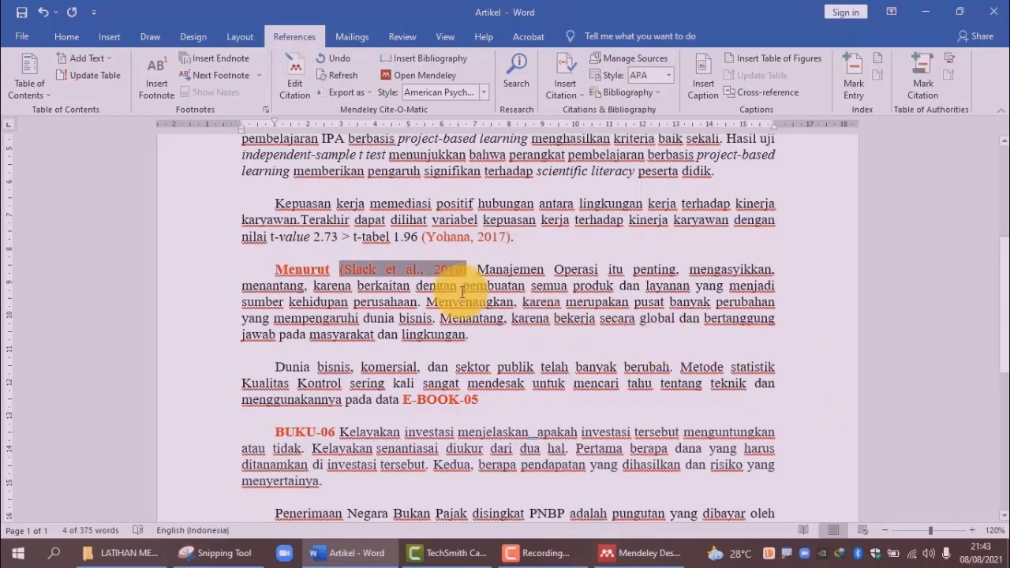
{"action": "left_click", "coordinate": [348, 270]}
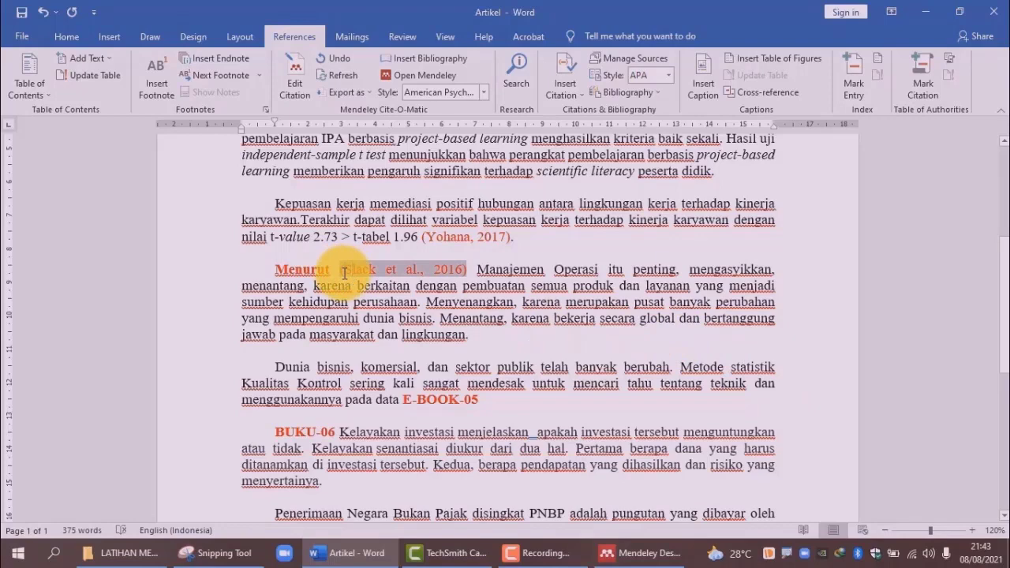
{"action": "key", "text": "BackSpace"}
{"action": "type", "text": "("}
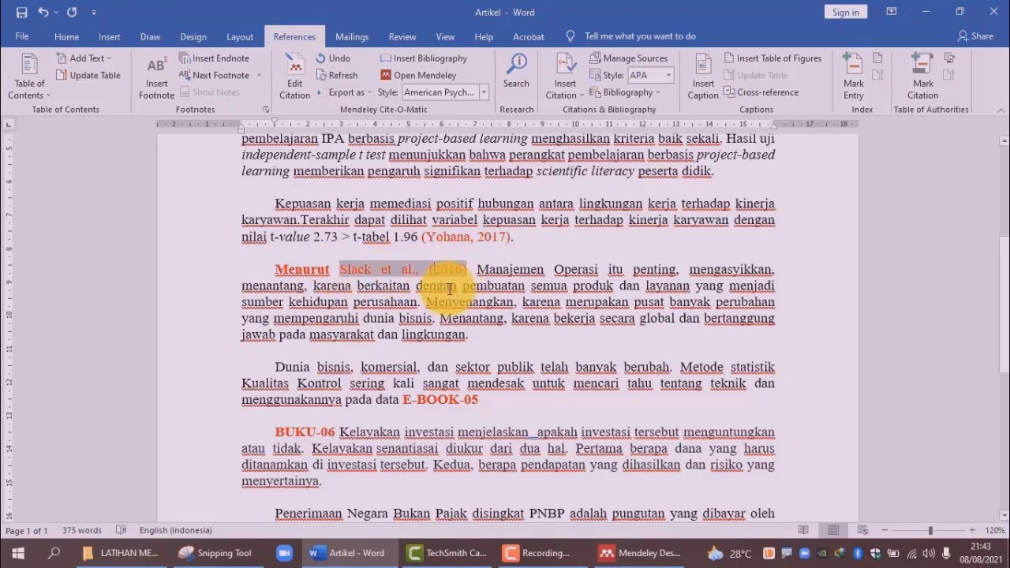
{"action": "left_click", "coordinate": [476, 285]}
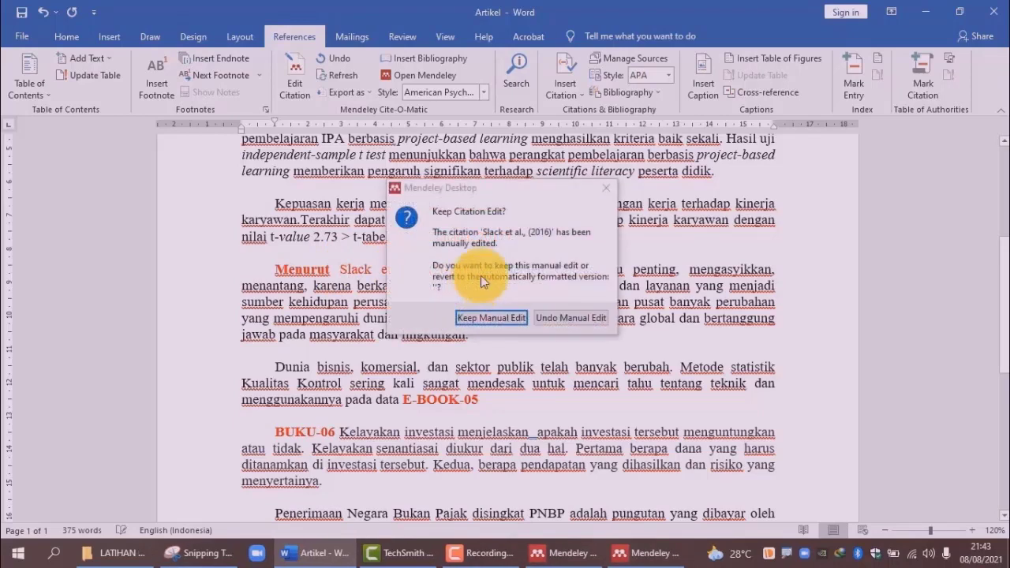
{"action": "left_click", "coordinate": [504, 319]}
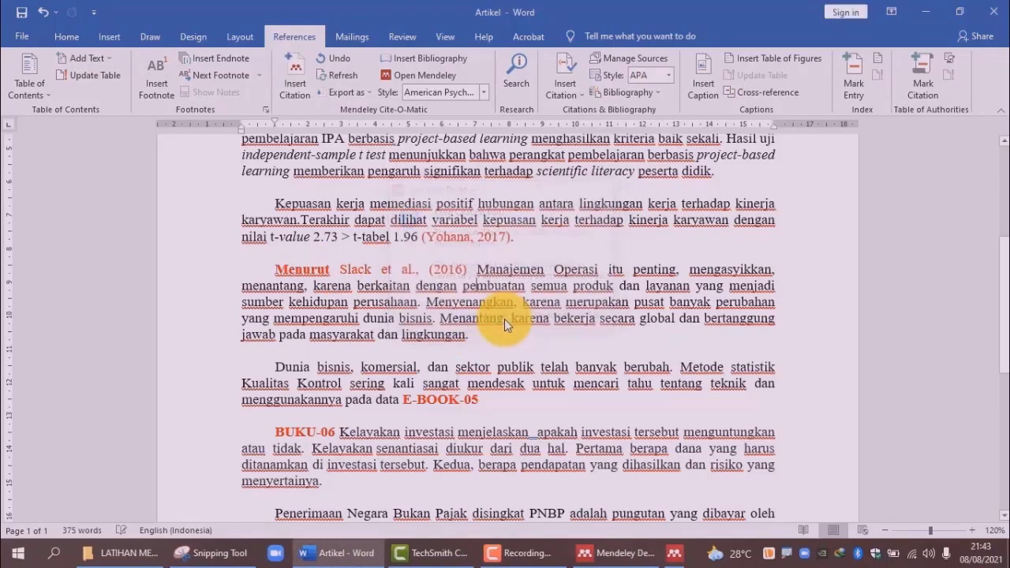
{"action": "scroll", "coordinate": [553, 261], "scroll_direction": "down", "scroll_amount": 1}
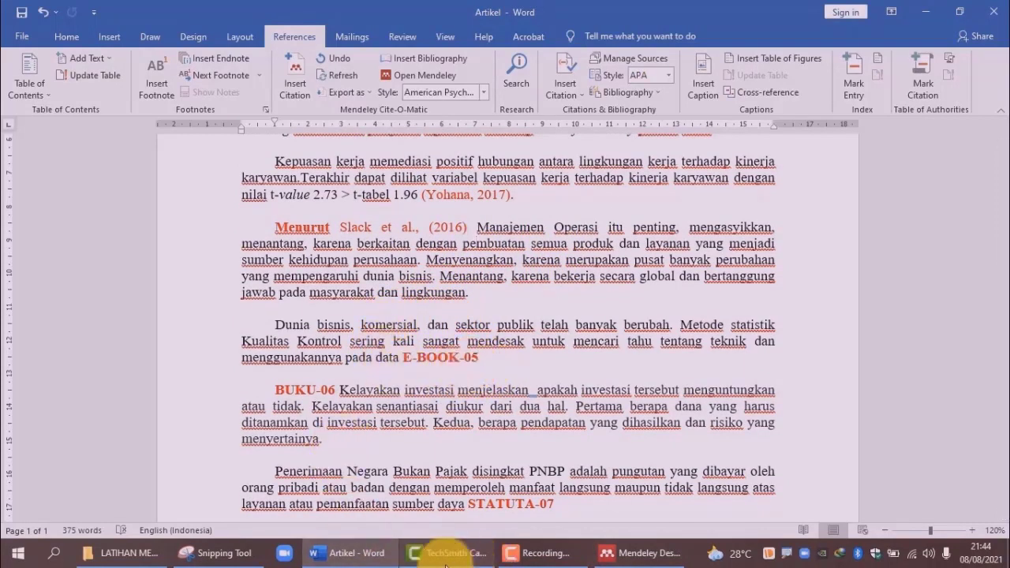
- Add the '05. e-BOOK' PDF to the LATIHAN collection as Morse (1993) Statistical process control
{"action": "left_click", "coordinate": [659, 565]}
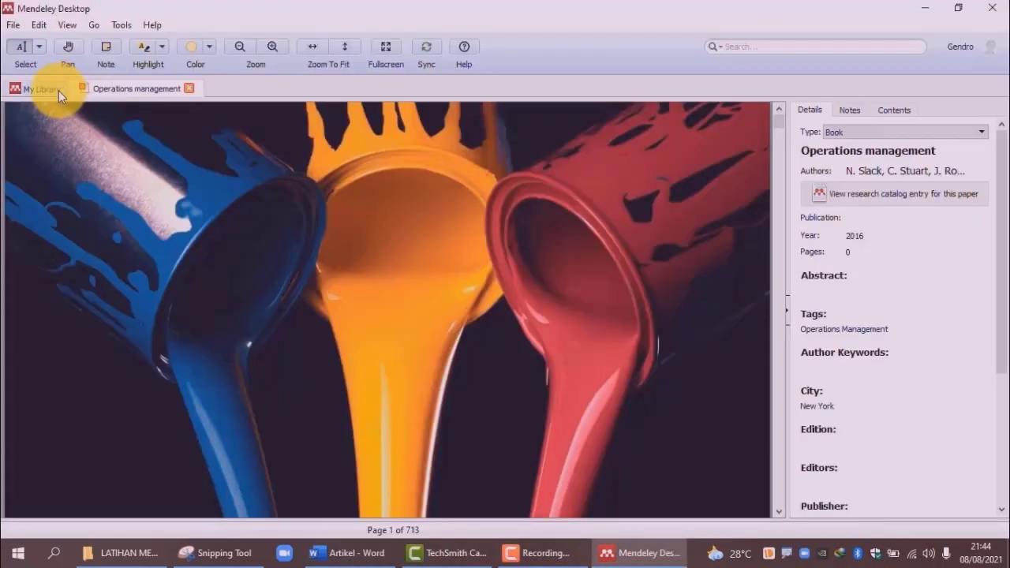
{"action": "left_click", "coordinate": [58, 91]}
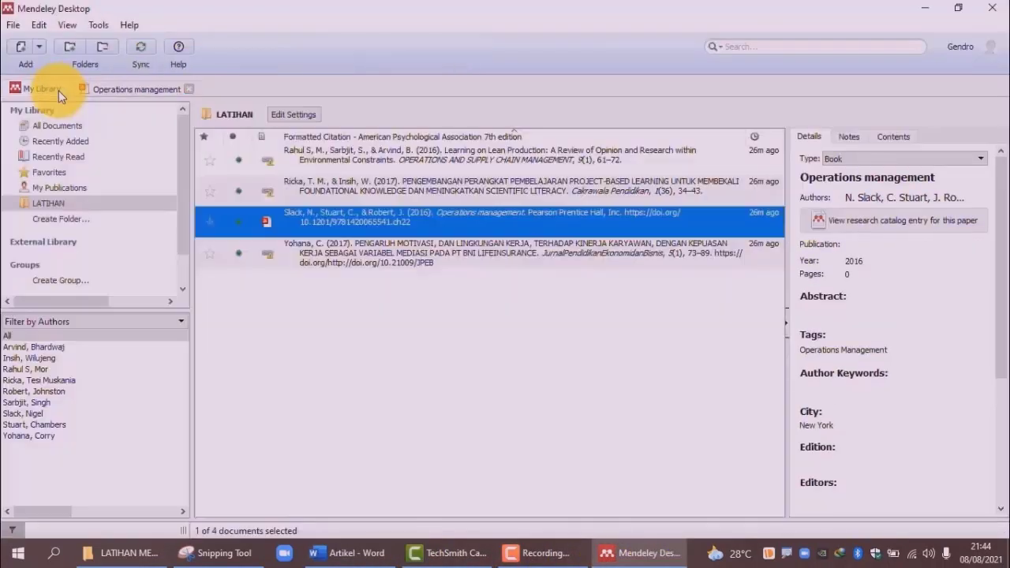
{"action": "right_click", "coordinate": [384, 320]}
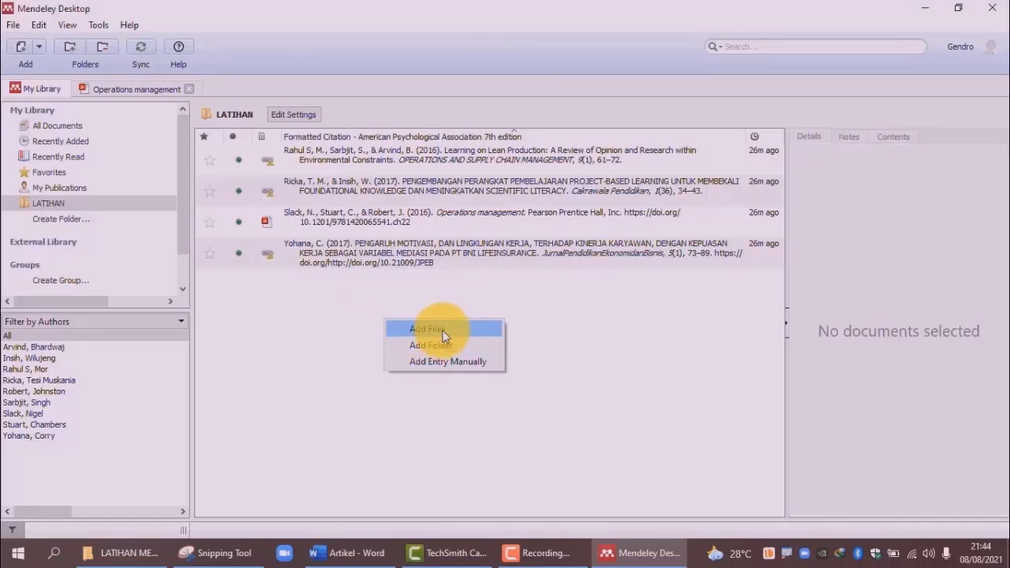
{"action": "left_click", "coordinate": [442, 330]}
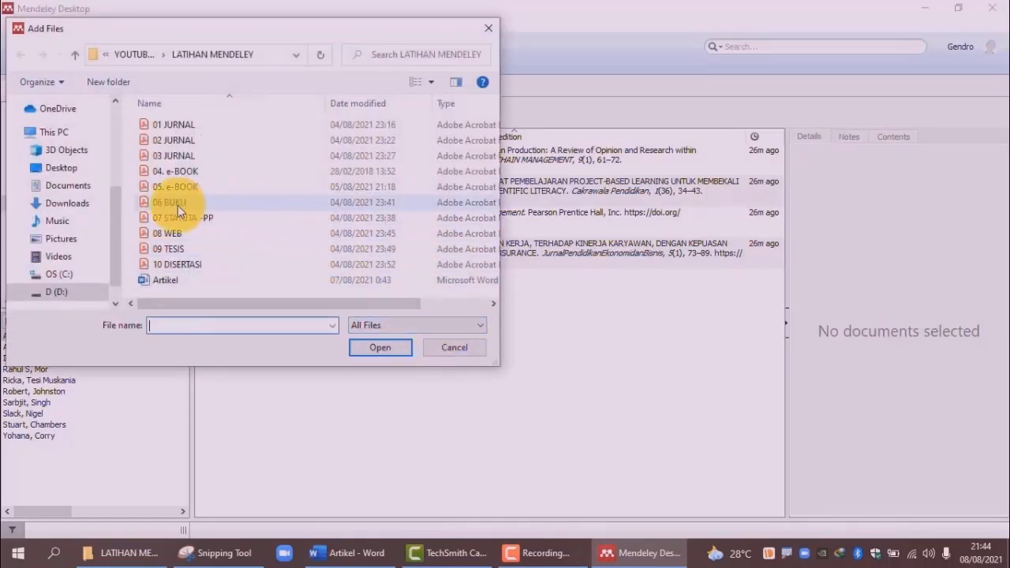
{"action": "left_click", "coordinate": [182, 188]}
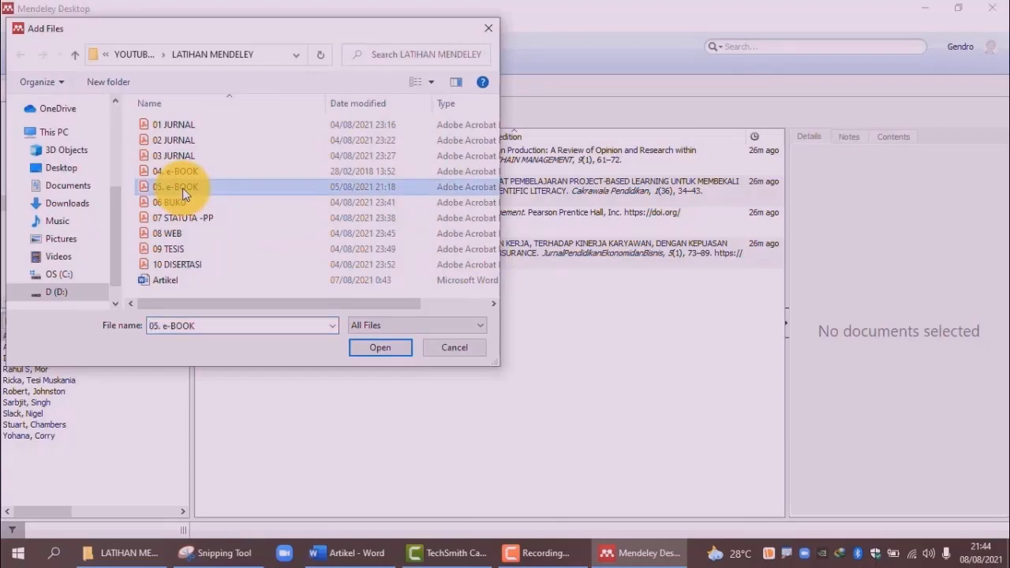
{"action": "left_click", "coordinate": [386, 345]}
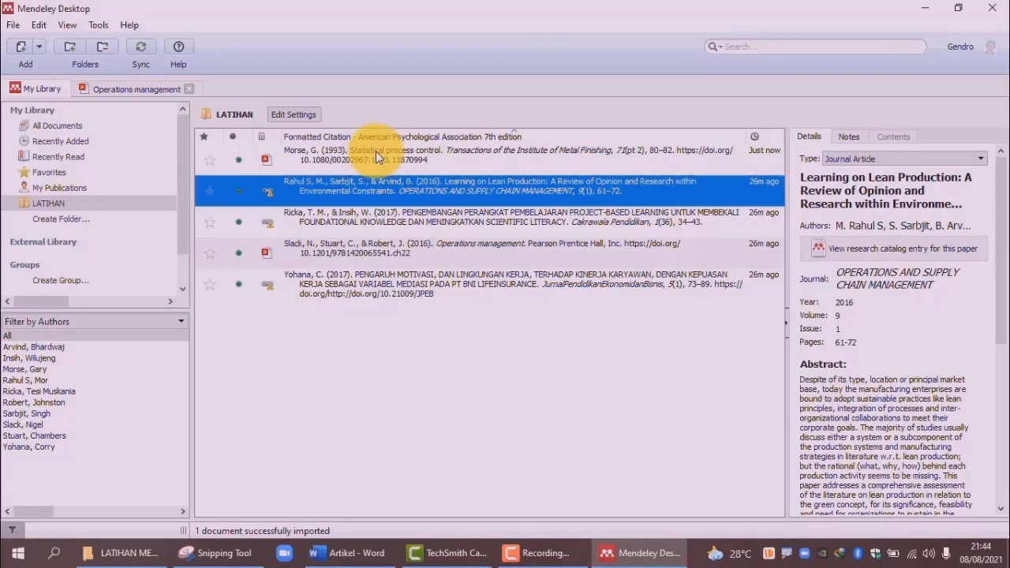
- Open the imported Statistical process control PDF and scroll through its pages
{"action": "double_click", "coordinate": [376, 151]}
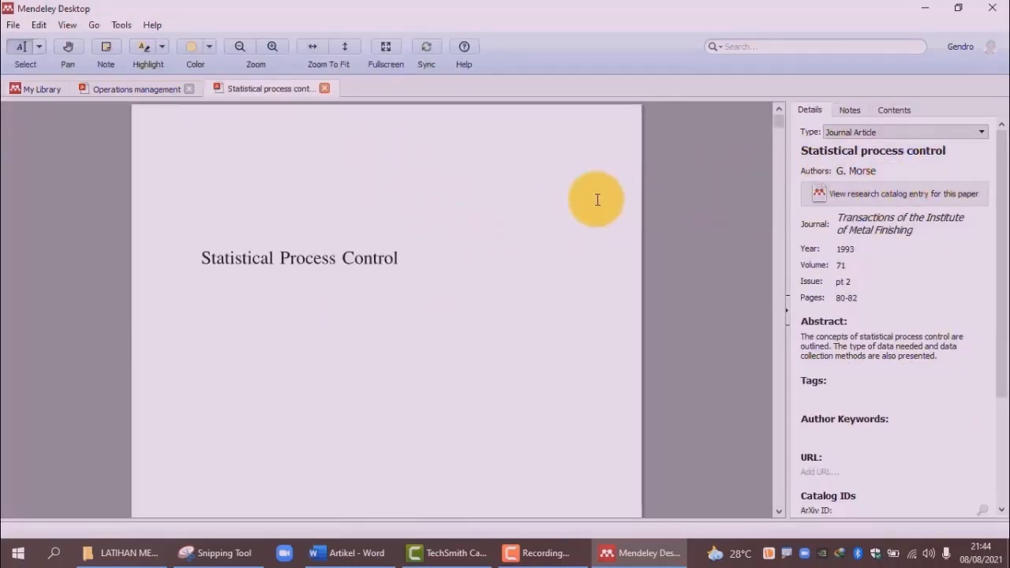
{"action": "scroll", "coordinate": [576, 217], "scroll_direction": "down", "scroll_amount": 5}
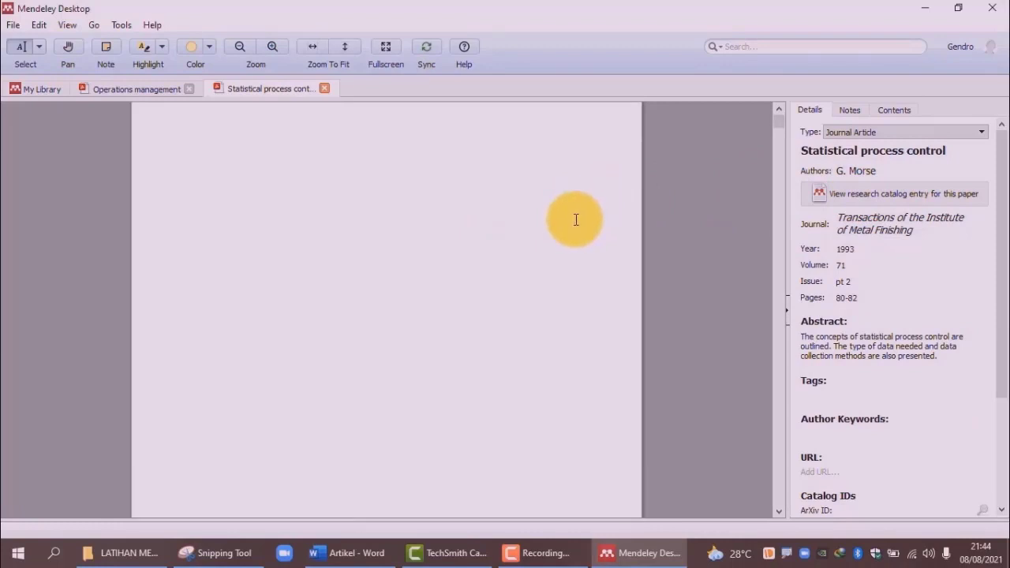
{"action": "scroll", "coordinate": [577, 219], "scroll_direction": "up", "scroll_amount": 3}
{"action": "scroll", "coordinate": [577, 219], "scroll_direction": "up", "scroll_amount": 2}
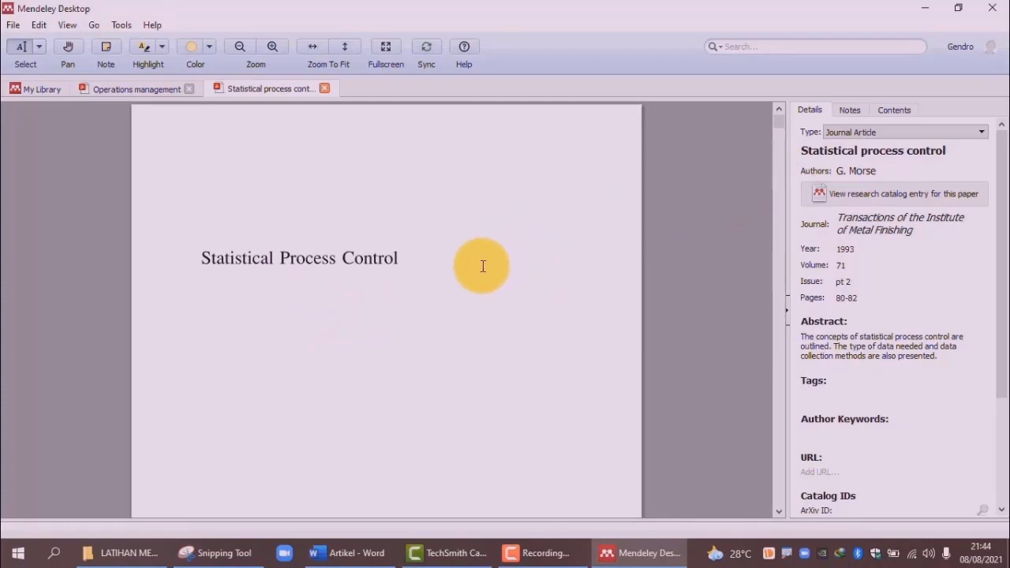
{"action": "scroll", "coordinate": [458, 304], "scroll_direction": "down", "scroll_amount": 3}
{"action": "scroll", "coordinate": [458, 305], "scroll_direction": "down", "scroll_amount": 2}
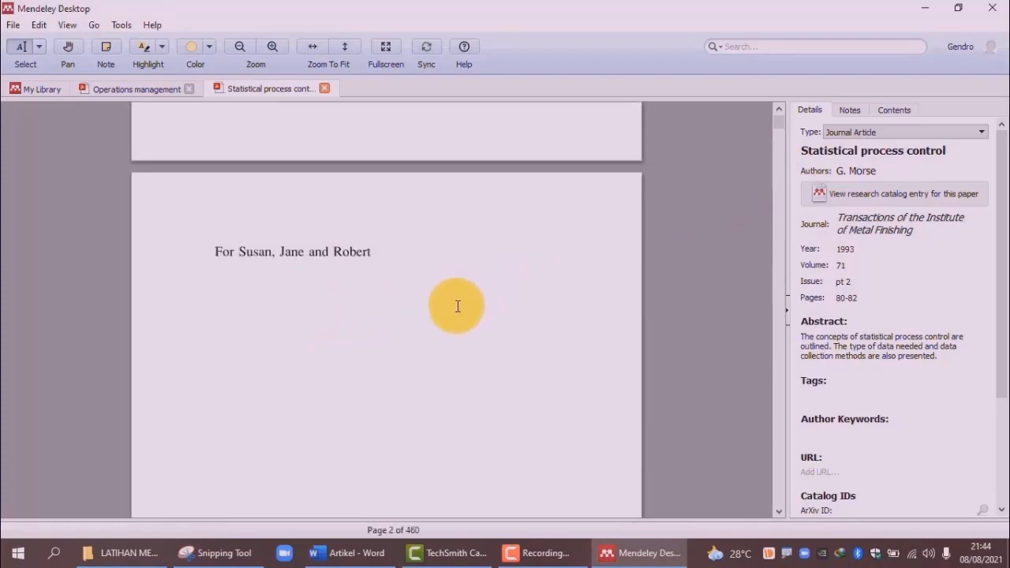
{"action": "scroll", "coordinate": [457, 306], "scroll_direction": "down", "scroll_amount": 1}
{"action": "scroll", "coordinate": [457, 306], "scroll_direction": "down", "scroll_amount": 5}
{"action": "scroll", "coordinate": [457, 306], "scroll_direction": "down", "scroll_amount": 3}
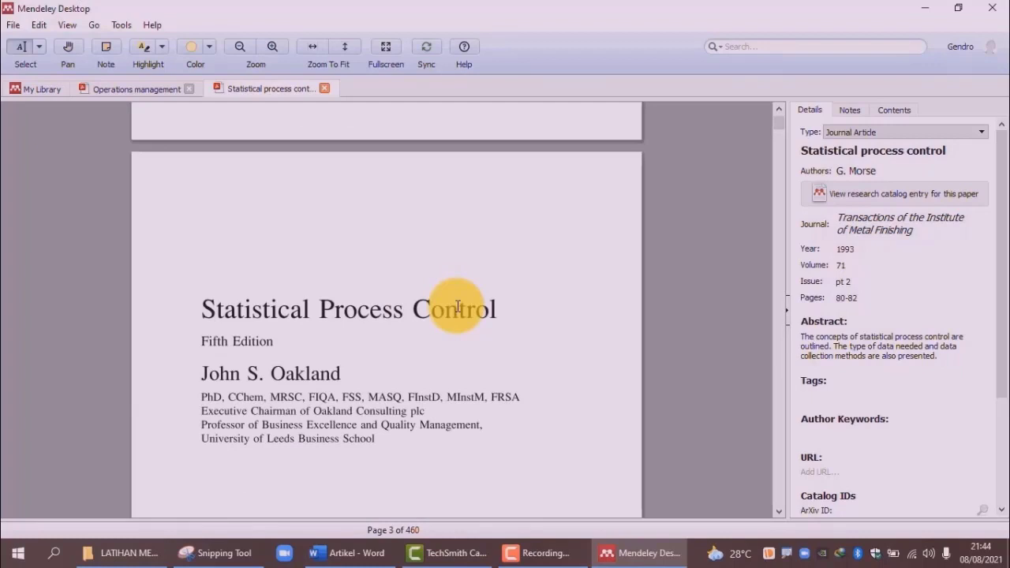
{"action": "scroll", "coordinate": [457, 307], "scroll_direction": "down", "scroll_amount": 5}
{"action": "scroll", "coordinate": [458, 305], "scroll_direction": "up", "scroll_amount": 4}
{"action": "scroll", "coordinate": [458, 306], "scroll_direction": "up", "scroll_amount": 5}
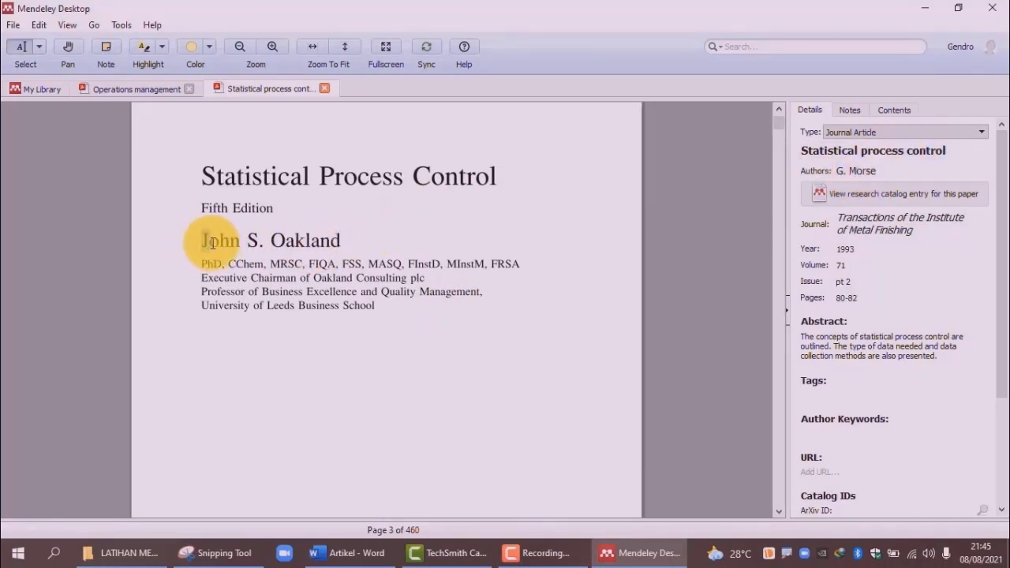
- Copy the author's name from the title page into the Authors field
{"action": "left_click_drag", "start_coordinate": [202, 241], "coordinate": [341, 240]}
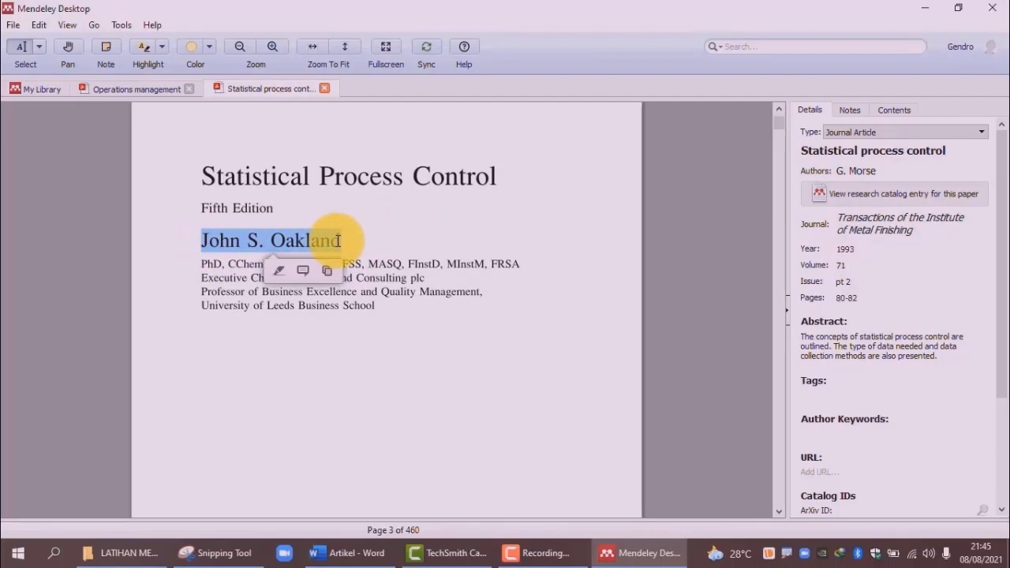
{"action": "left_click", "coordinate": [867, 187]}
{"action": "key", "text": "ctrl+v"}
{"action": "key", "text": "ctrl+a"}
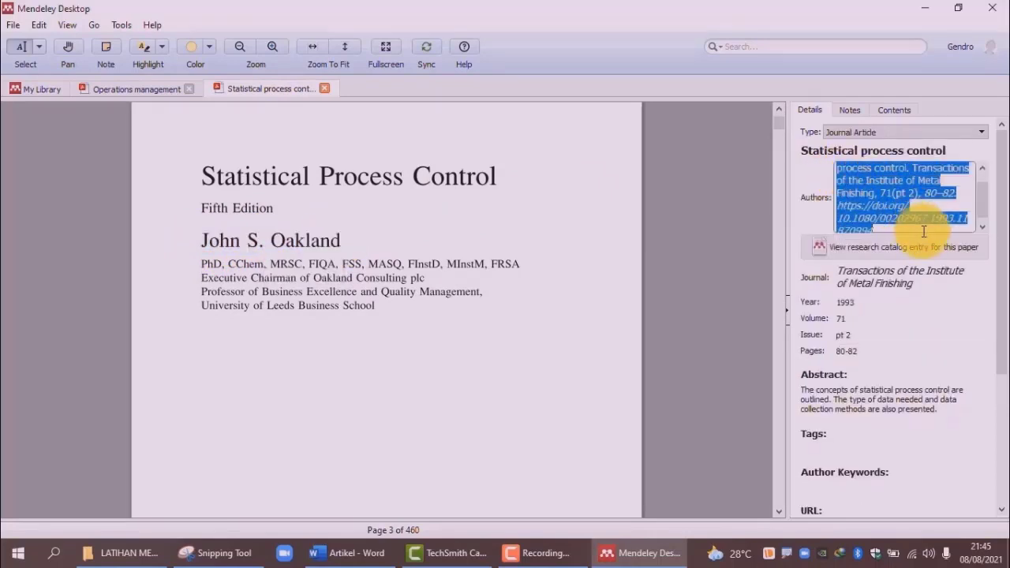
{"action": "key", "text": "Return"}
- Clear the Journal field and change the year from 1993 to 2003
{"action": "left_click", "coordinate": [916, 230]}
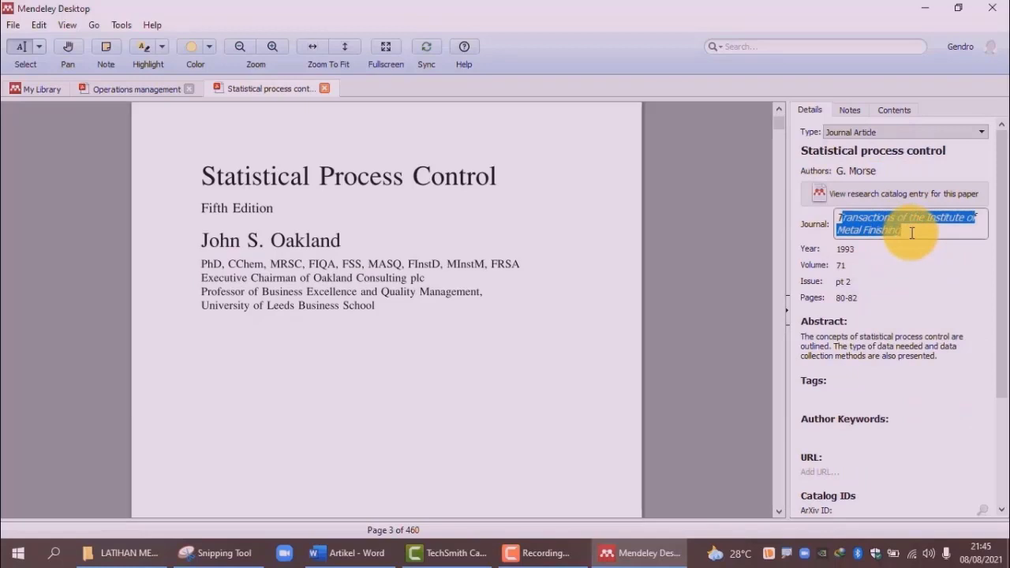
{"action": "type", "text": "T"}
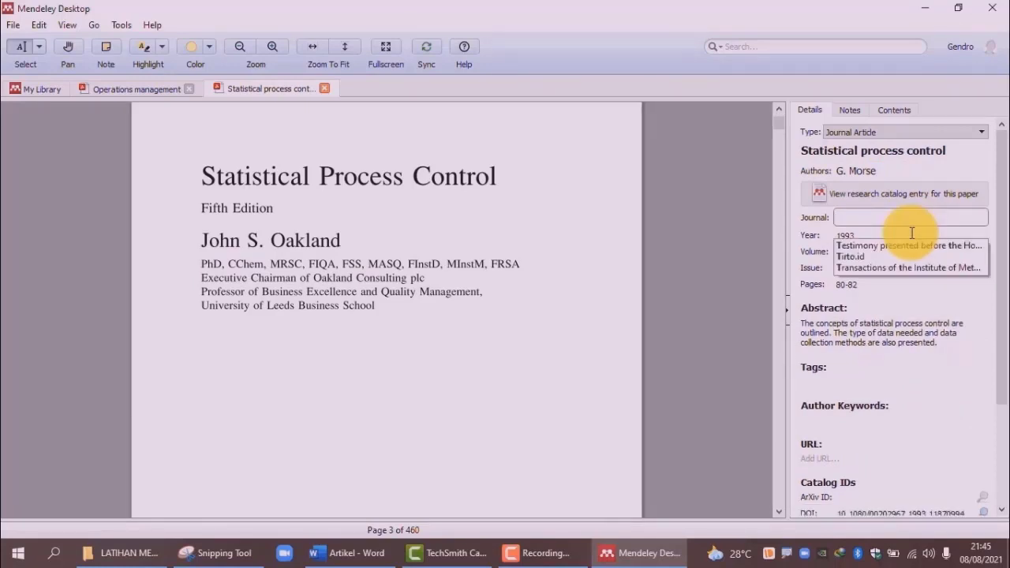
{"action": "left_click", "coordinate": [800, 237]}
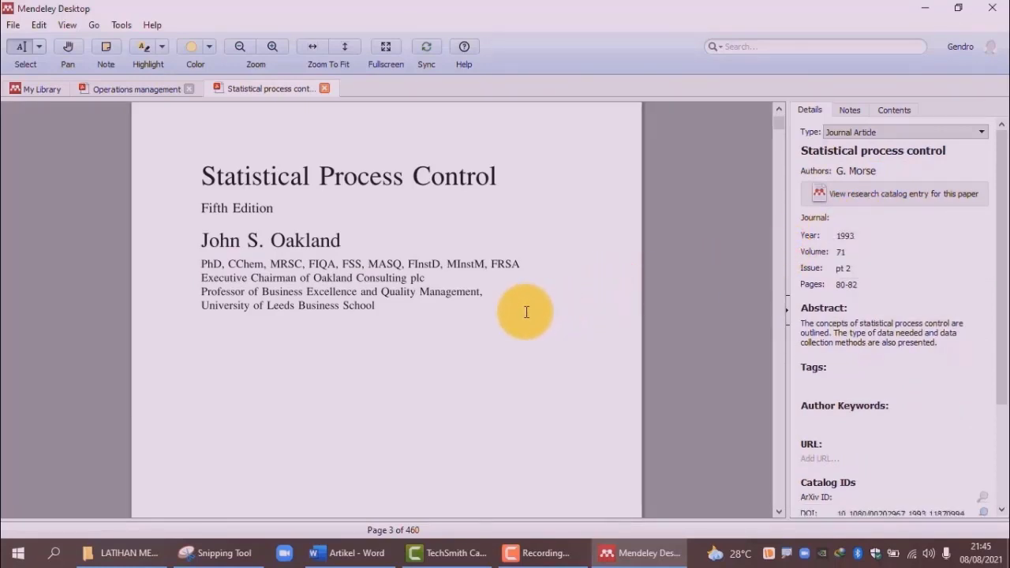
{"action": "scroll", "coordinate": [526, 312], "scroll_direction": "down", "scroll_amount": 3}
{"action": "scroll", "coordinate": [529, 316], "scroll_direction": "down", "scroll_amount": 3}
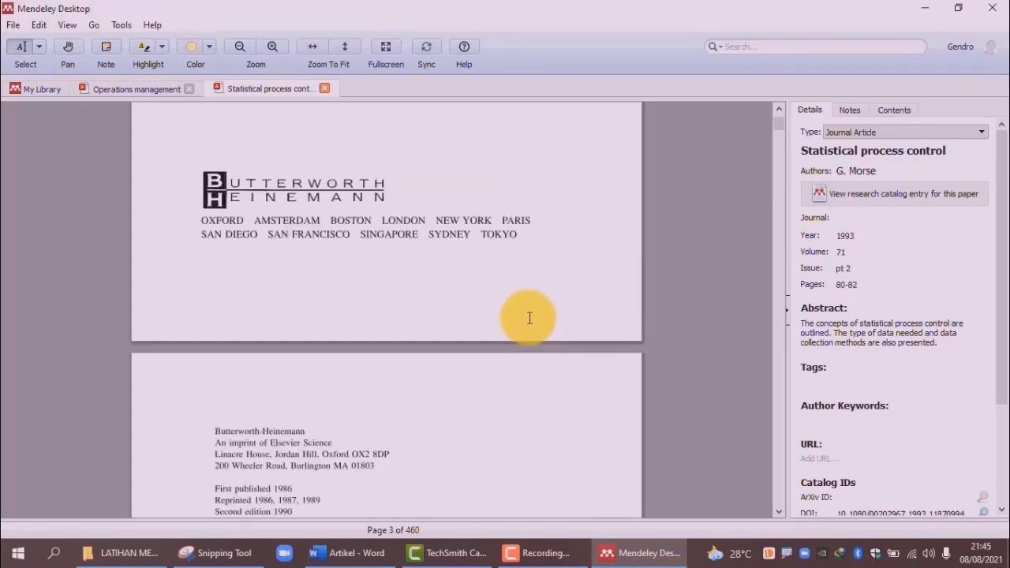
{"action": "scroll", "coordinate": [530, 318], "scroll_direction": "down", "scroll_amount": 3}
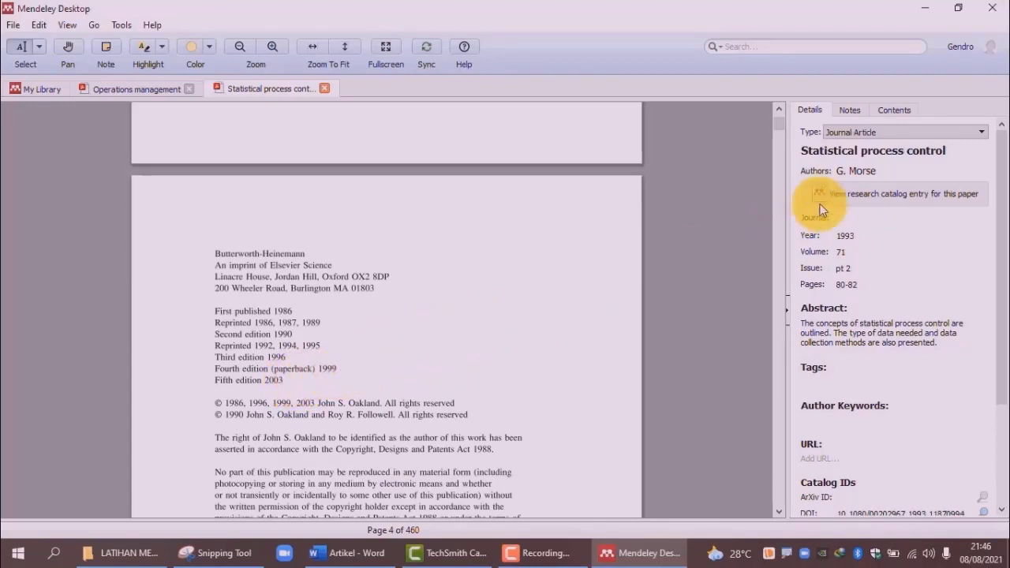
{"action": "left_click", "coordinate": [872, 238]}
{"action": "type", "text": "2003"}
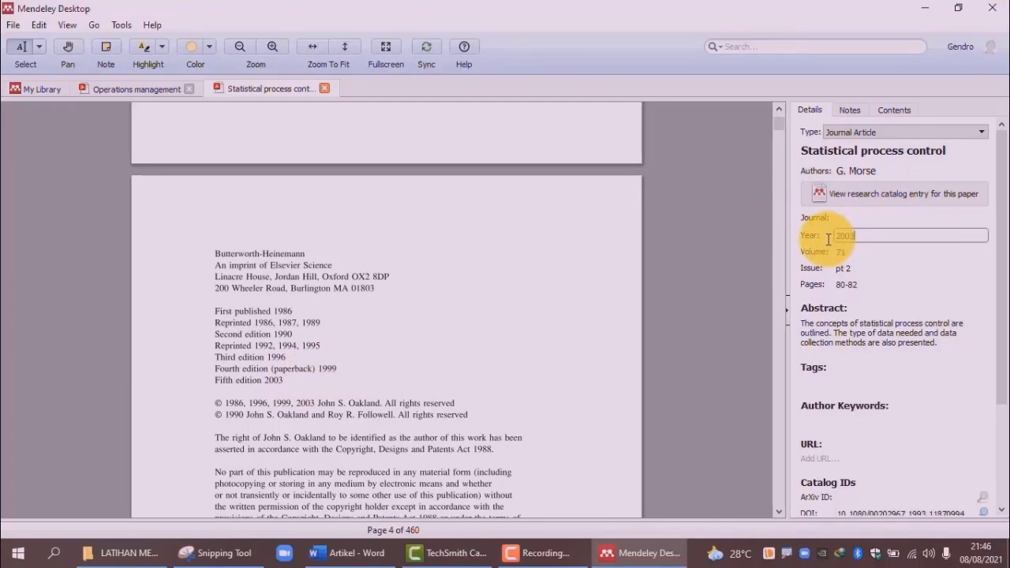
{"action": "left_click", "coordinate": [733, 244]}
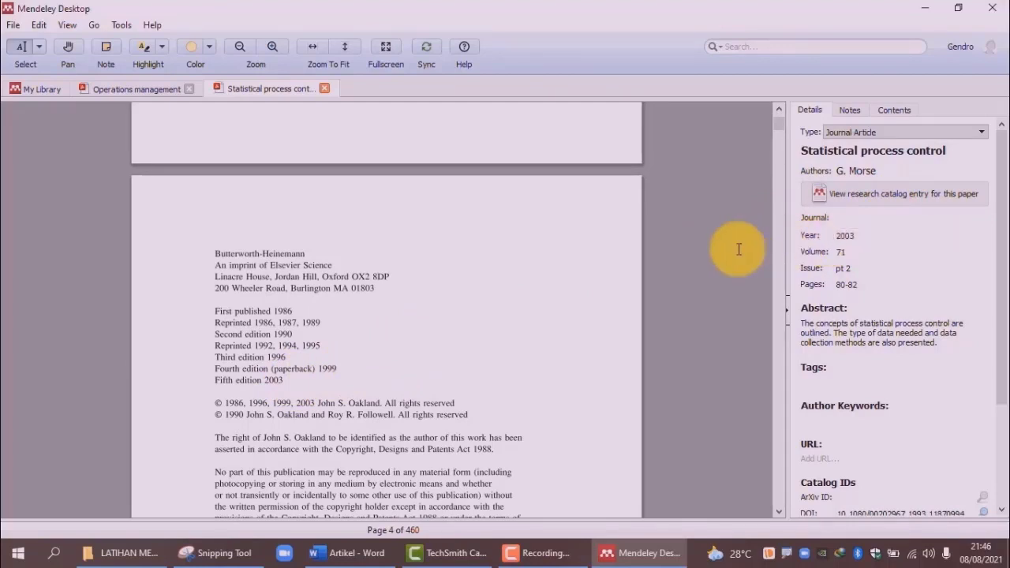
{"action": "left_click", "coordinate": [856, 251]}
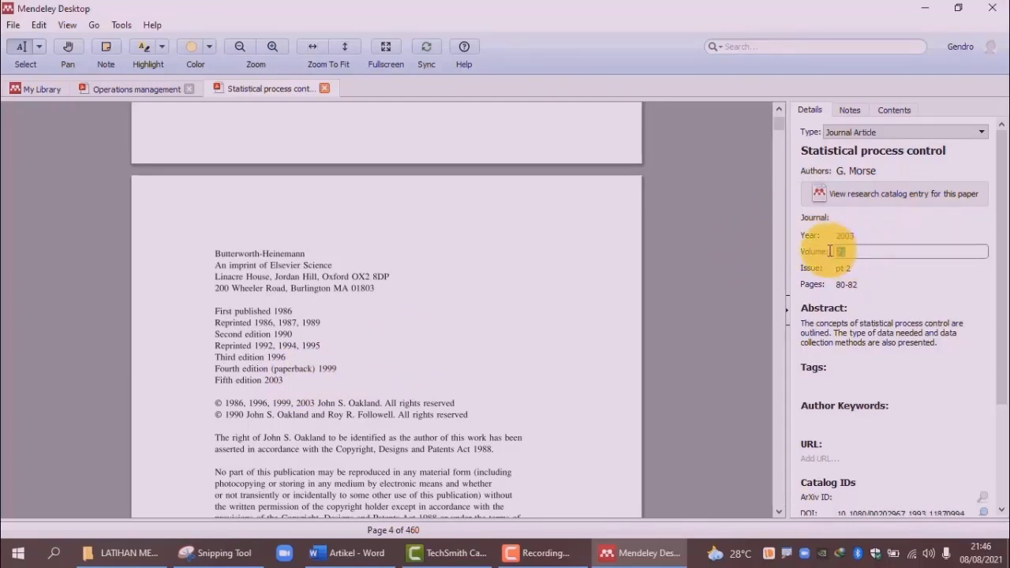
{"action": "left_click", "coordinate": [983, 135]}
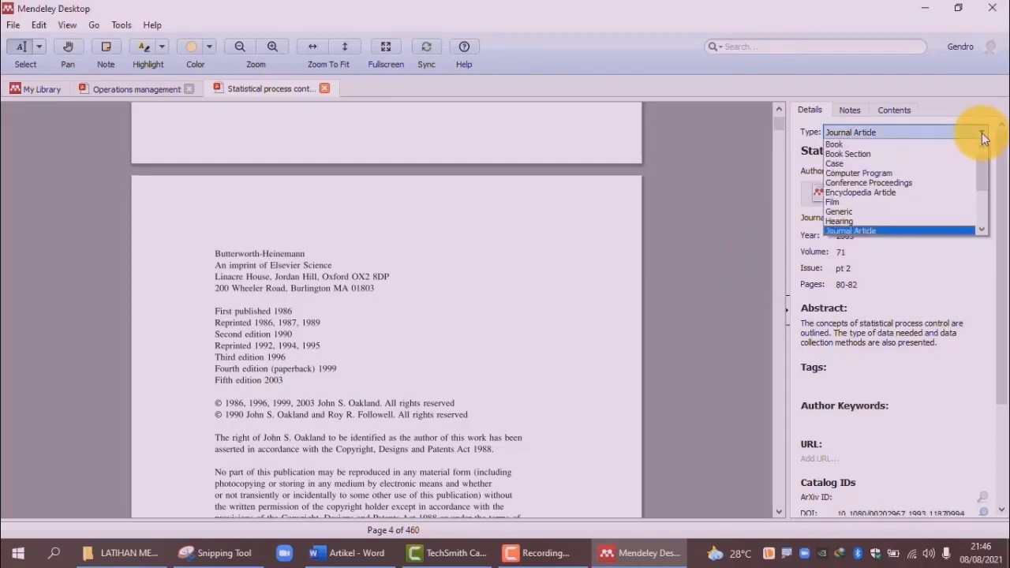
- Make the entry a Book and delete its issue, pages and volume 71 values
{"action": "left_click", "coordinate": [843, 144]}
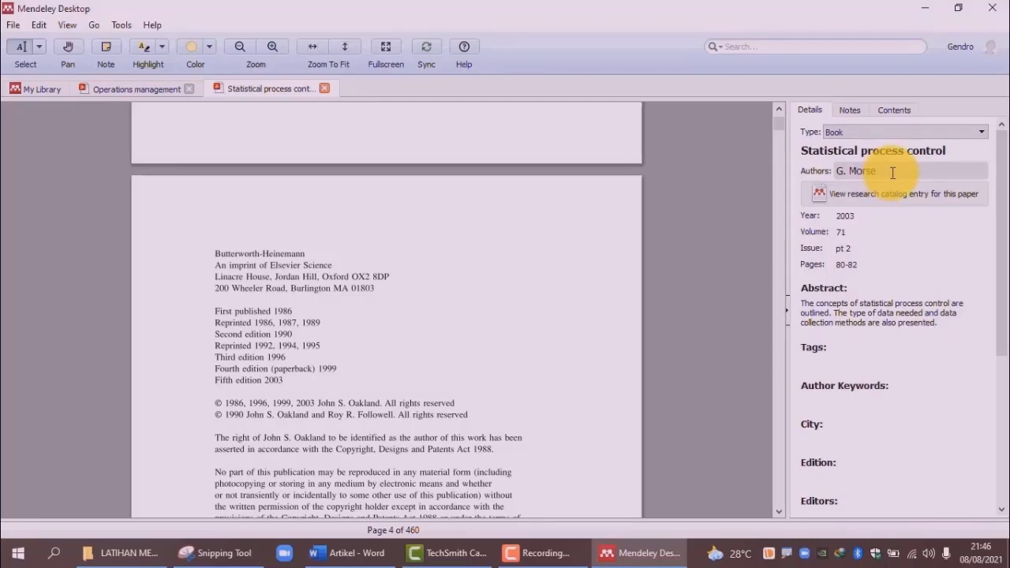
{"action": "left_click", "coordinate": [837, 247]}
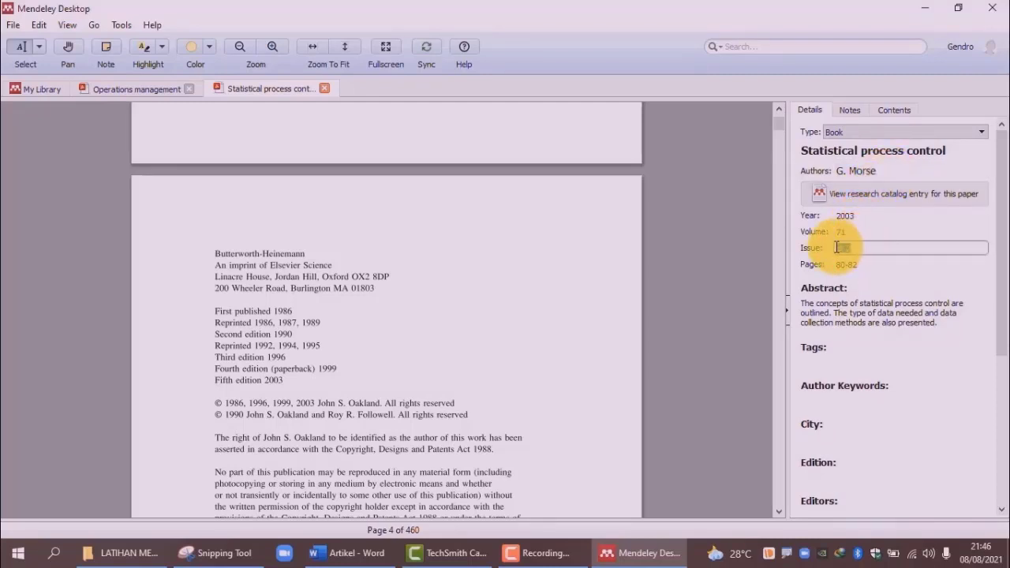
{"action": "key", "text": "Delete"}
{"action": "left_click", "coordinate": [833, 264]}
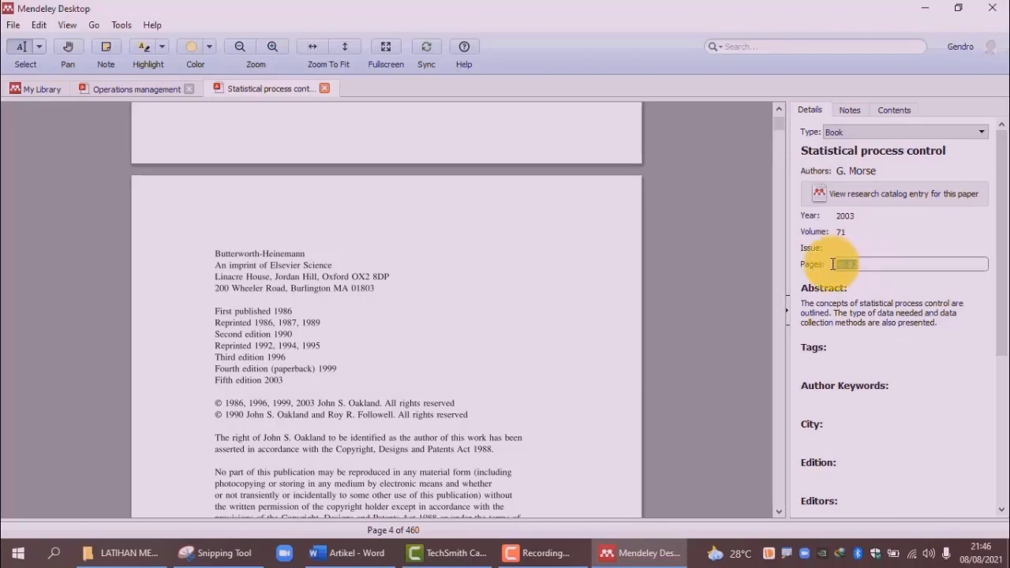
{"action": "key", "text": "Delete"}
{"action": "left_click", "coordinate": [856, 231]}
{"action": "key", "text": "Delete"}
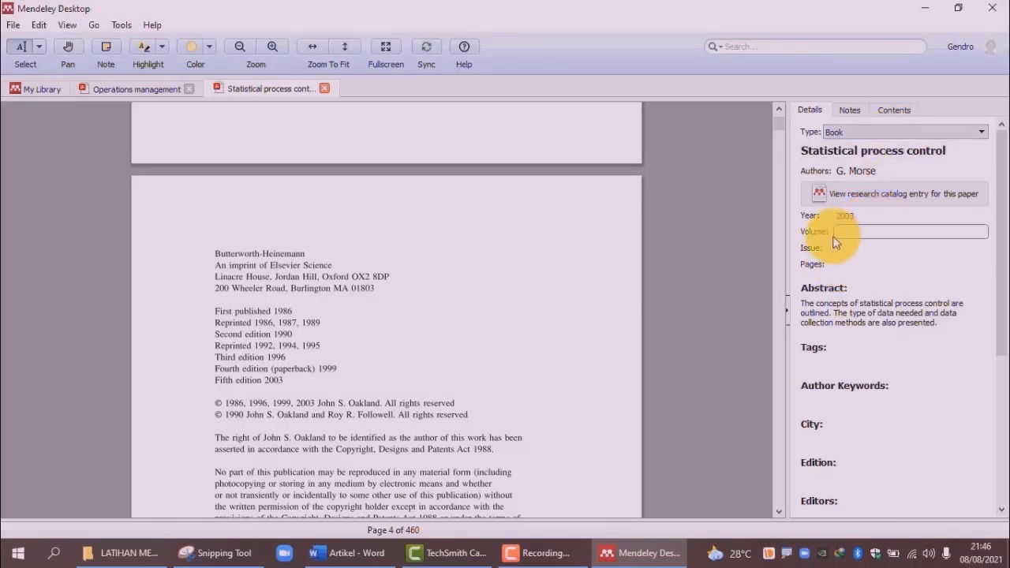
{"action": "left_click", "coordinate": [730, 227]}
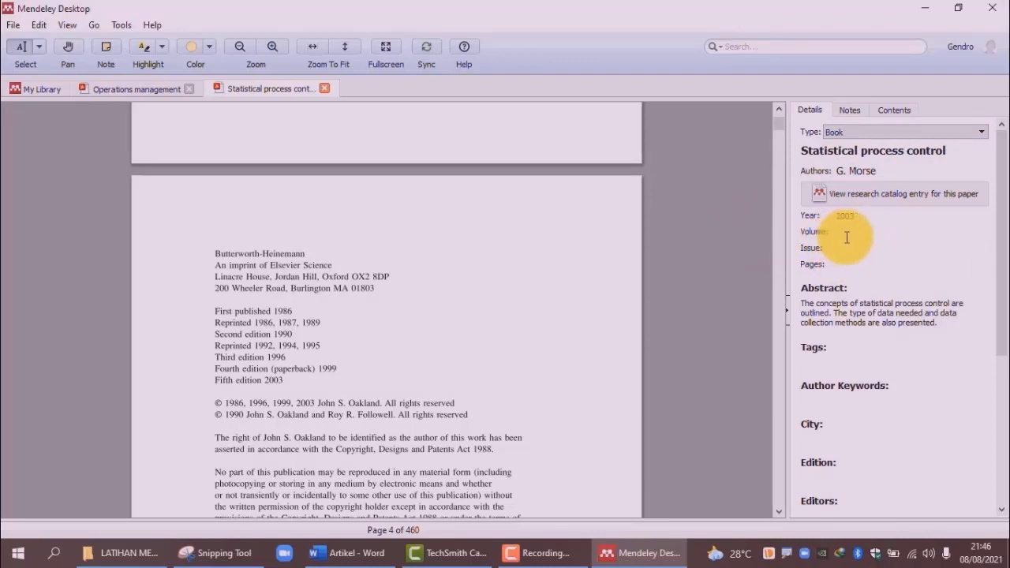
- Delete the entire abstract text
{"action": "scroll", "coordinate": [874, 243], "scroll_direction": "down", "scroll_amount": 1}
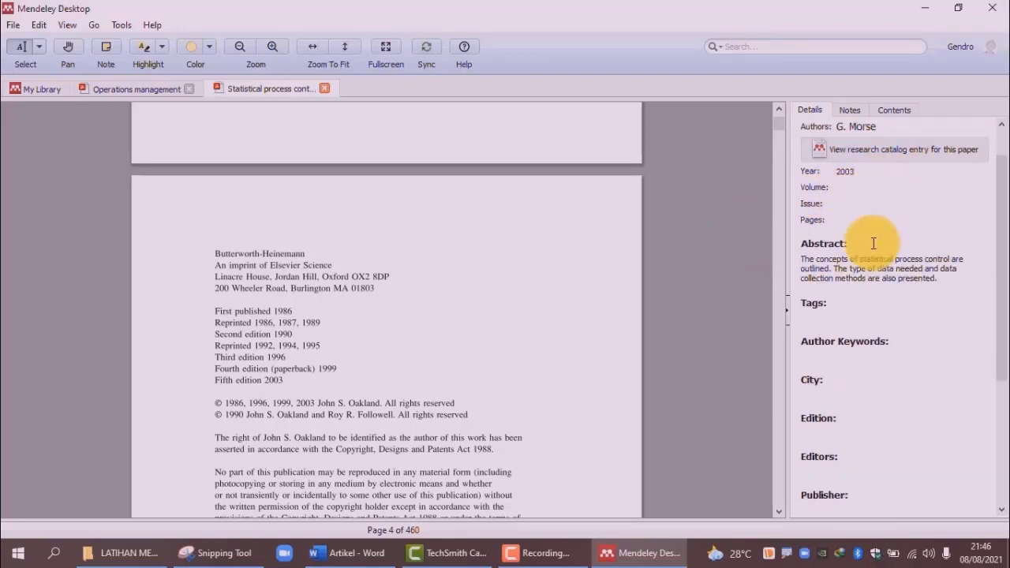
{"action": "left_click", "coordinate": [805, 258]}
{"action": "left_click_drag", "start_coordinate": [801, 259], "coordinate": [948, 292]}
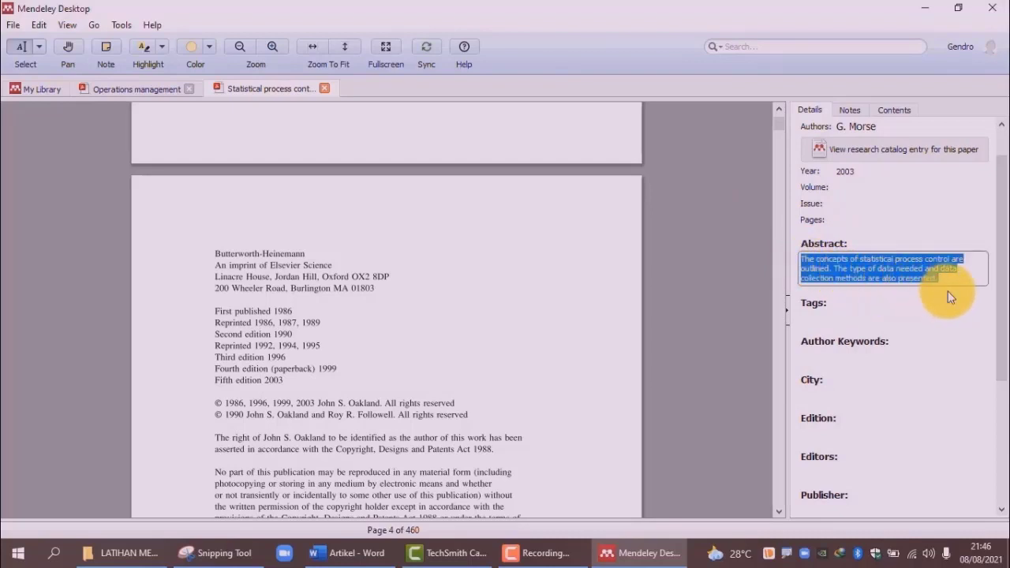
{"action": "key", "text": "Delete"}
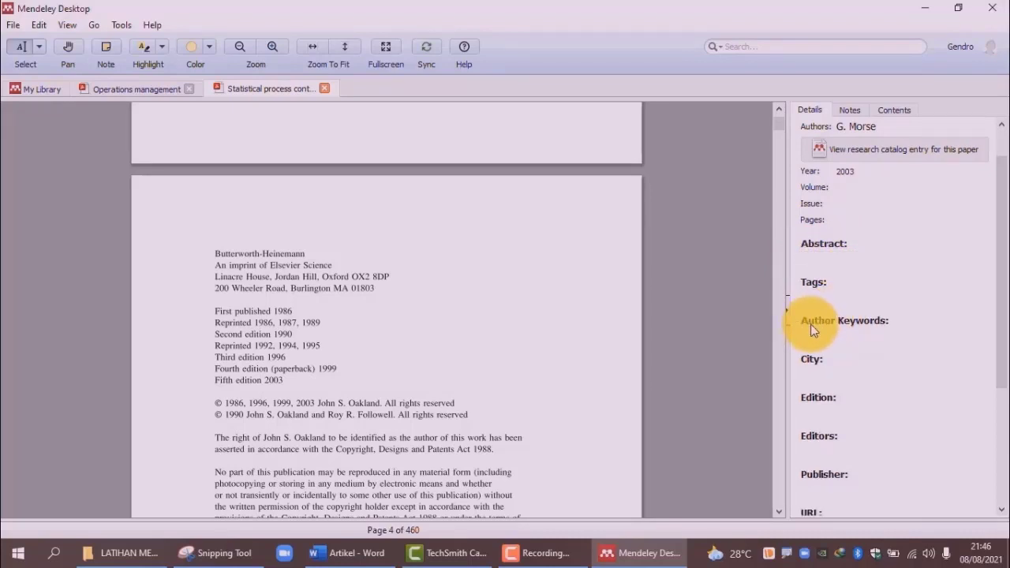
- Enter Amsterdam as the city of the Statistical process control book
{"action": "left_click", "coordinate": [891, 336]}
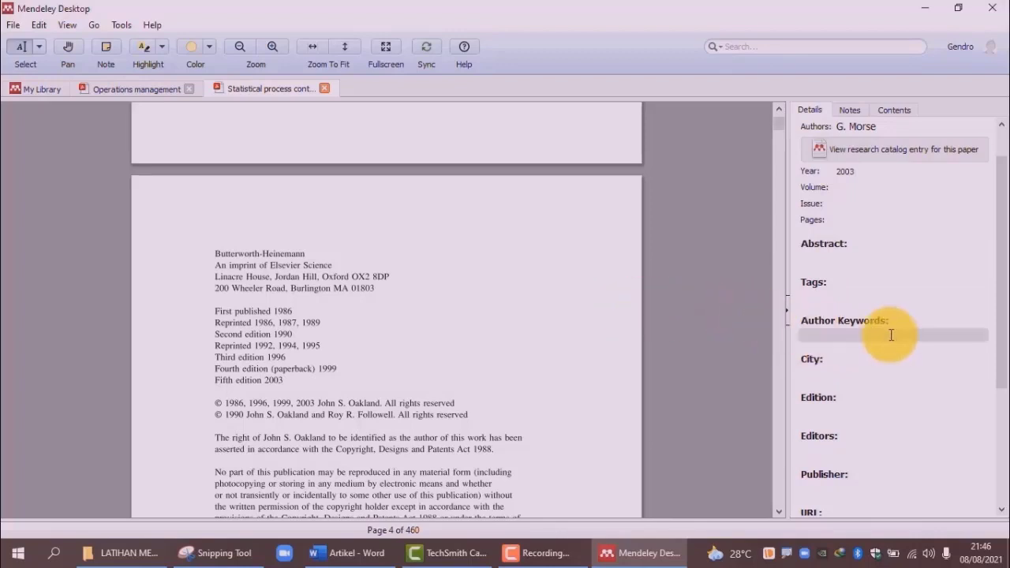
{"action": "left_click", "coordinate": [829, 374]}
{"action": "scroll", "coordinate": [513, 382], "scroll_direction": "down", "scroll_amount": 3}
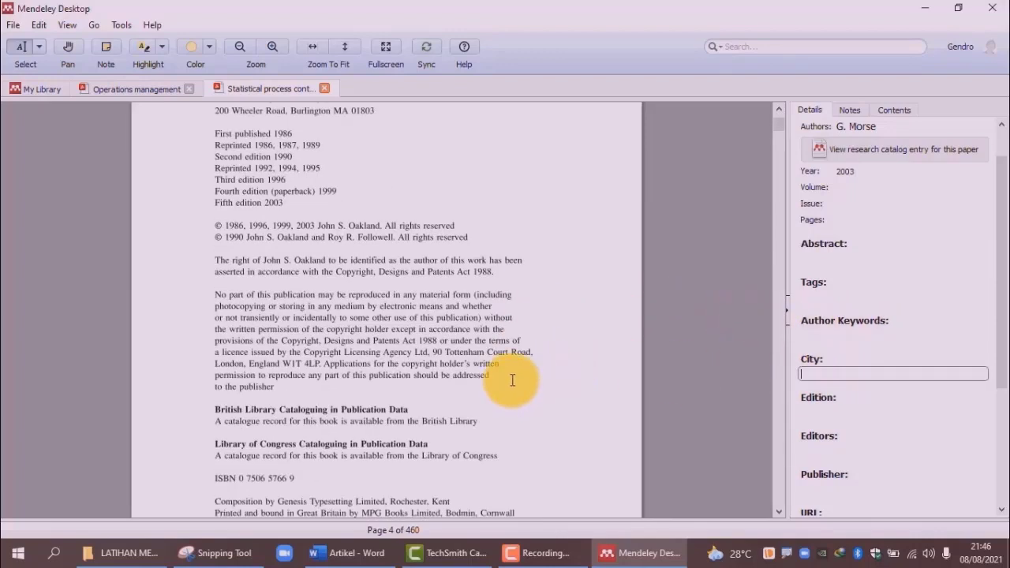
{"action": "scroll", "coordinate": [513, 372], "scroll_direction": "down", "scroll_amount": 2}
{"action": "scroll", "coordinate": [429, 225], "scroll_direction": "up", "scroll_amount": 8}
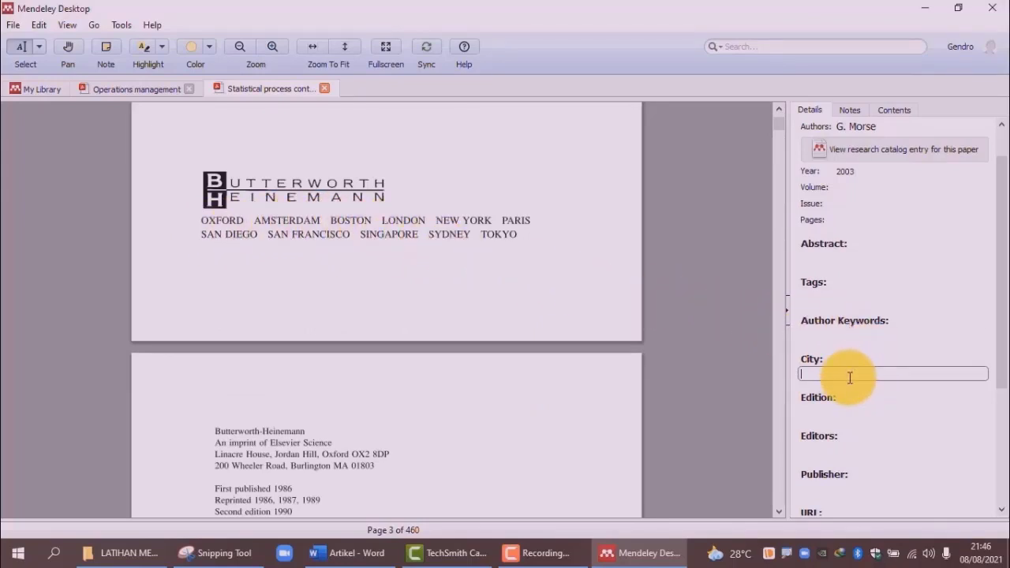
{"action": "type", "text": "Amsterdam"}
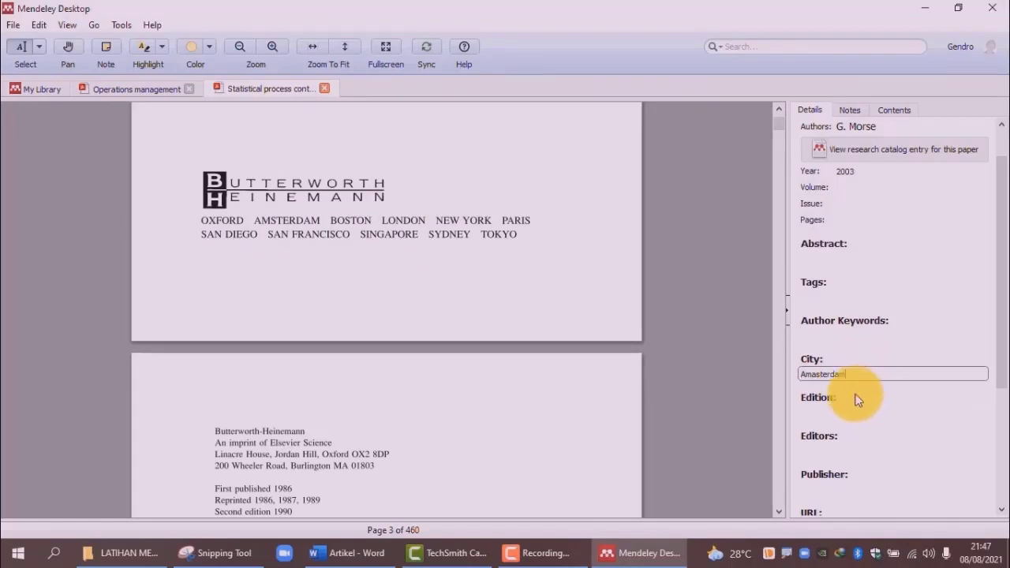
{"action": "left_click", "coordinate": [859, 402]}
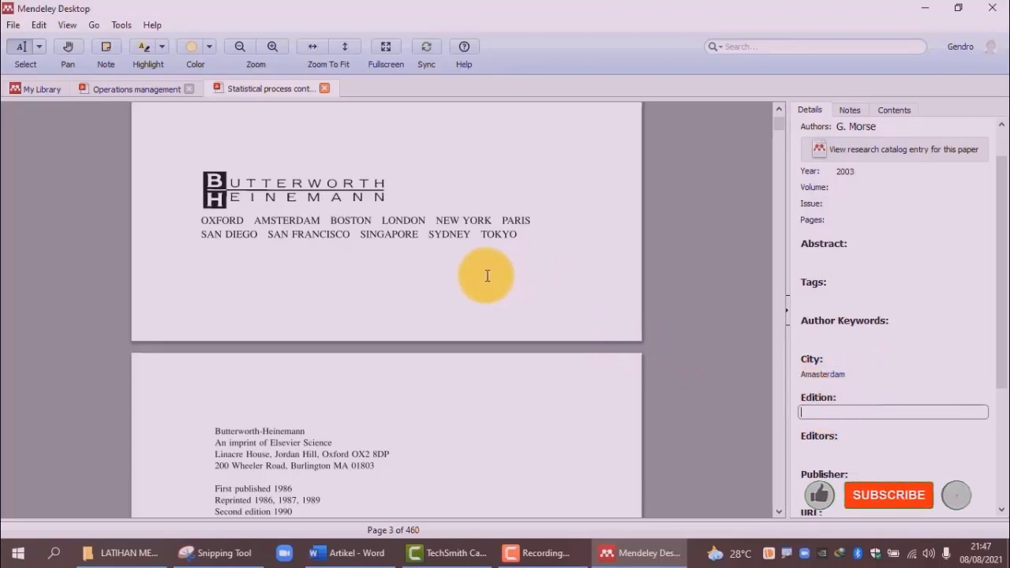
- Step through the Editors and Publisher fields and delete the DOI value
{"action": "scroll", "coordinate": [487, 276], "scroll_direction": "down", "scroll_amount": 2}
{"action": "scroll", "coordinate": [545, 272], "scroll_direction": "up", "scroll_amount": 3}
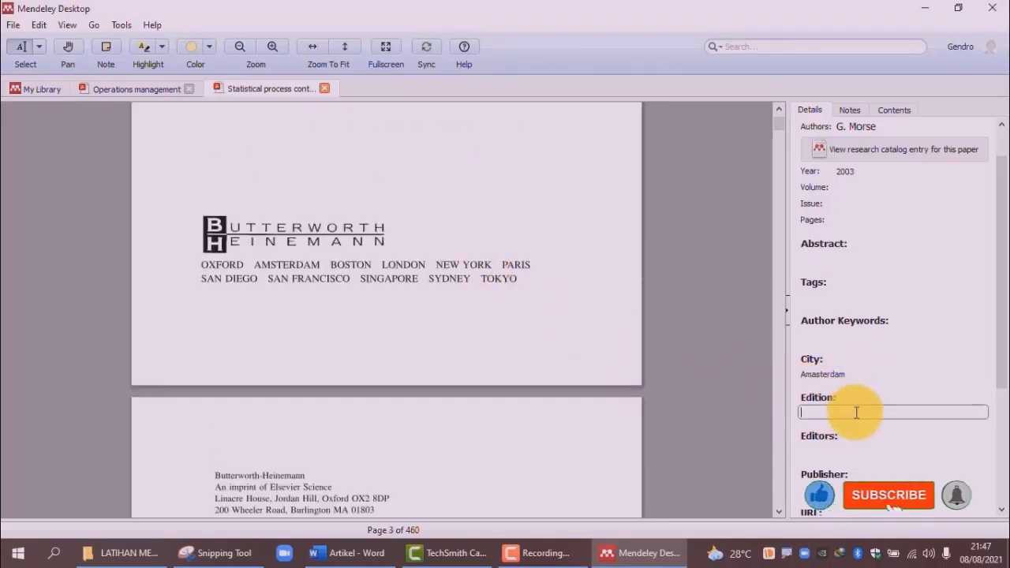
{"action": "scroll", "coordinate": [856, 412], "scroll_direction": "down", "scroll_amount": 2}
{"action": "left_click", "coordinate": [828, 361]}
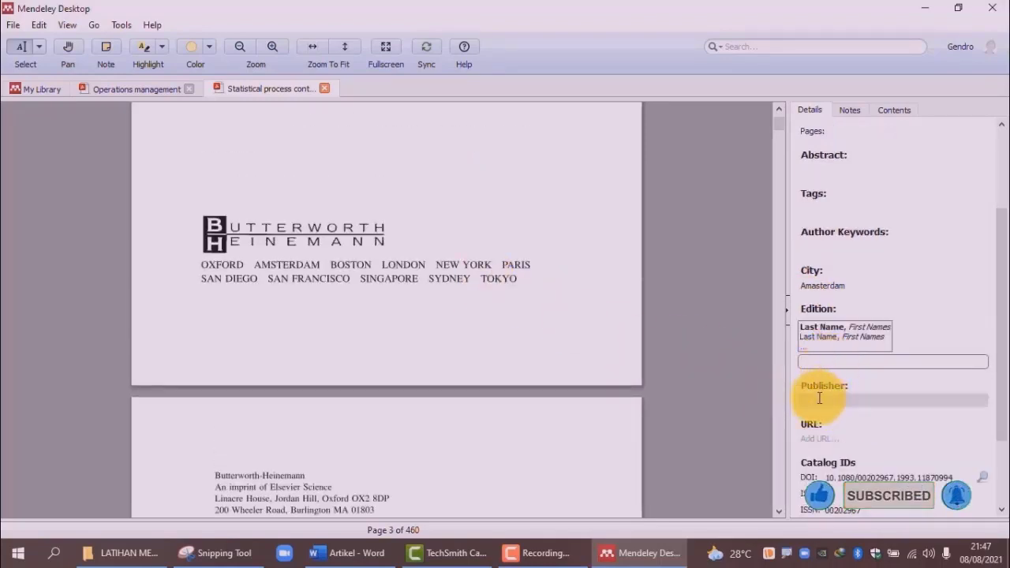
{"action": "left_click", "coordinate": [819, 398]}
{"action": "scroll", "coordinate": [592, 327], "scroll_direction": "up", "scroll_amount": 4}
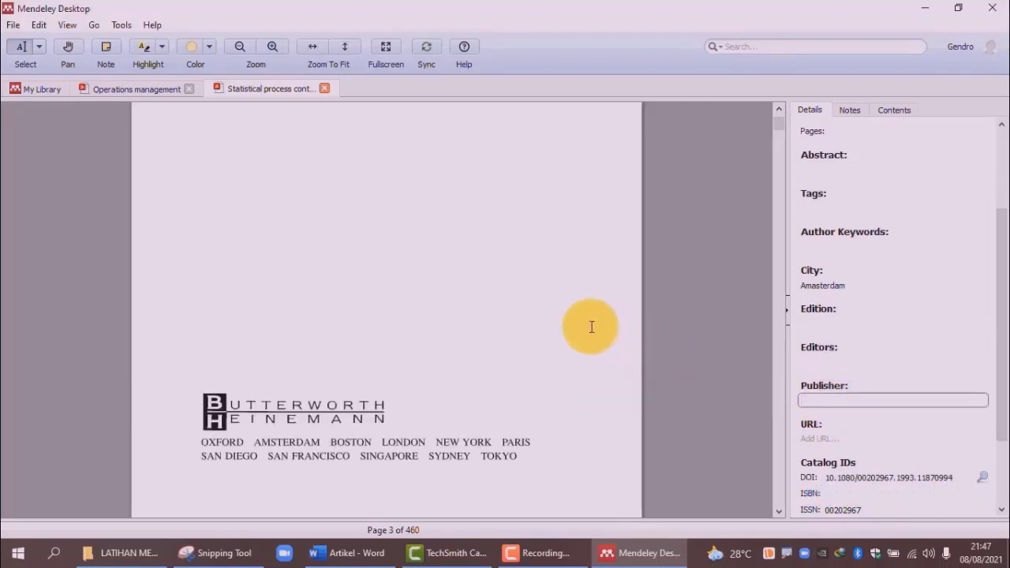
{"action": "scroll", "coordinate": [592, 327], "scroll_direction": "up", "scroll_amount": 4}
{"action": "scroll", "coordinate": [592, 326], "scroll_direction": "up", "scroll_amount": 4}
{"action": "scroll", "coordinate": [706, 366], "scroll_direction": "down", "scroll_amount": 4}
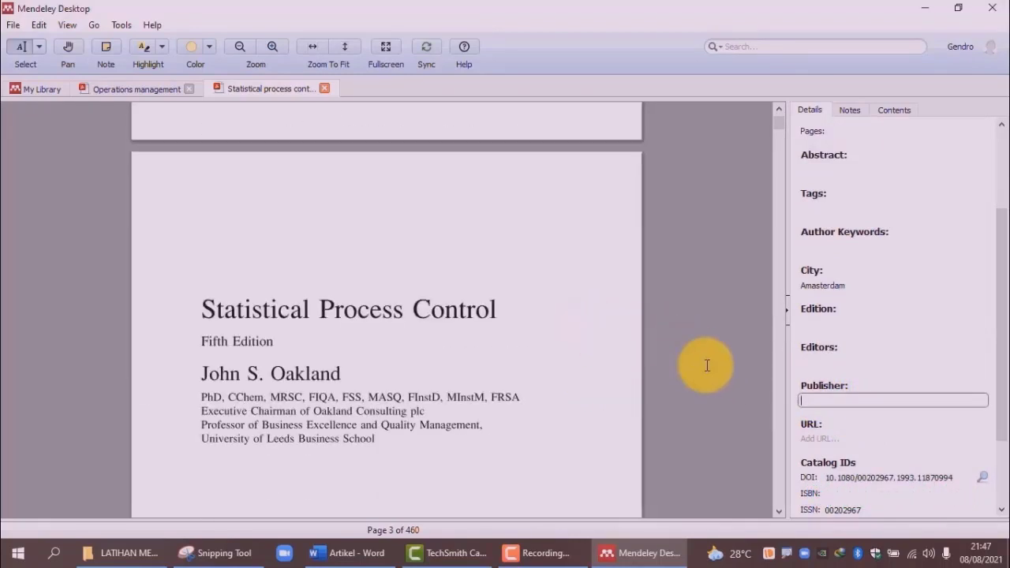
{"action": "left_click", "coordinate": [827, 436]}
{"action": "scroll", "coordinate": [858, 420], "scroll_direction": "down", "scroll_amount": 3}
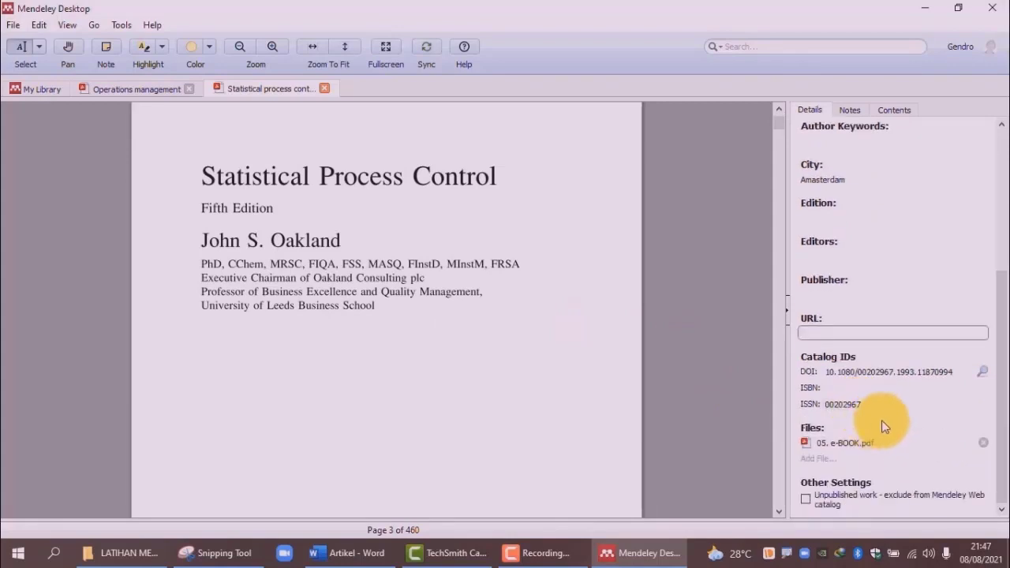
{"action": "left_click", "coordinate": [830, 373]}
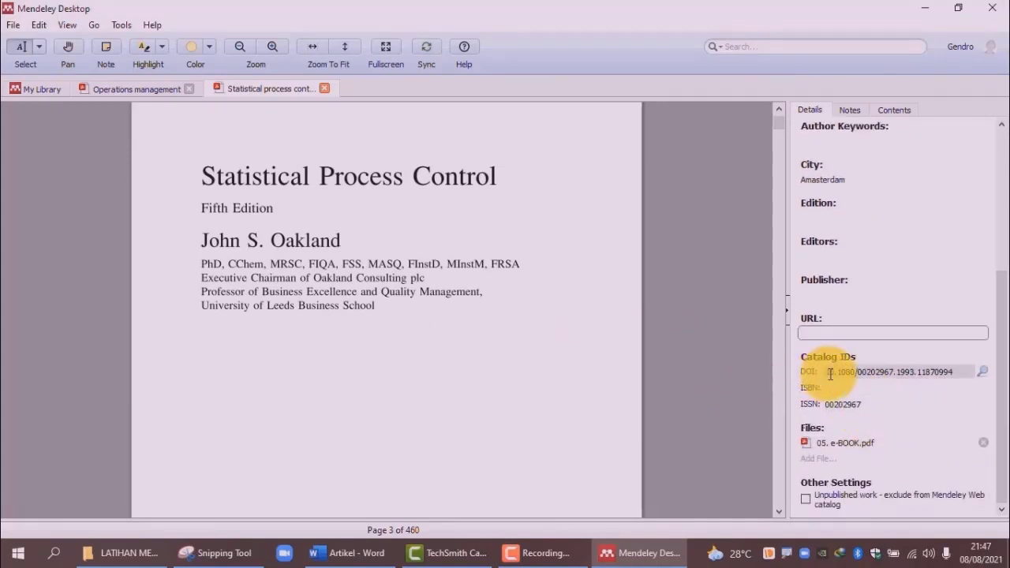
{"action": "left_click_drag", "start_coordinate": [828, 375], "coordinate": [963, 375]}
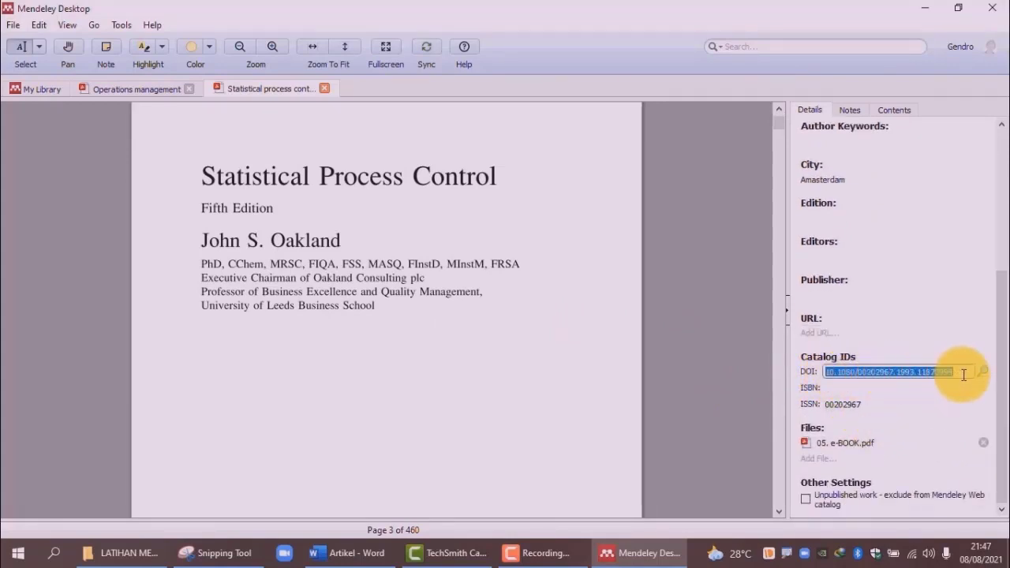
{"action": "key", "text": "BackSpace"}
- Remove the ISSN 00202967 and set the edition to Fifth Edition
{"action": "left_click_drag", "start_coordinate": [874, 405], "coordinate": [820, 404]}
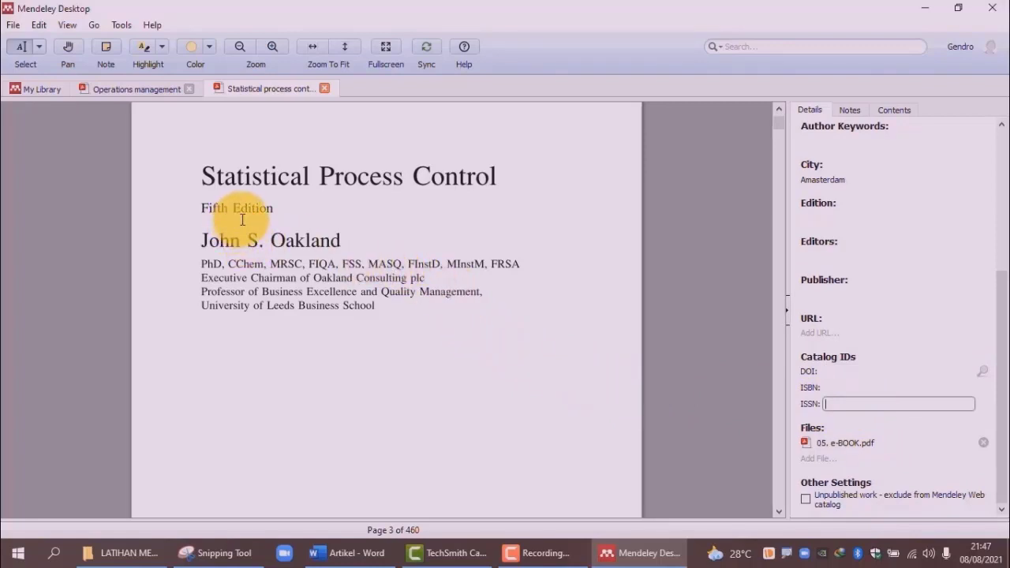
{"action": "left_click", "coordinate": [833, 219]}
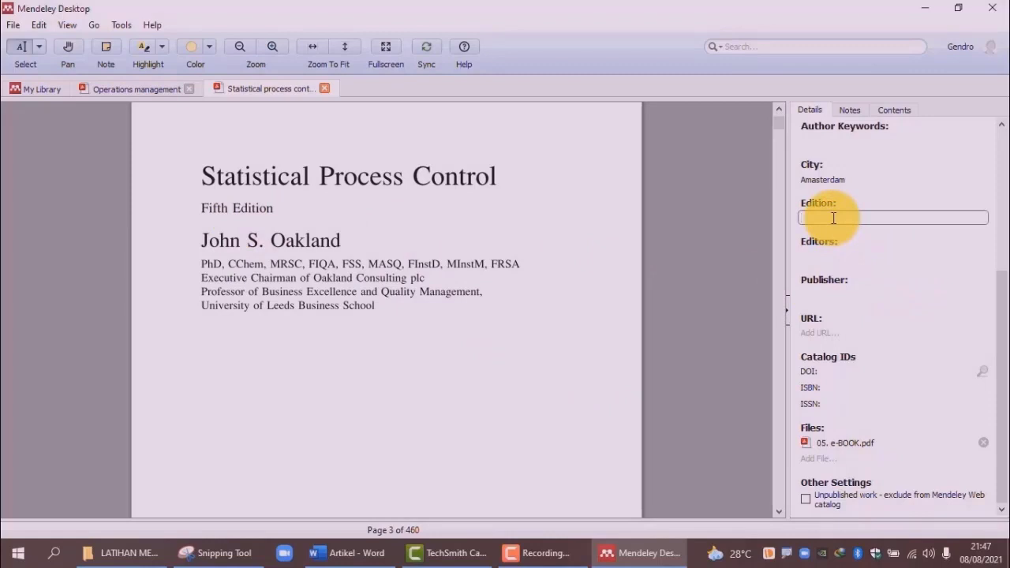
{"action": "type", "text": "Fi"}
{"action": "type", "text": "fth Edition"}
{"action": "left_click", "coordinate": [548, 177]}
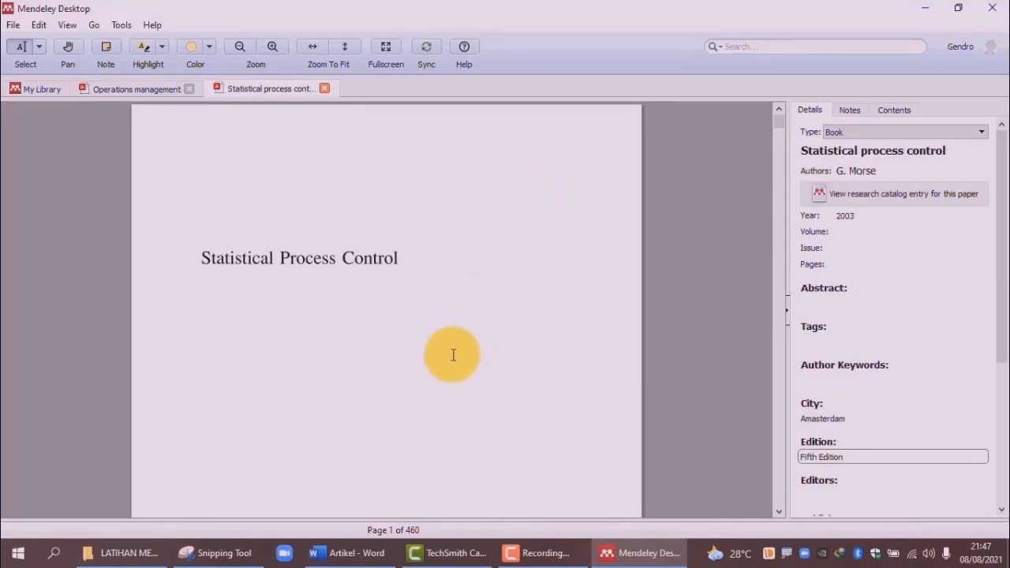
{"action": "left_click", "coordinate": [367, 552]}
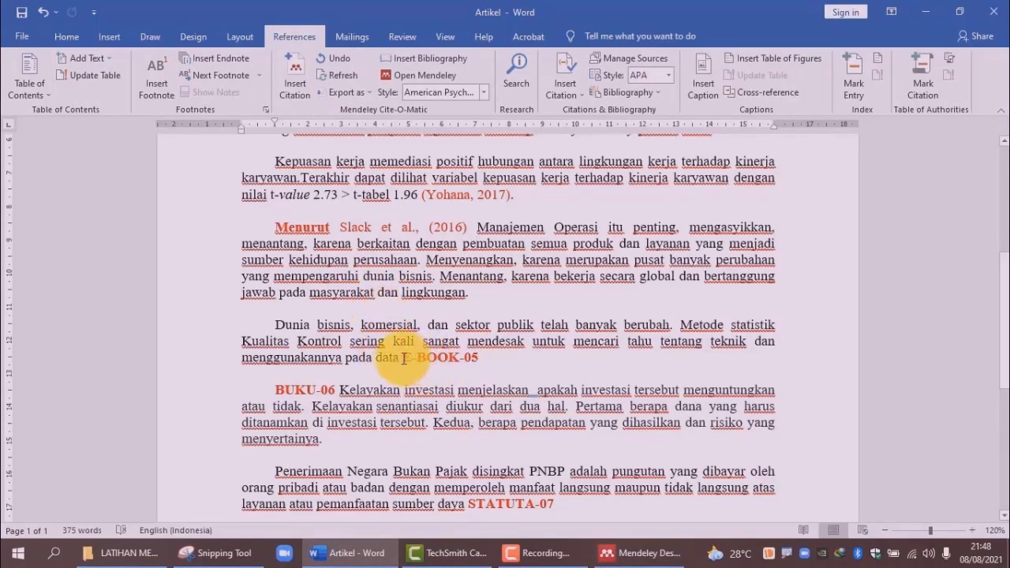
- Insert a Mendeley citation of Statistical process control (Morse, 2003) at the E-BOOK-05 placeholder
{"action": "left_click", "coordinate": [339, 77]}
{"action": "left_click", "coordinate": [298, 75]}
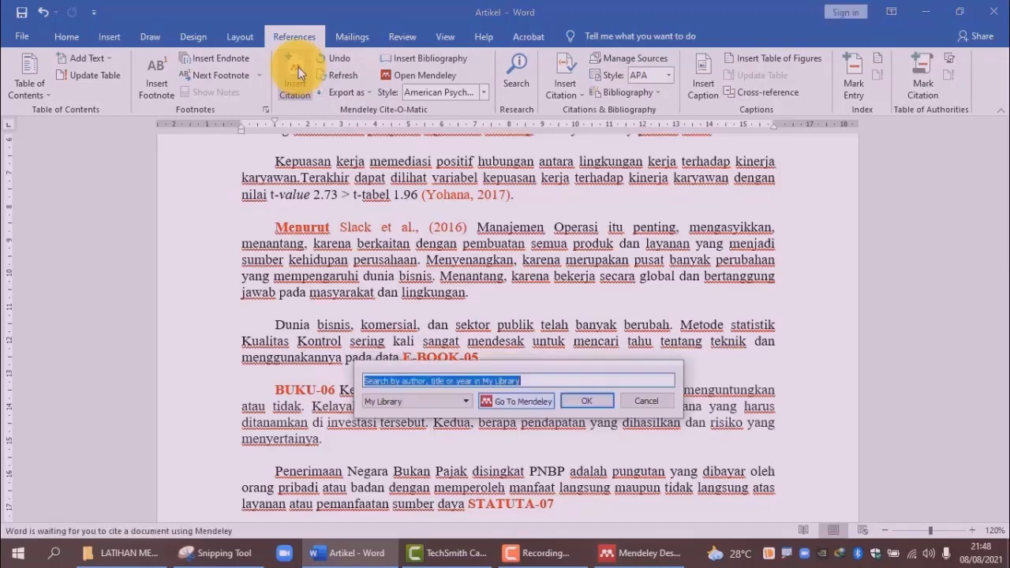
{"action": "left_click", "coordinate": [523, 402]}
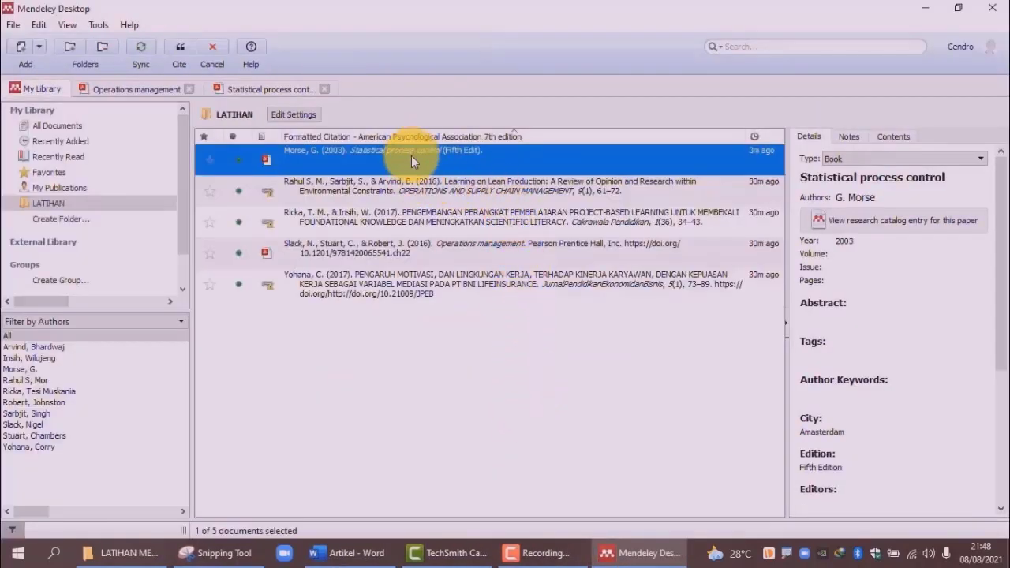
{"action": "left_click", "coordinate": [180, 48]}
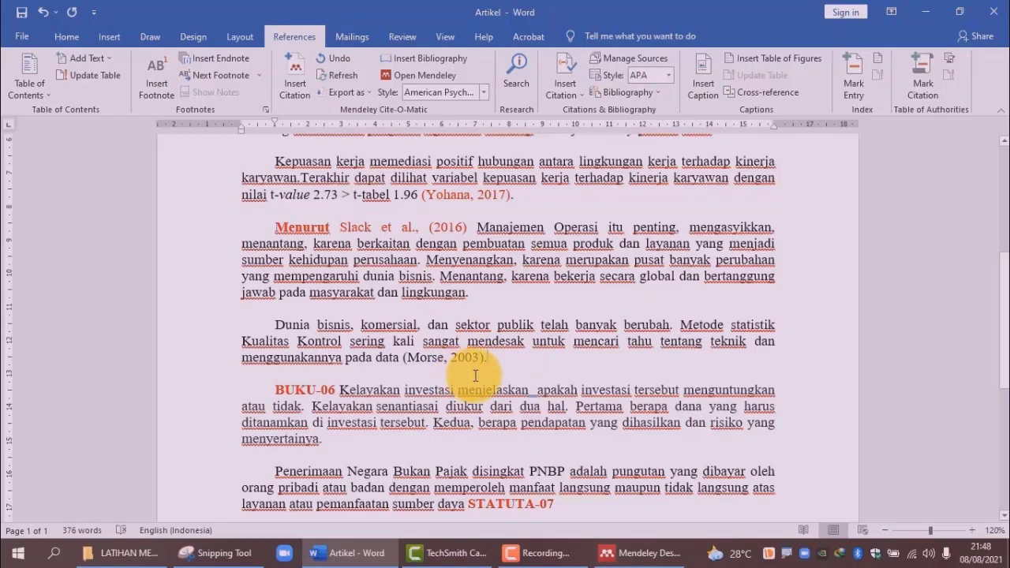
- Select the new (Morse, 2003) citation to check it, then deselect it
{"action": "left_click_drag", "start_coordinate": [404, 357], "coordinate": [485, 357]}
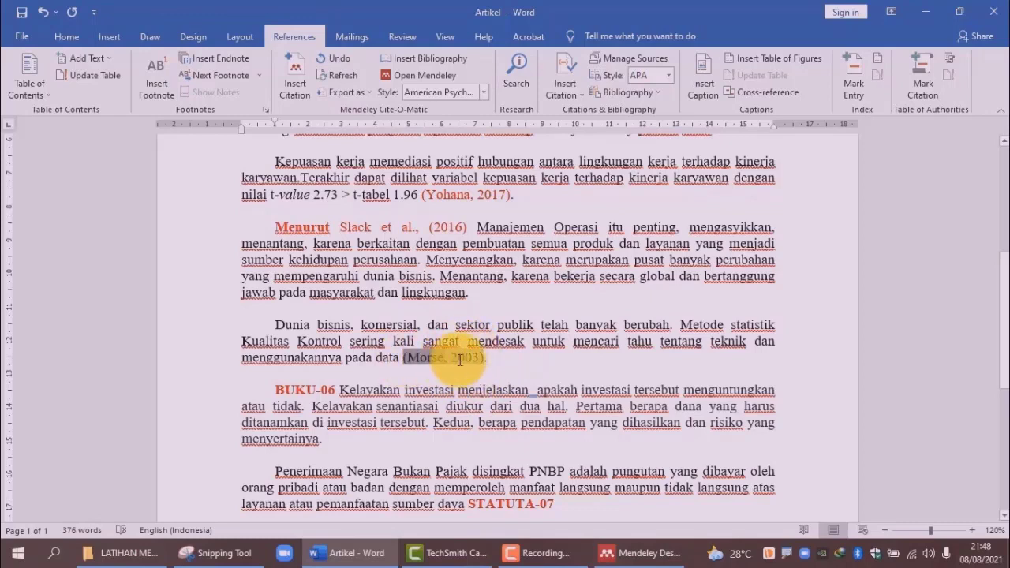
{"action": "left_click", "coordinate": [66, 36]}
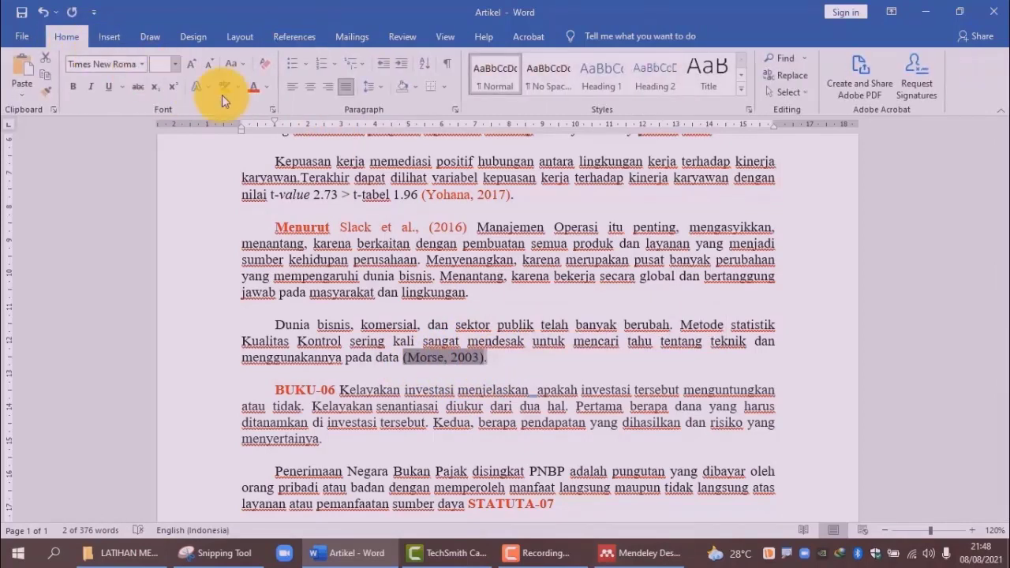
{"action": "left_click", "coordinate": [500, 359]}
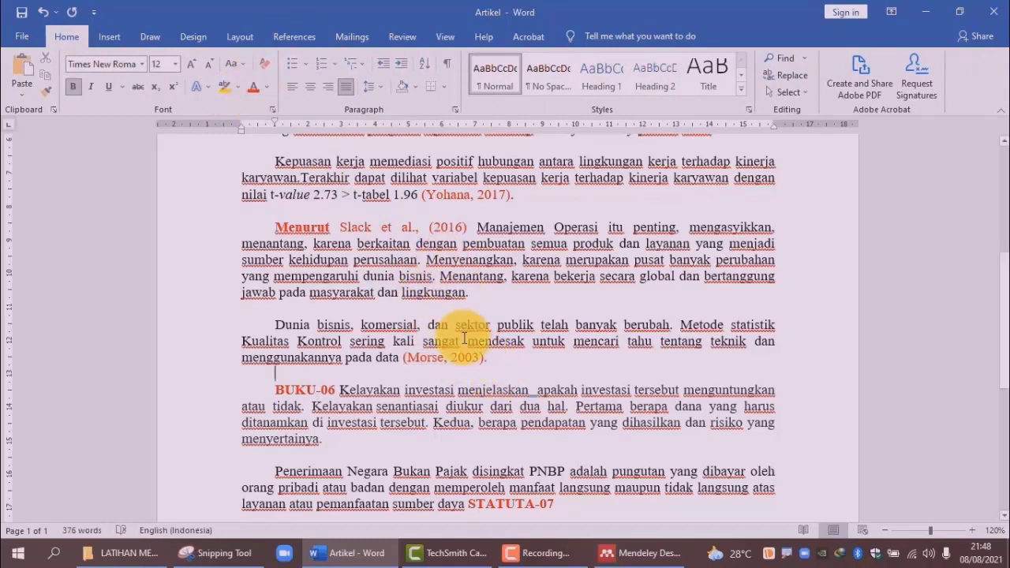
- Place the cursor just before the BUKU-06 placeholder in the next paragraph
{"action": "scroll", "coordinate": [483, 357], "scroll_direction": "down", "scroll_amount": 3}
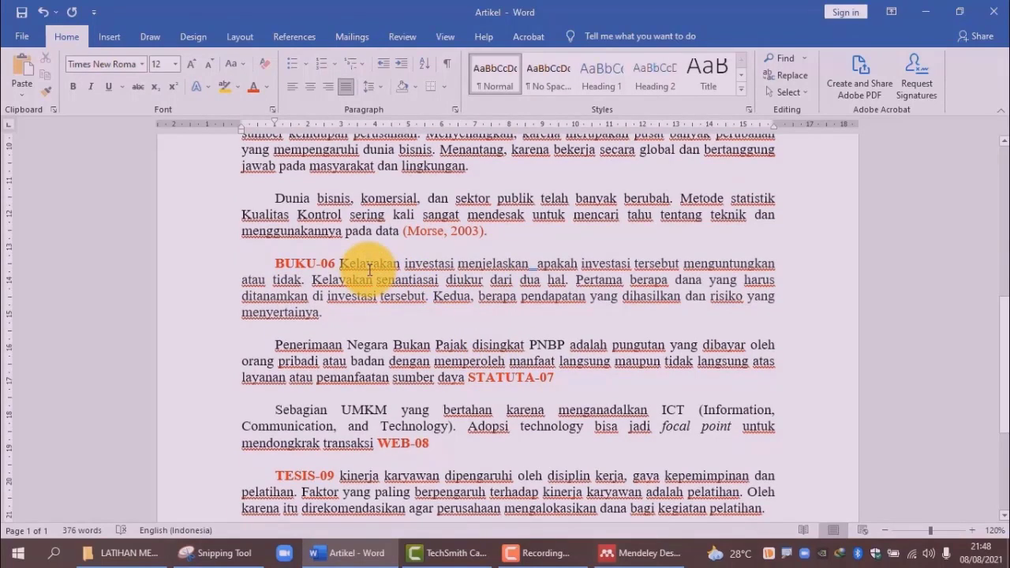
{"action": "left_click", "coordinate": [368, 265]}
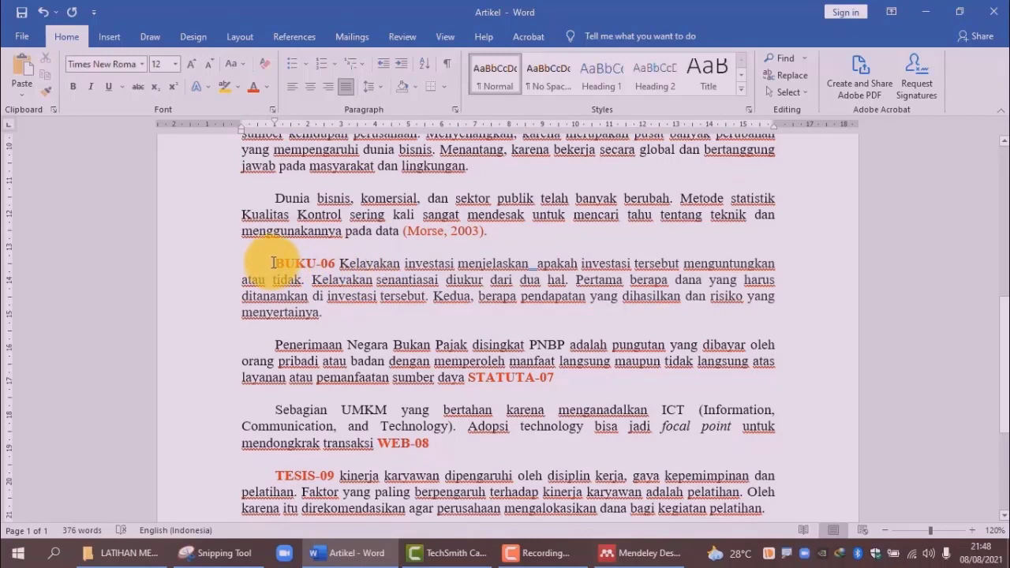
{"action": "left_click", "coordinate": [273, 263]}
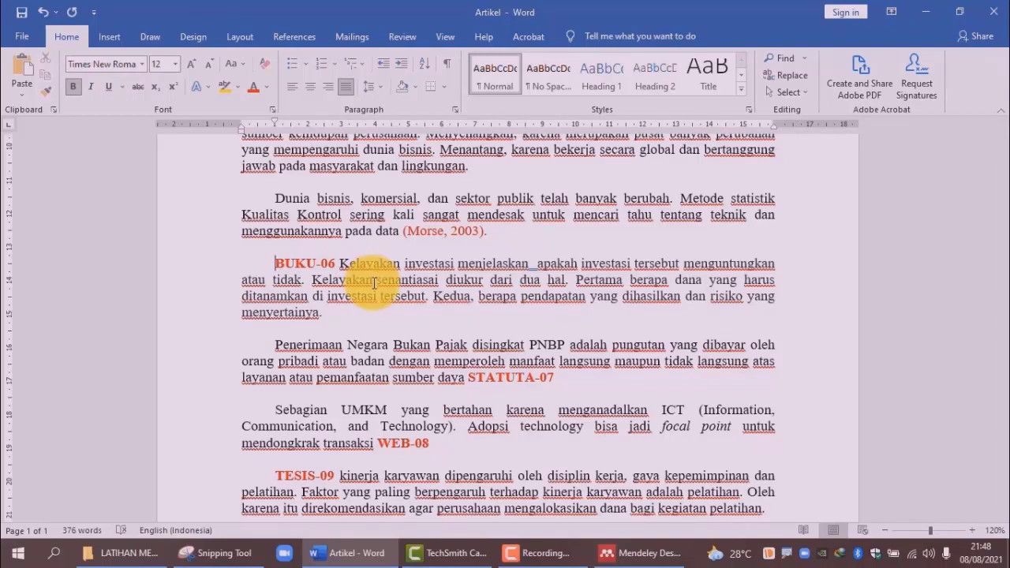
- Open 06 BUKU.pdf from the LATIHAN MENDELEY folder
{"action": "left_click", "coordinate": [126, 551]}
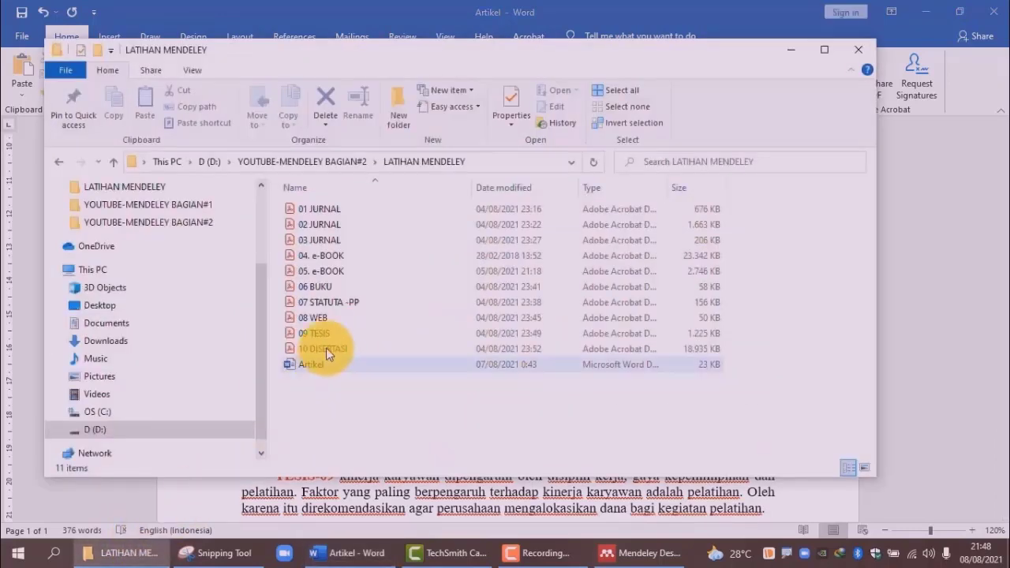
{"action": "double_click", "coordinate": [315, 287]}
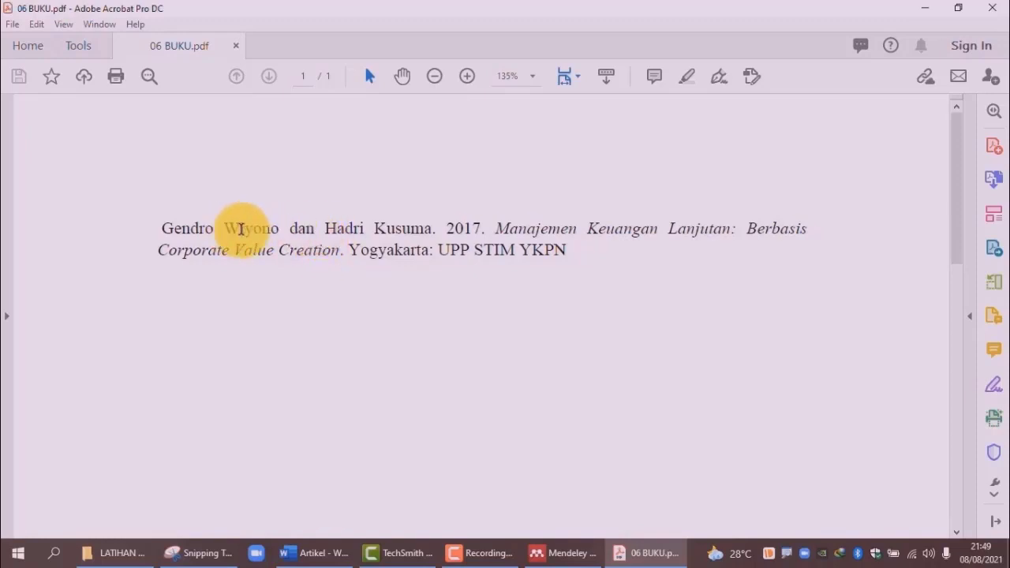
- Check the first author's name and the city Yogyakarta in the 06 BUKU PDF
{"action": "left_click_drag", "start_coordinate": [174, 233], "coordinate": [280, 231]}
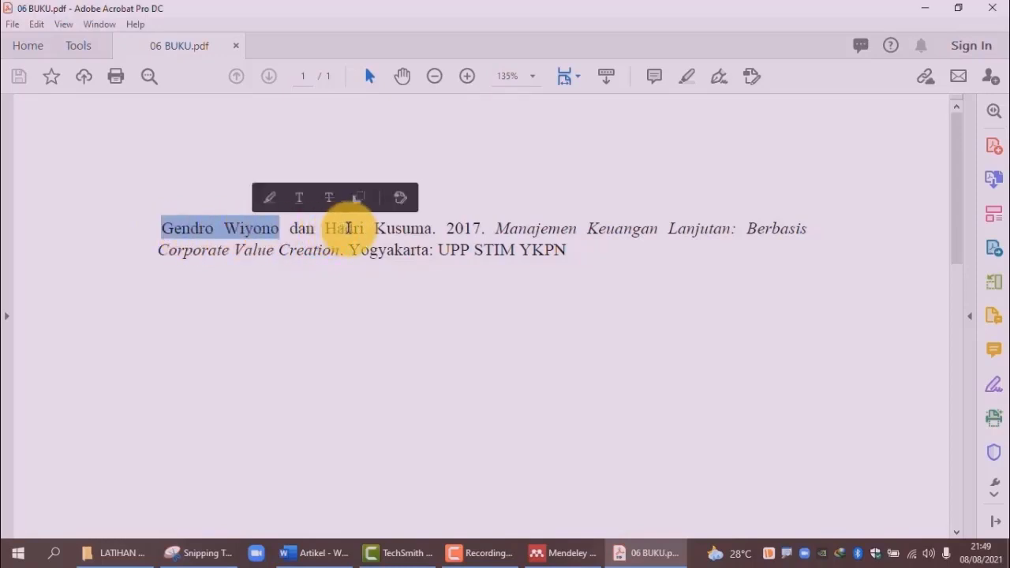
{"action": "left_click", "coordinate": [466, 234]}
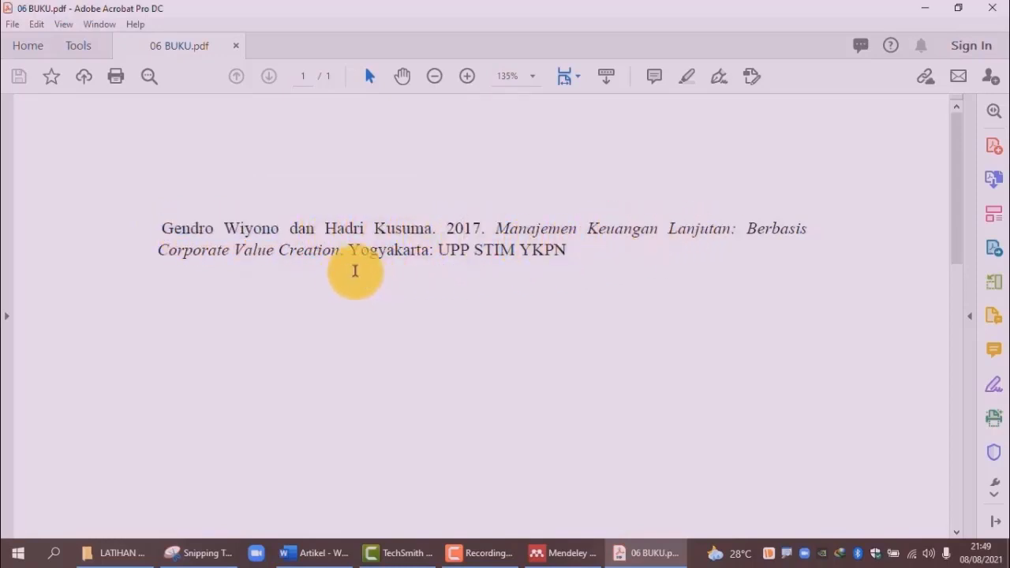
{"action": "left_click_drag", "start_coordinate": [351, 253], "coordinate": [430, 251]}
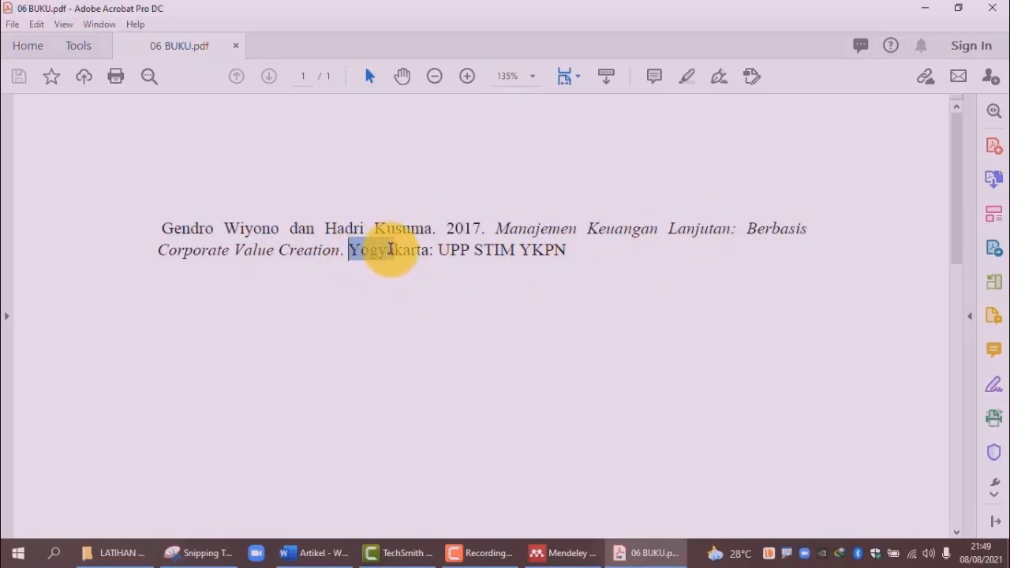
{"action": "left_click", "coordinate": [451, 254]}
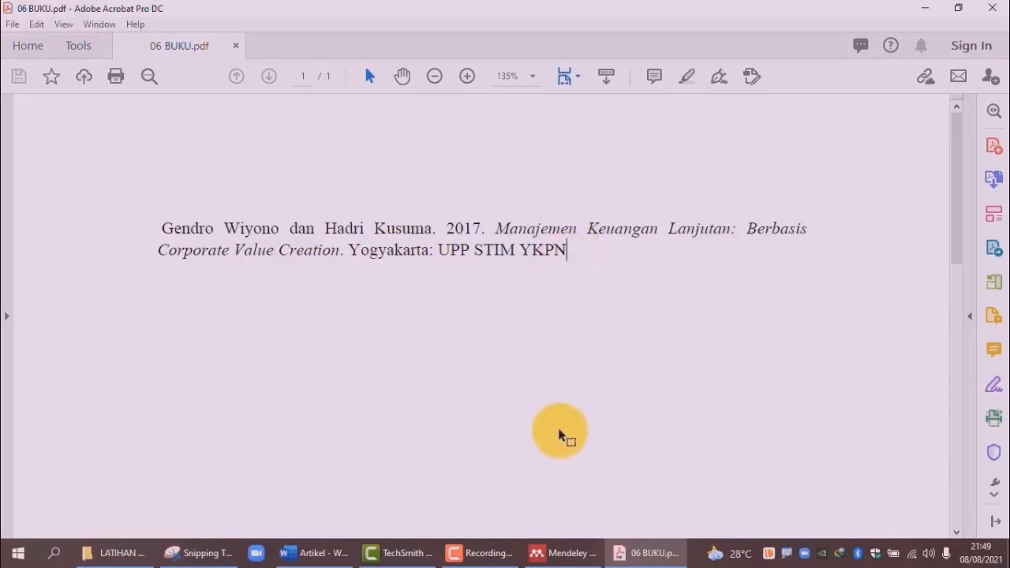
{"action": "left_click", "coordinate": [565, 550]}
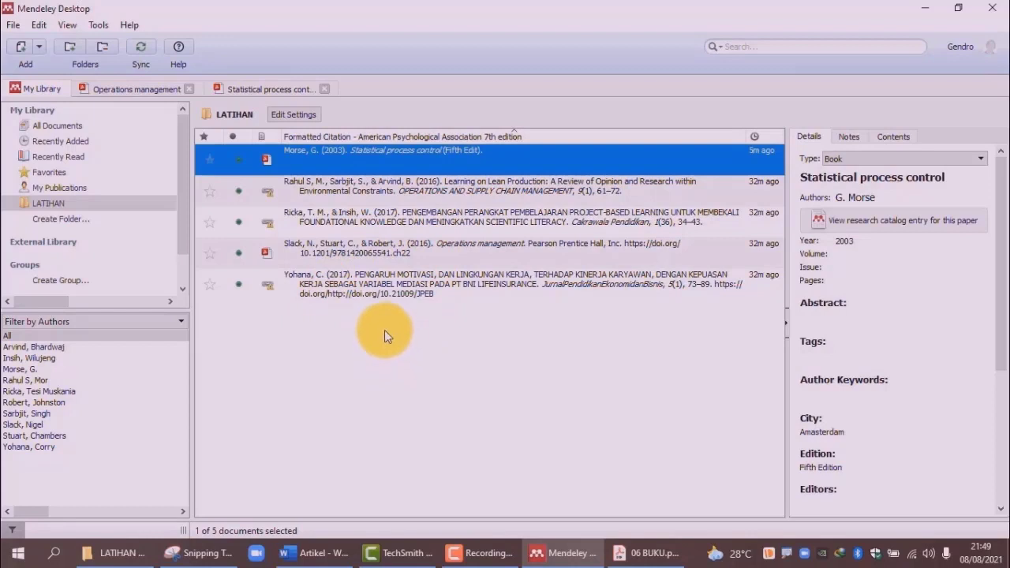
- Import 06 BUKU.pdf into the LATIHAN collection as the Wiyono dan Kusuma 2017 entry
{"action": "right_click", "coordinate": [382, 360]}
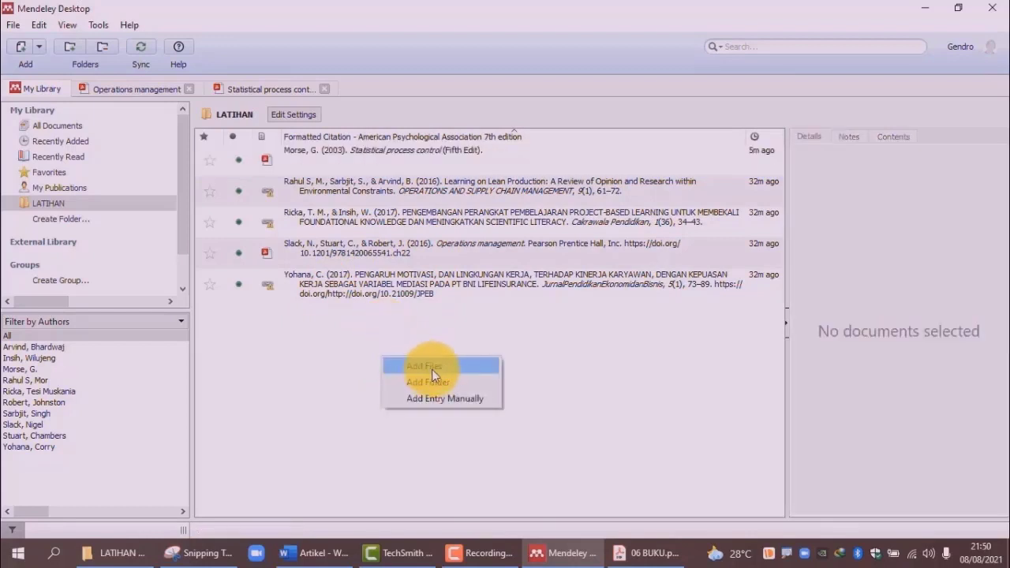
{"action": "left_click", "coordinate": [332, 336]}
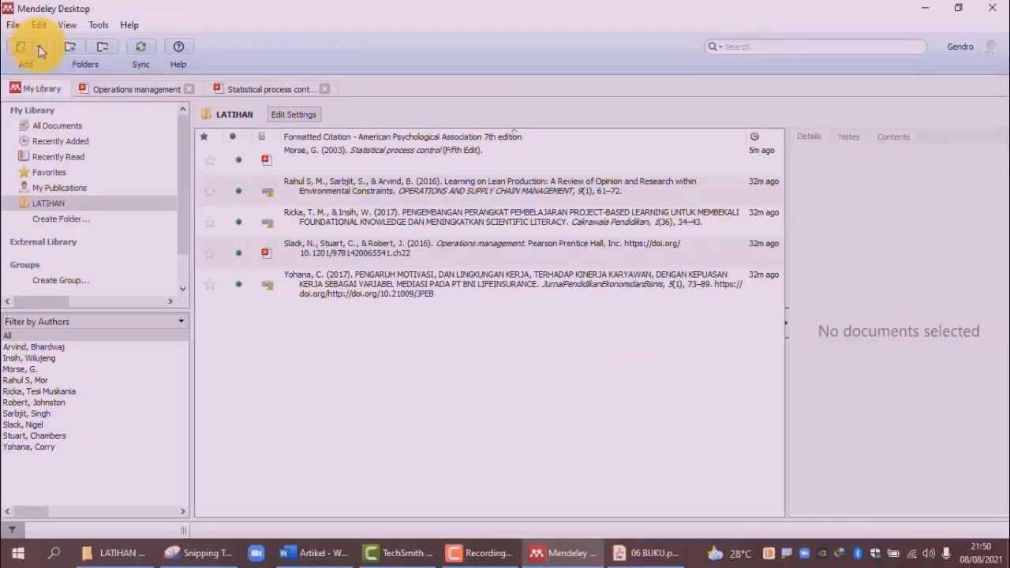
{"action": "left_click", "coordinate": [40, 51]}
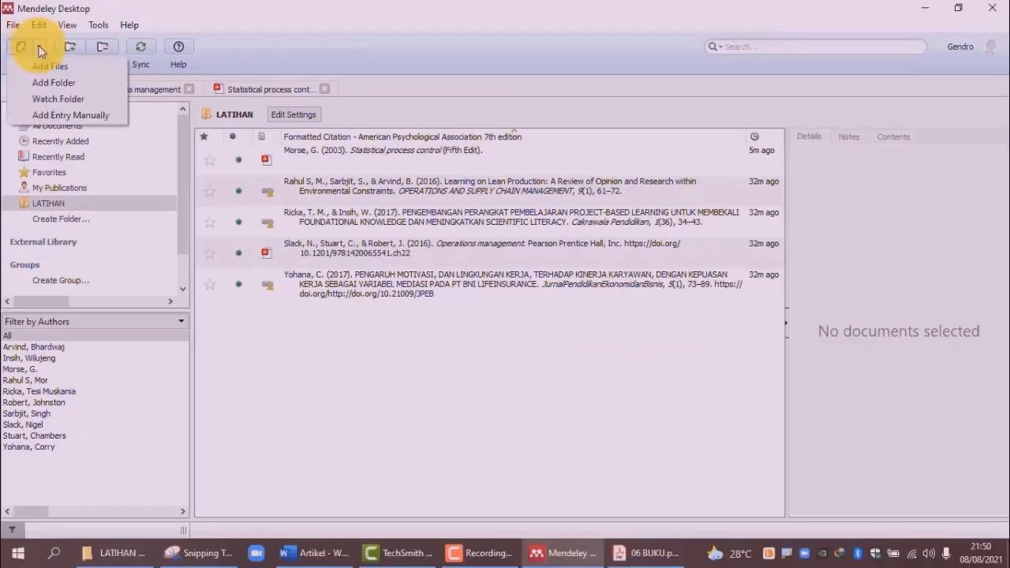
{"action": "left_click", "coordinate": [52, 69]}
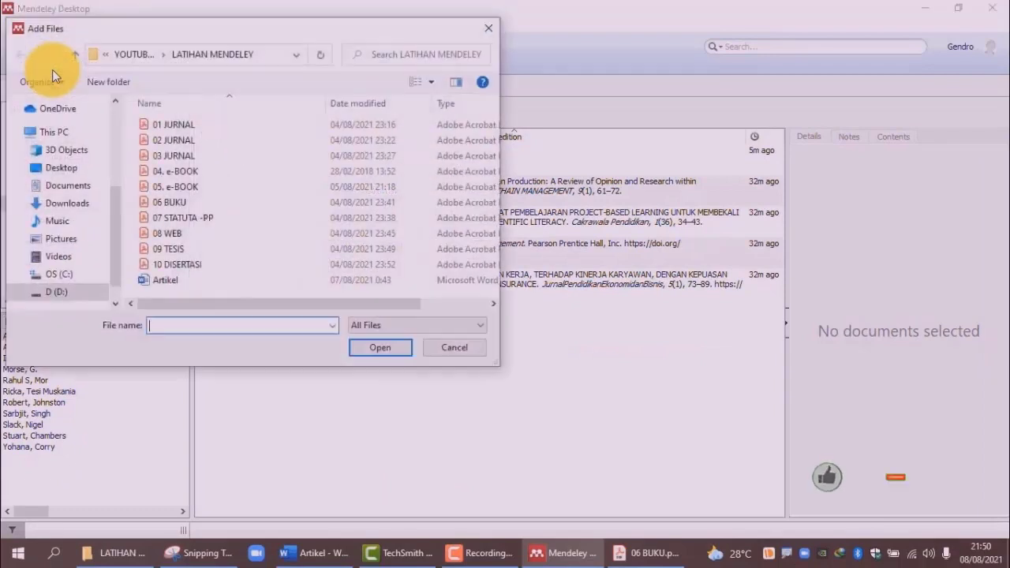
{"action": "left_click", "coordinate": [181, 203]}
{"action": "left_click", "coordinate": [385, 347]}
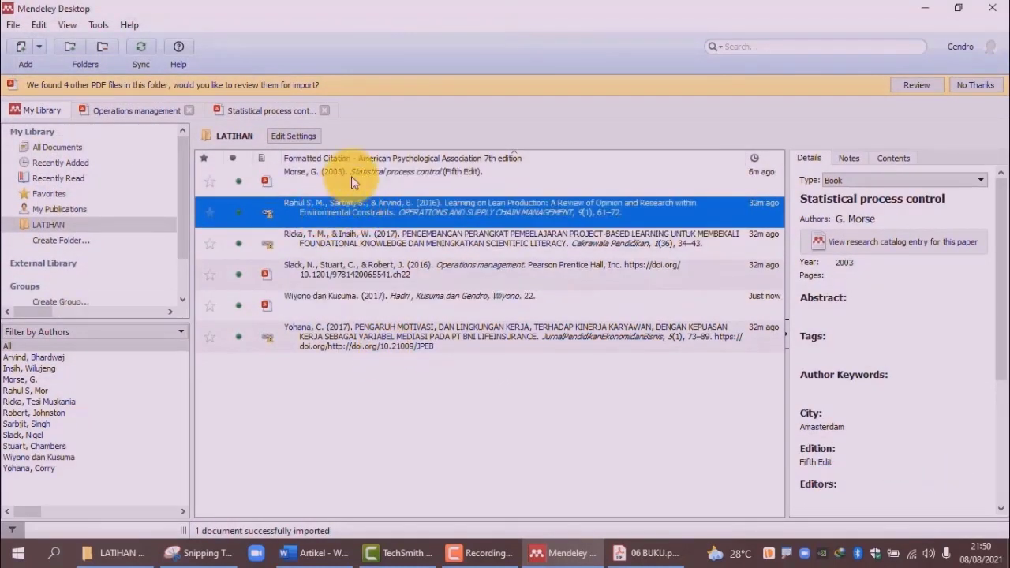
- Set the new 06 BUKU entry's type to Book and open its PDF
{"action": "left_click", "coordinate": [372, 303]}
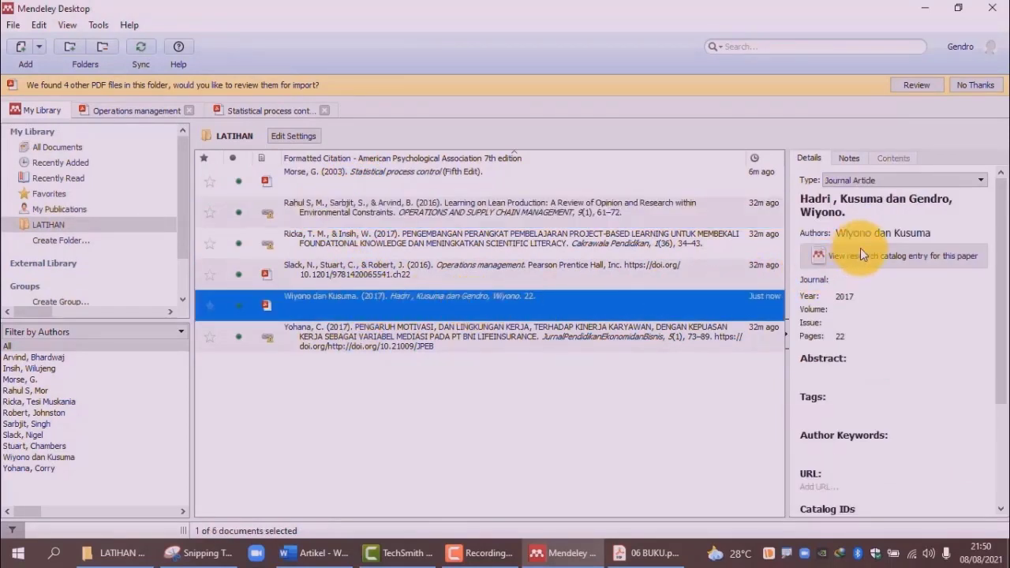
{"action": "left_click", "coordinate": [984, 183]}
{"action": "left_click", "coordinate": [848, 192]}
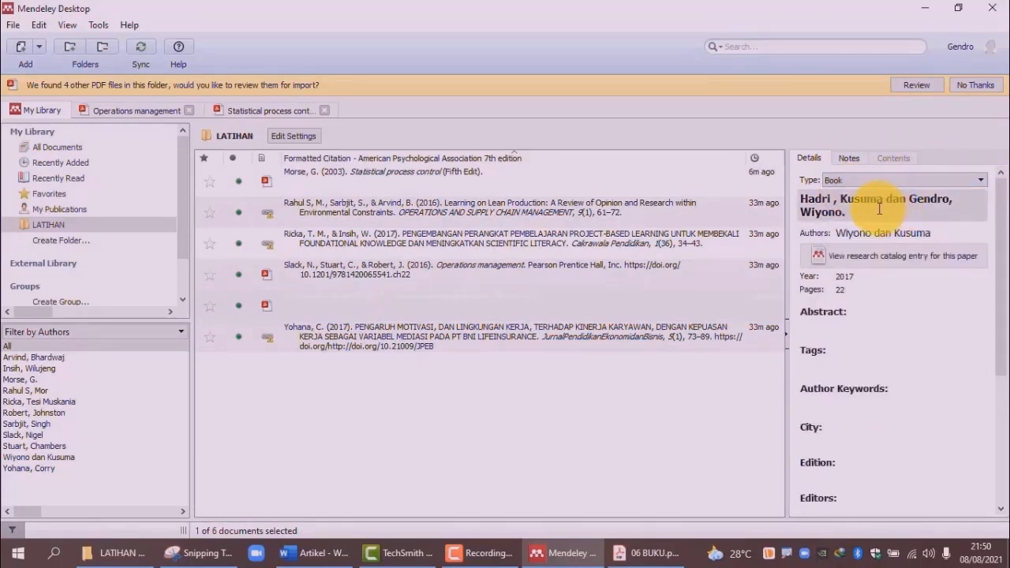
{"action": "left_click", "coordinate": [877, 206]}
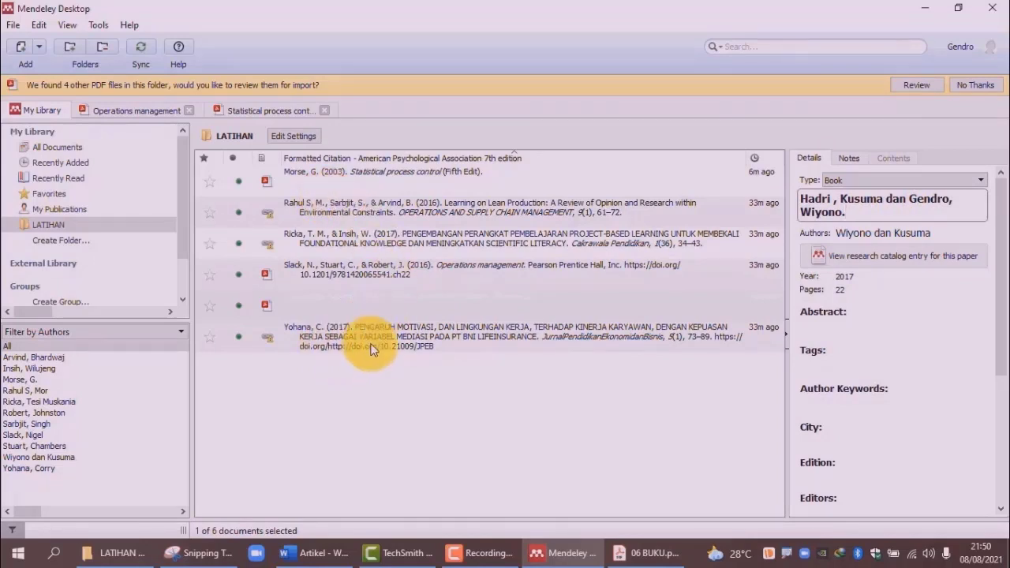
{"action": "double_click", "coordinate": [289, 306]}
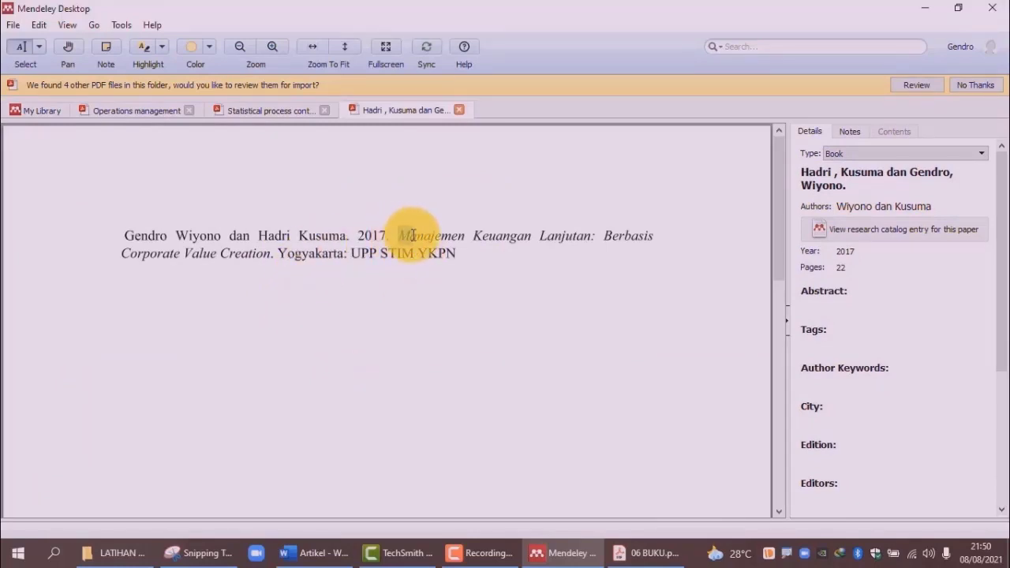
- Copy the full book title from the PDF and paste it over the wrong Title
{"action": "left_click_drag", "start_coordinate": [398, 236], "coordinate": [278, 271]}
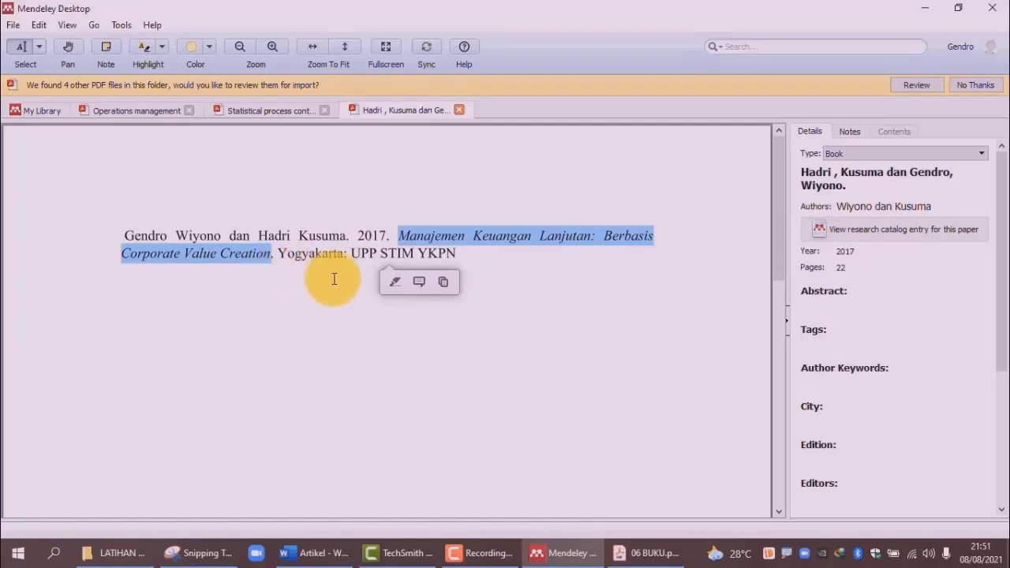
{"action": "left_click", "coordinate": [444, 286]}
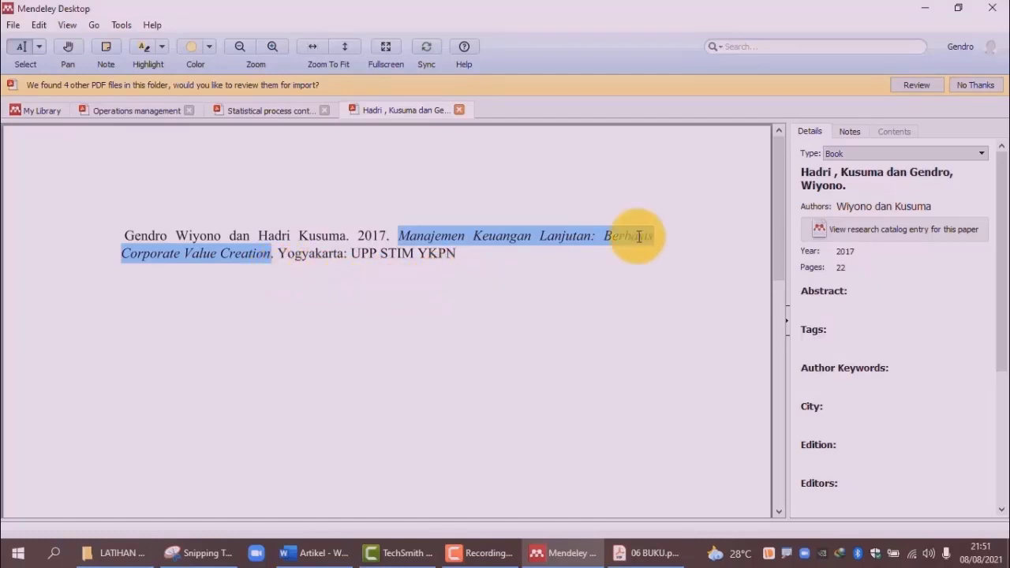
{"action": "left_click", "coordinate": [805, 175]}
{"action": "double_click", "coordinate": [810, 175]}
{"action": "left_click_drag", "start_coordinate": [809, 175], "coordinate": [879, 193]}
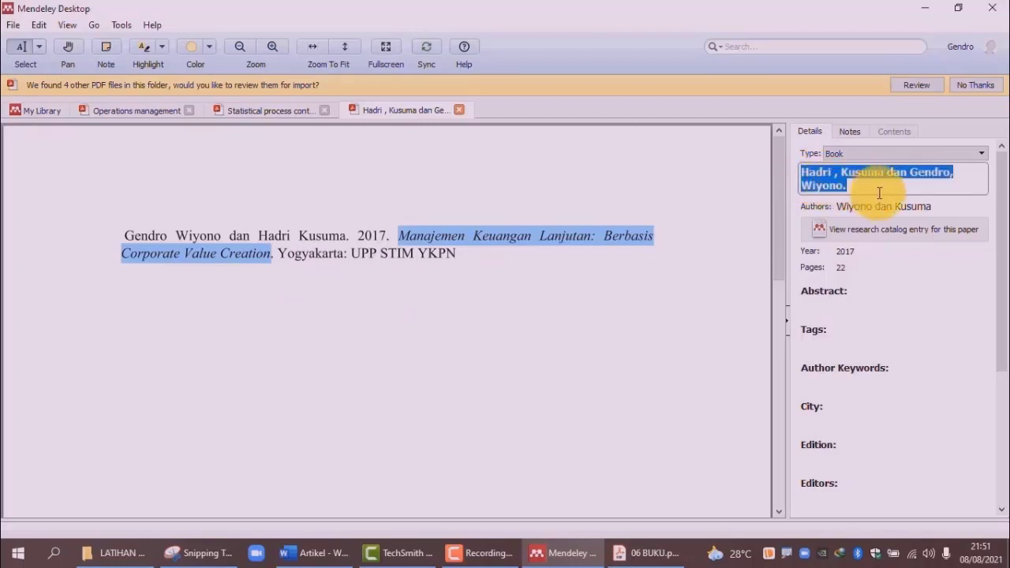
{"action": "key", "text": "ctrl+v"}
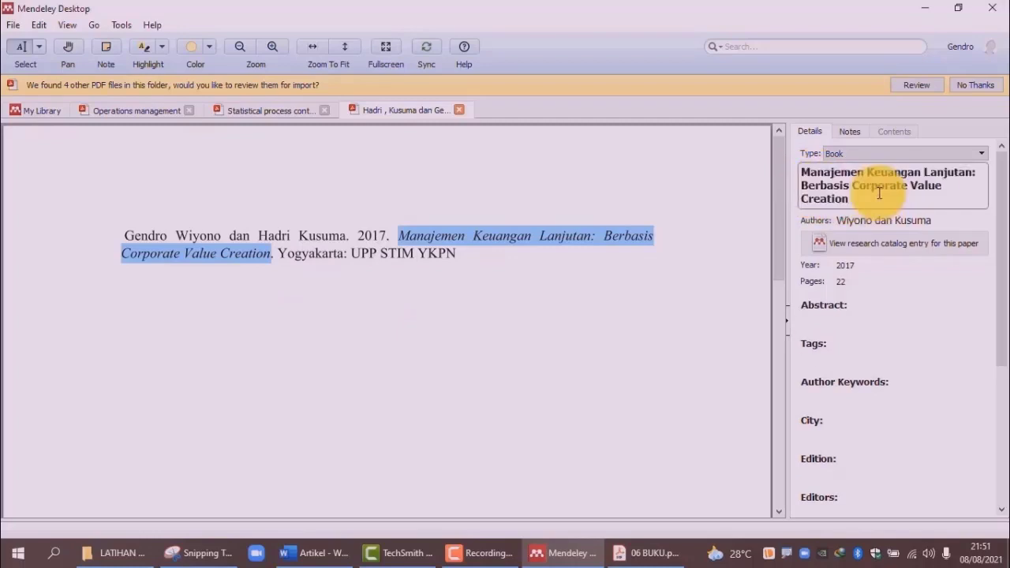
- Split the authors into two separate entries, Wiyono and Kusuma, removing the stray 'dan'
{"action": "left_click", "coordinate": [877, 221]}
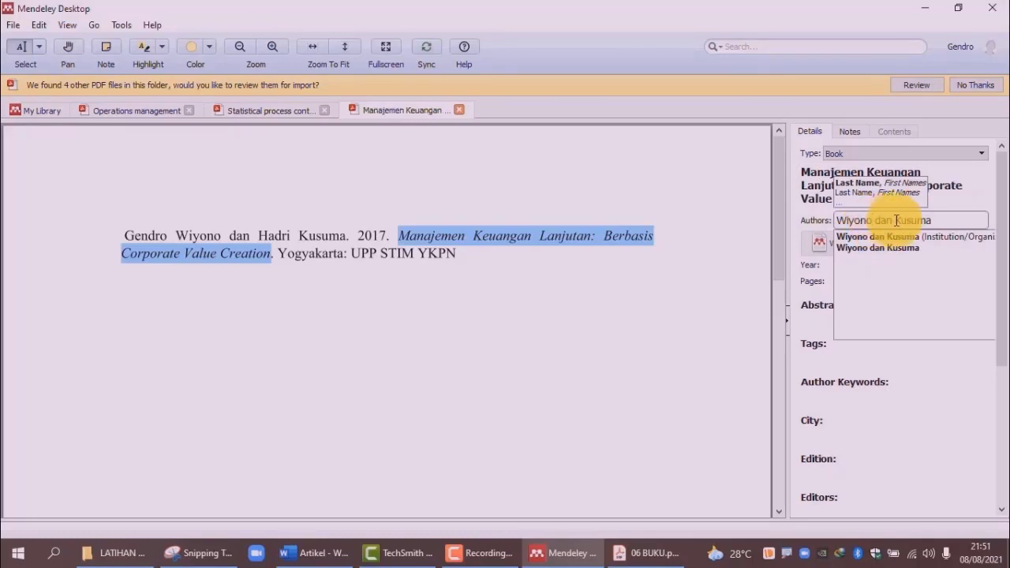
{"action": "key", "text": "Return"}
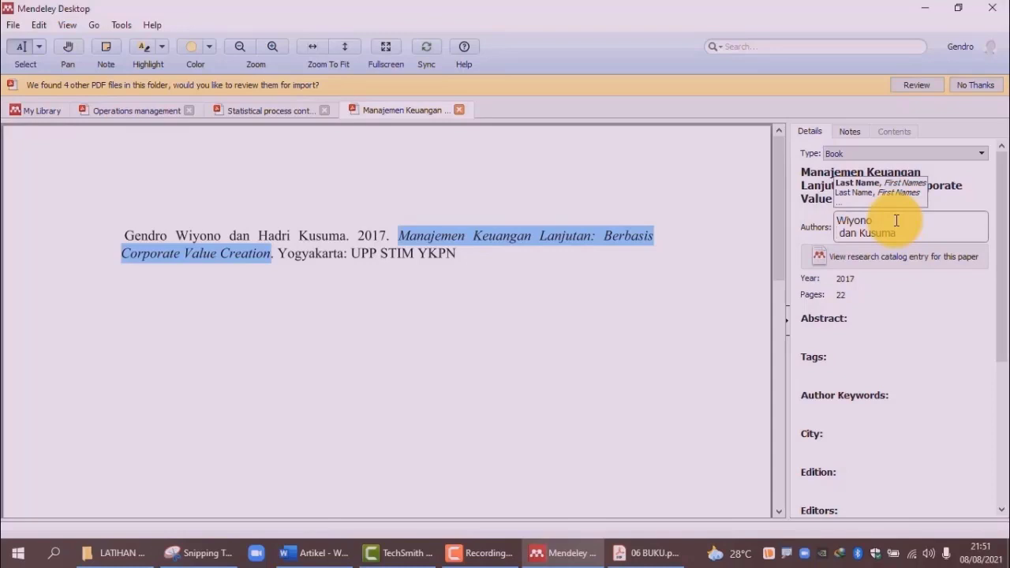
{"action": "key", "text": "Delete"}
{"action": "key", "text": "Delete"}
{"action": "key", "text": "Delete"}
{"action": "left_click", "coordinate": [915, 261]}
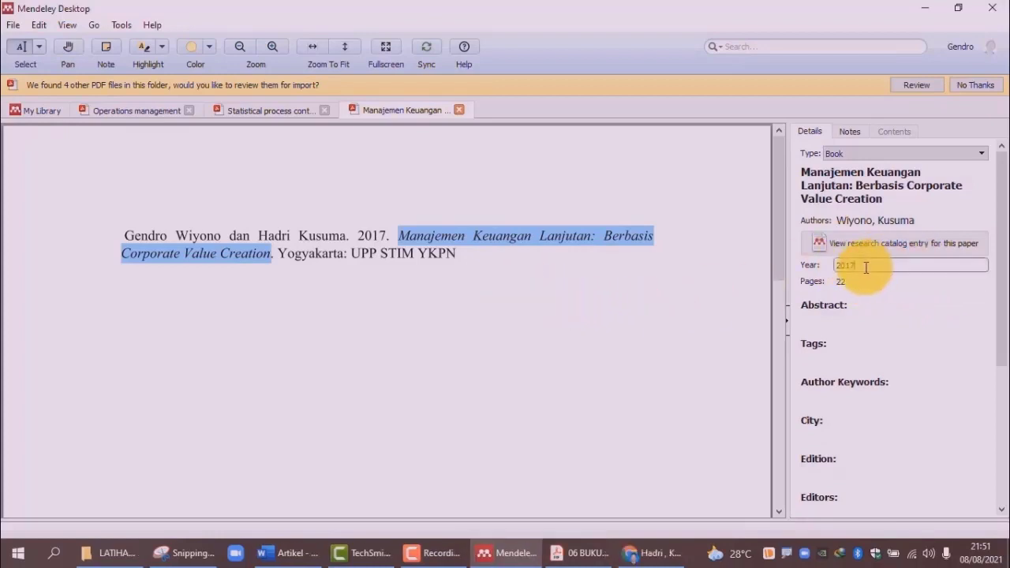
- Clear the page count, and set city to Yogyakarta and edition to Pertama
{"action": "left_click", "coordinate": [840, 281]}
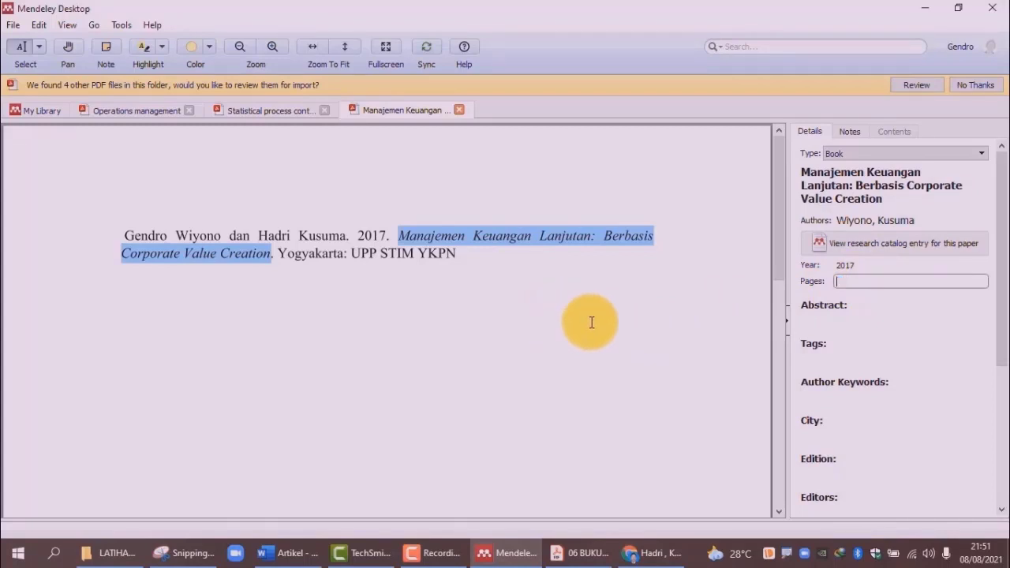
{"action": "left_click", "coordinate": [821, 359]}
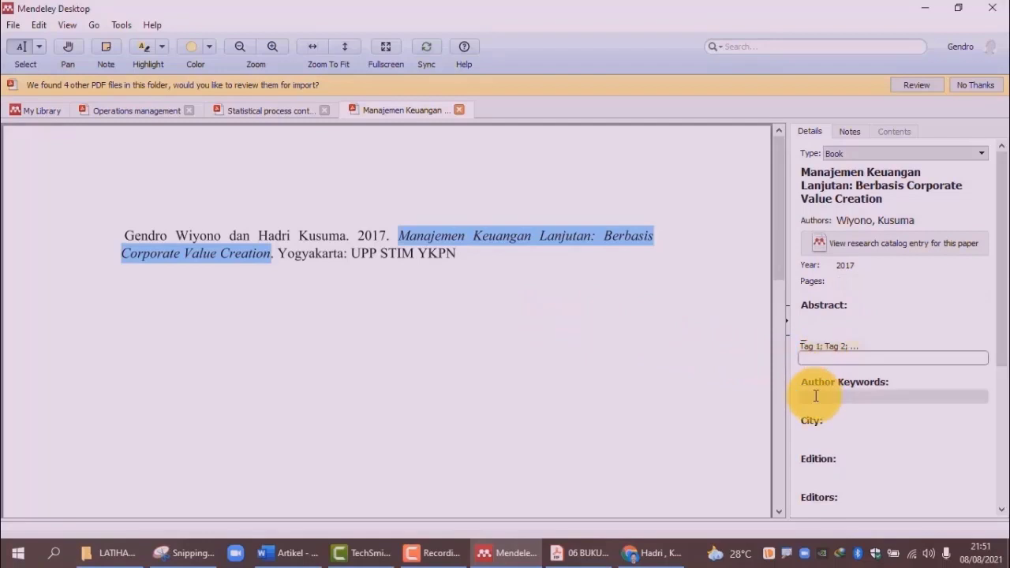
{"action": "left_click", "coordinate": [817, 396]}
{"action": "left_click", "coordinate": [824, 438]}
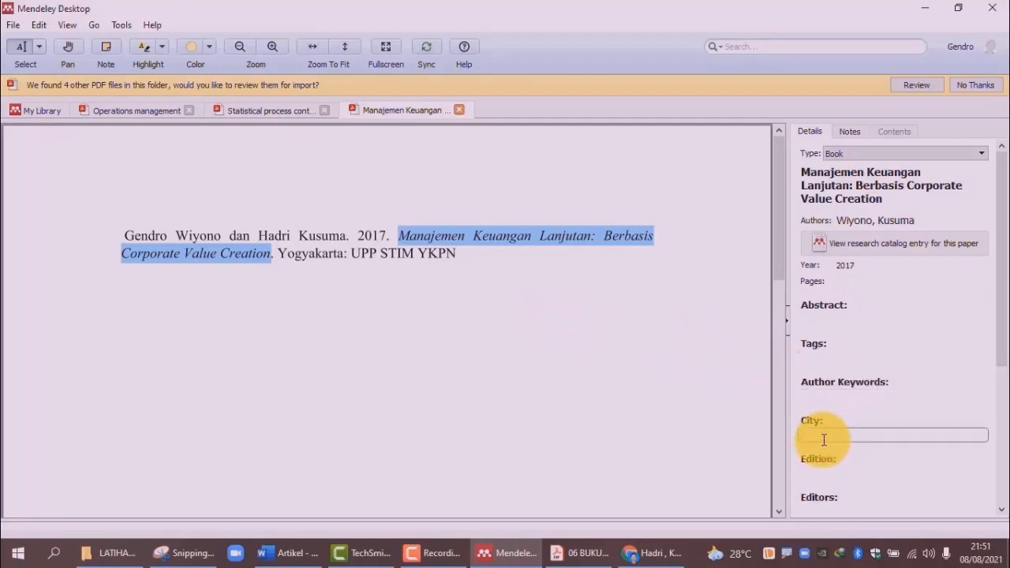
{"action": "type", "text": "Yogyakarta"}
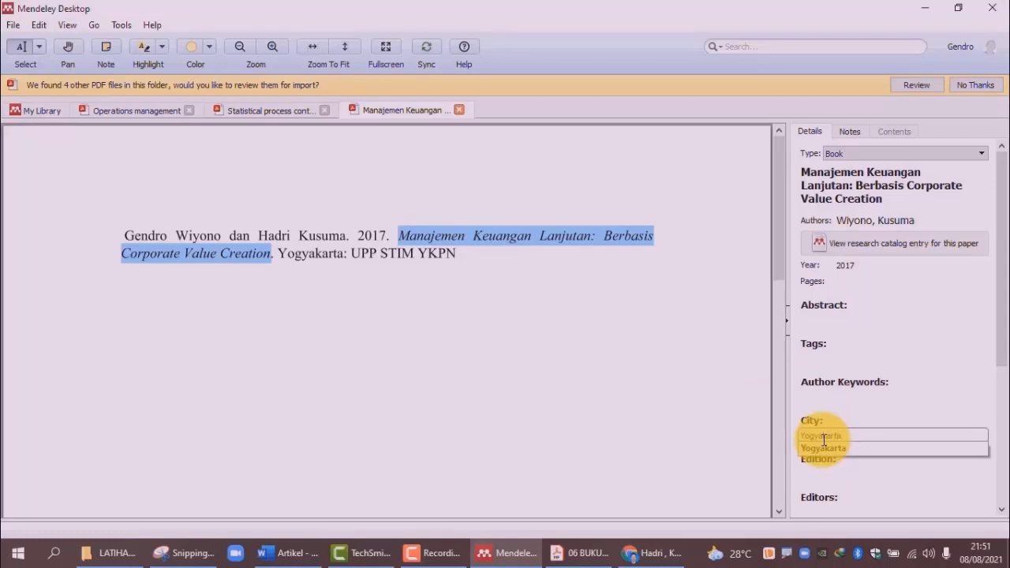
{"action": "left_click", "coordinate": [696, 332]}
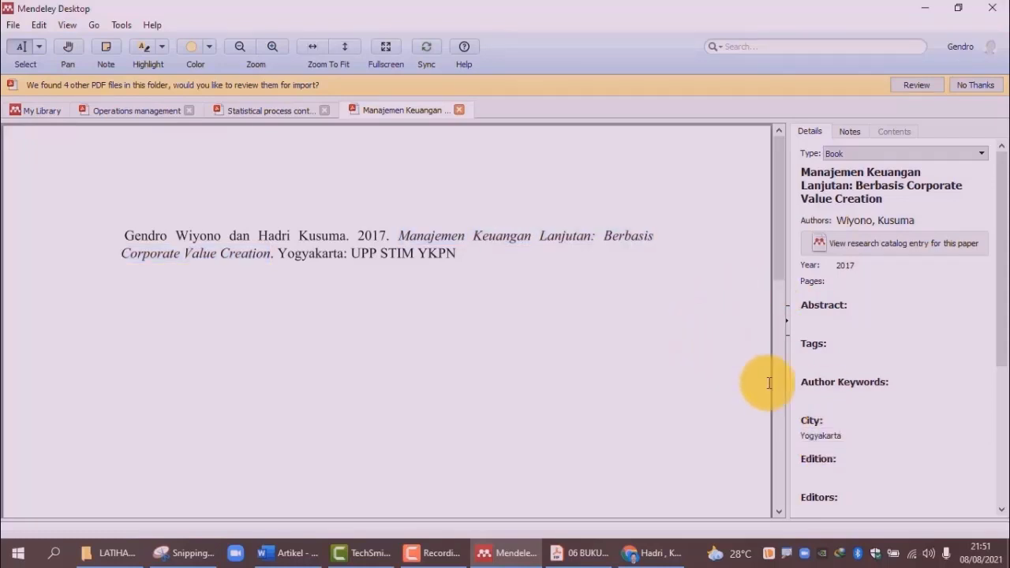
{"action": "left_click", "coordinate": [848, 466]}
{"action": "type", "text": "P"}
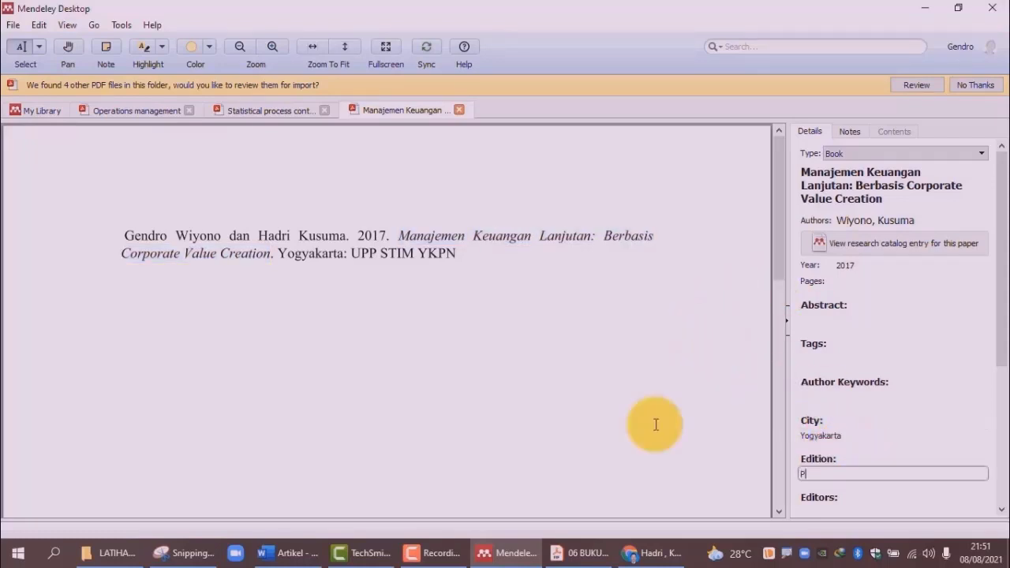
{"action": "type", "text": "ertama"}
{"action": "scroll", "coordinate": [715, 410], "scroll_direction": "down", "scroll_amount": 2}
{"action": "scroll", "coordinate": [841, 442], "scroll_direction": "down", "scroll_amount": 2}
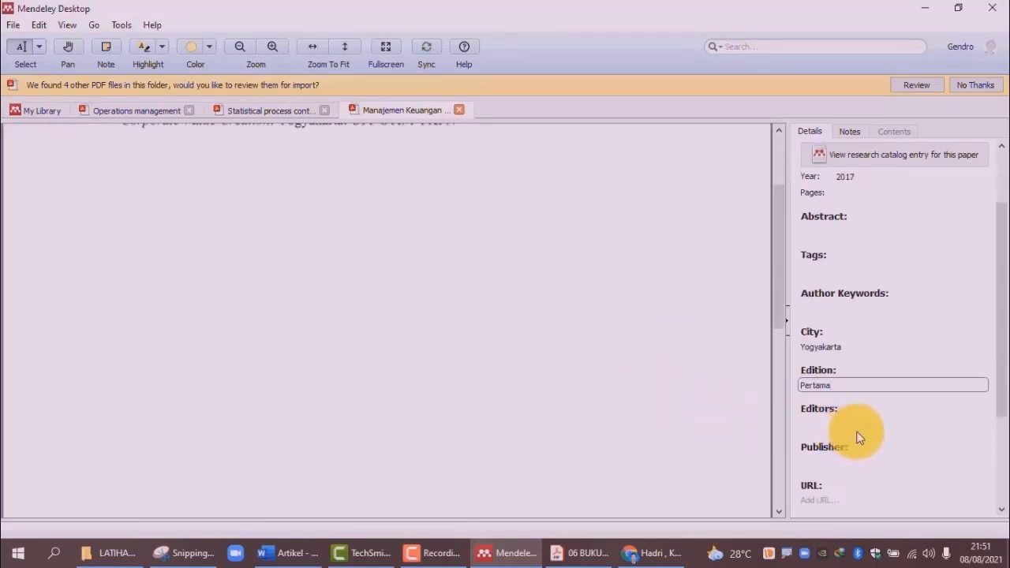
{"action": "scroll", "coordinate": [852, 437], "scroll_direction": "down", "scroll_amount": 1}
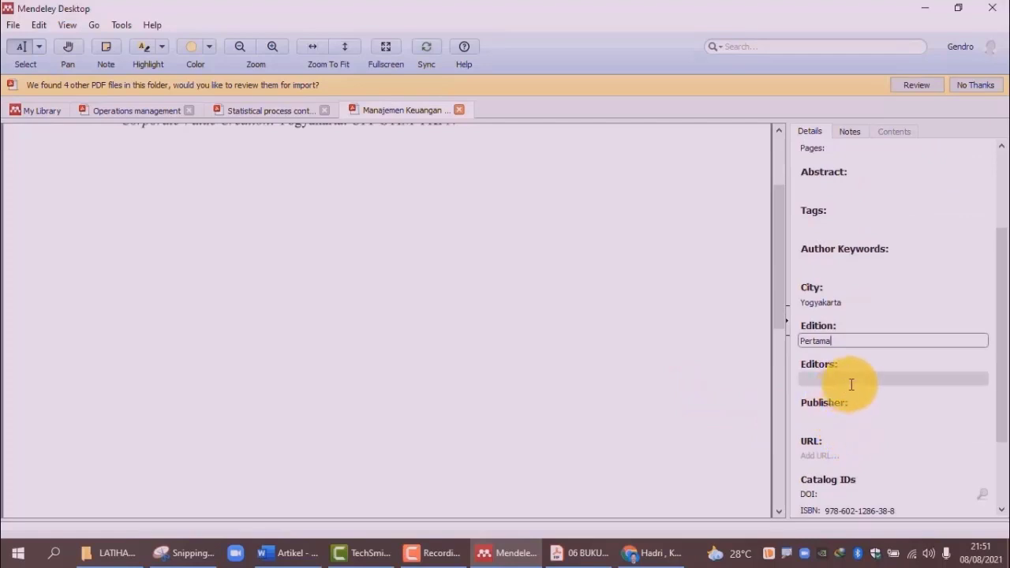
{"action": "left_click", "coordinate": [847, 382]}
- Copy UPP STIM YKPN from the PDF into the Publisher field, then return to Word's Artikel
{"action": "left_click", "coordinate": [835, 415]}
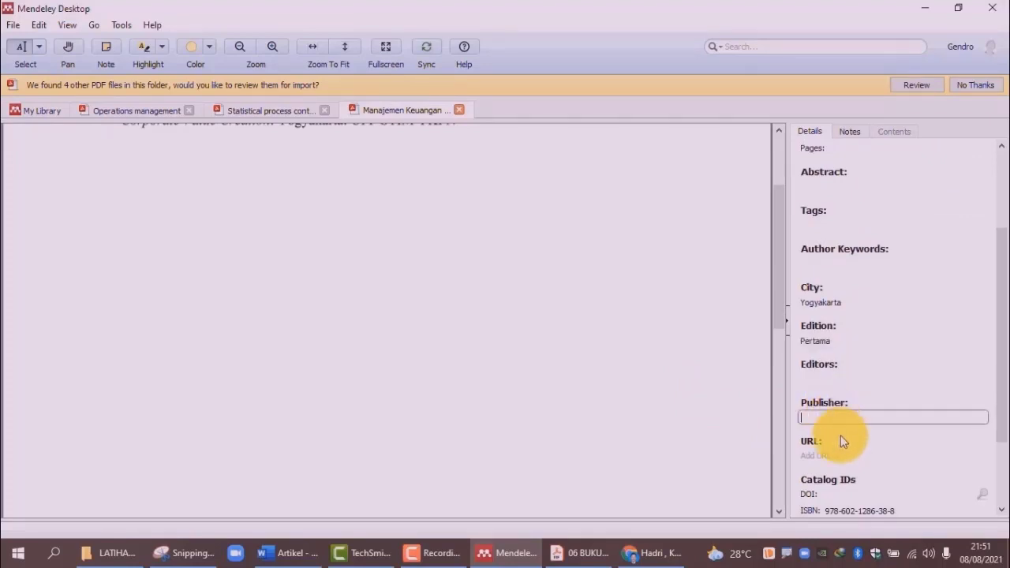
{"action": "scroll", "coordinate": [600, 300], "scroll_direction": "up", "scroll_amount": 2}
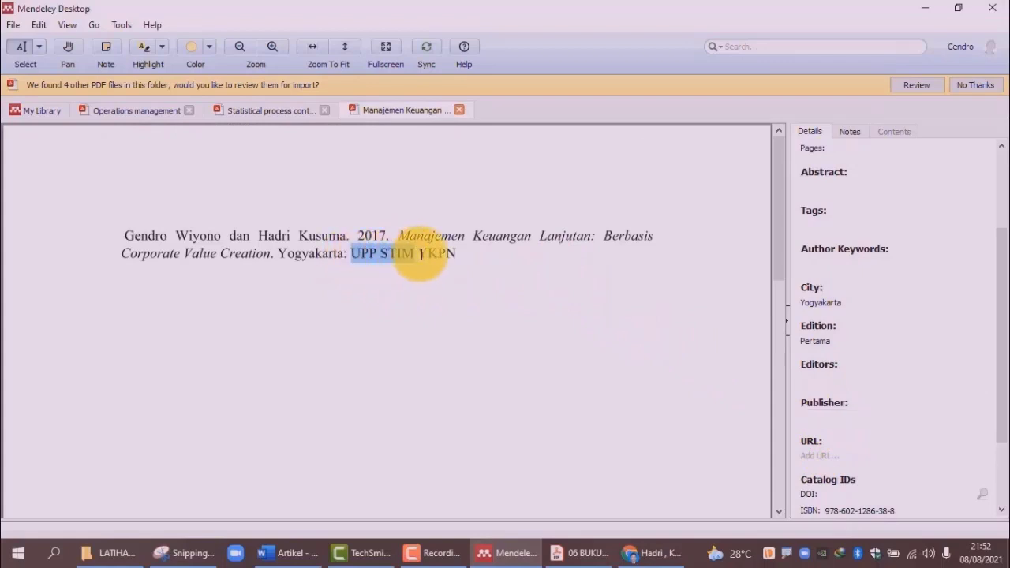
{"action": "left_click_drag", "start_coordinate": [352, 255], "coordinate": [456, 254]}
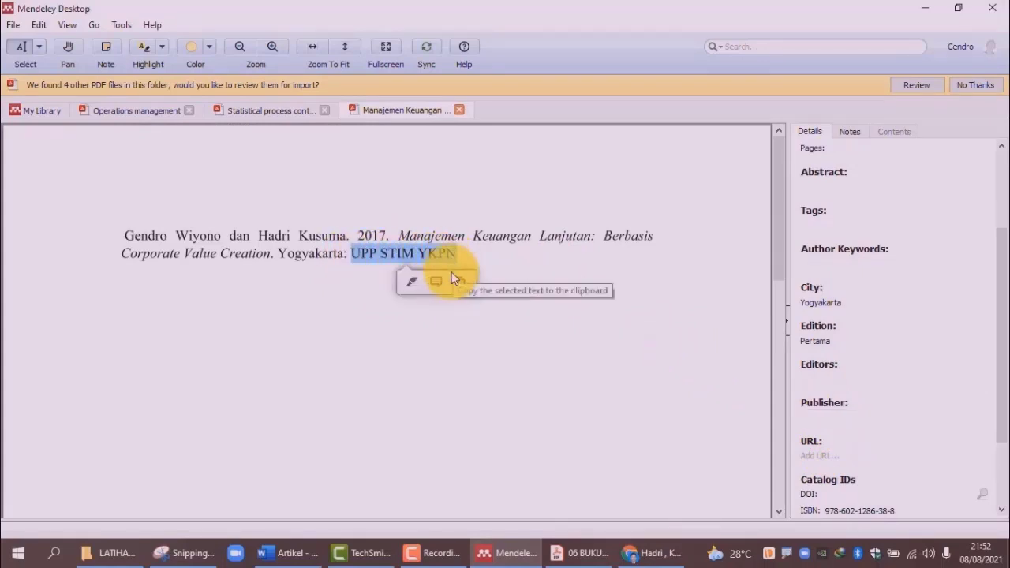
{"action": "left_click", "coordinate": [461, 280]}
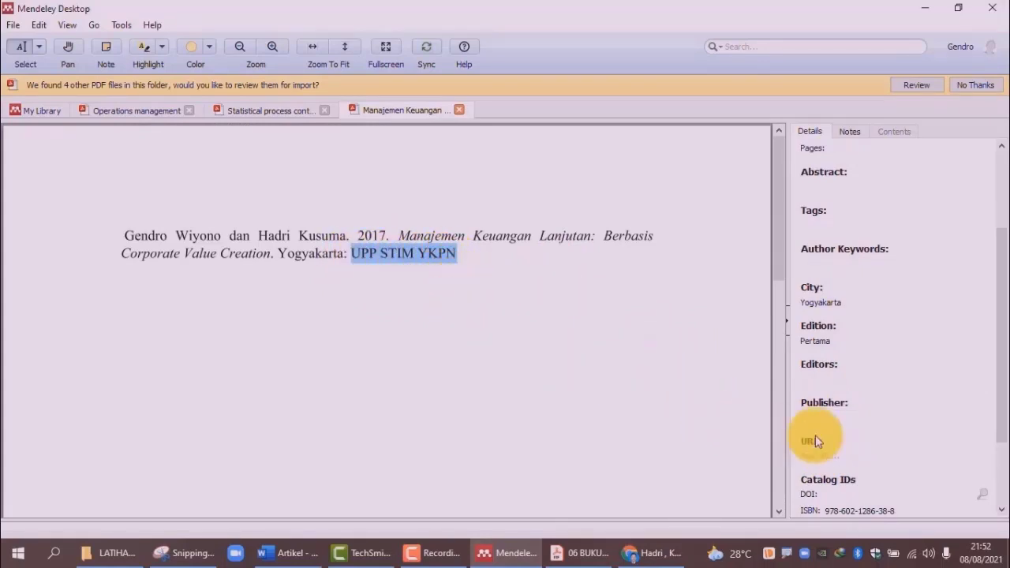
{"action": "left_click", "coordinate": [823, 419]}
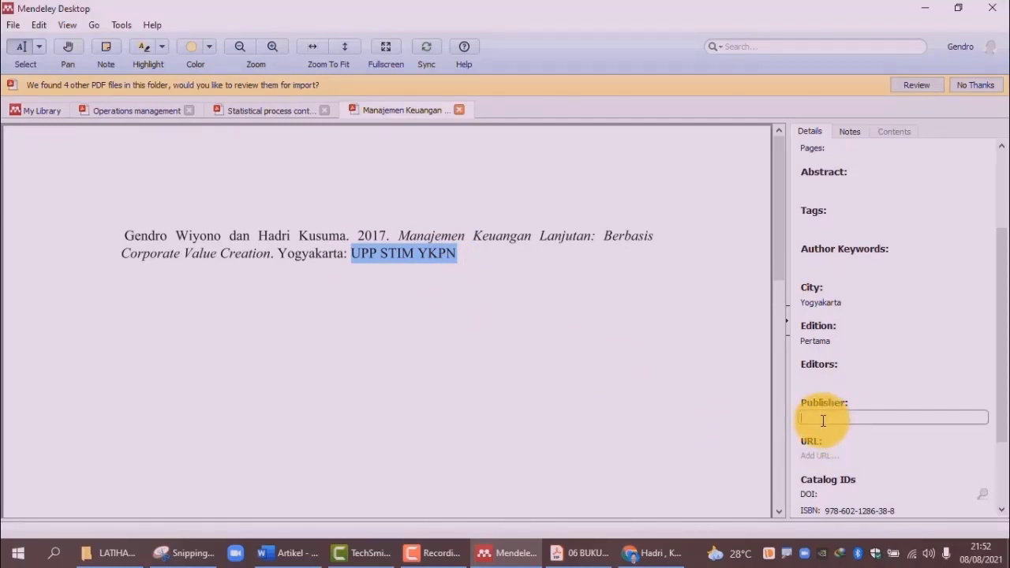
{"action": "key", "text": "ctrl+v"}
{"action": "left_click", "coordinate": [813, 430]}
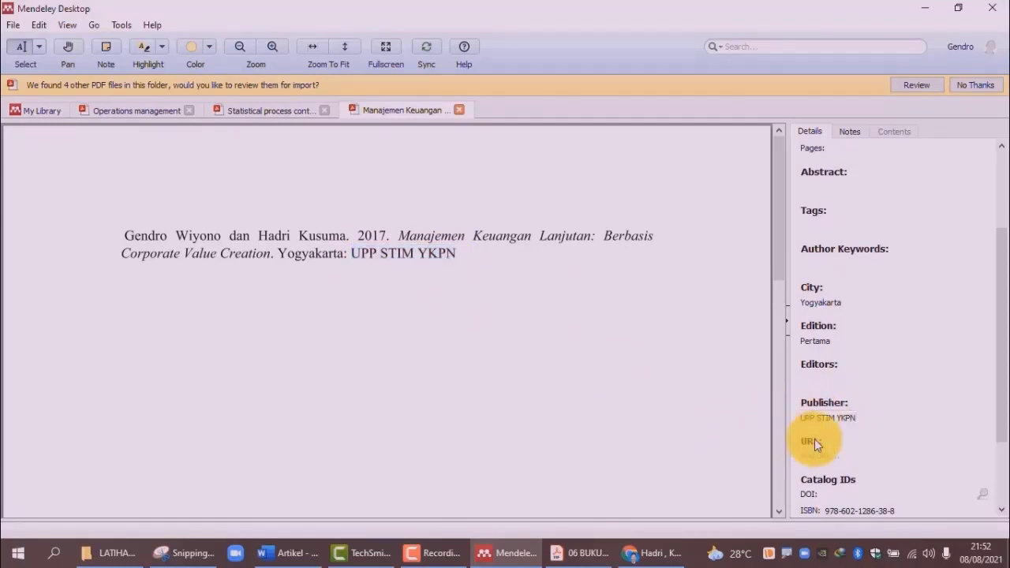
{"action": "scroll", "coordinate": [813, 439], "scroll_direction": "down", "scroll_amount": 3}
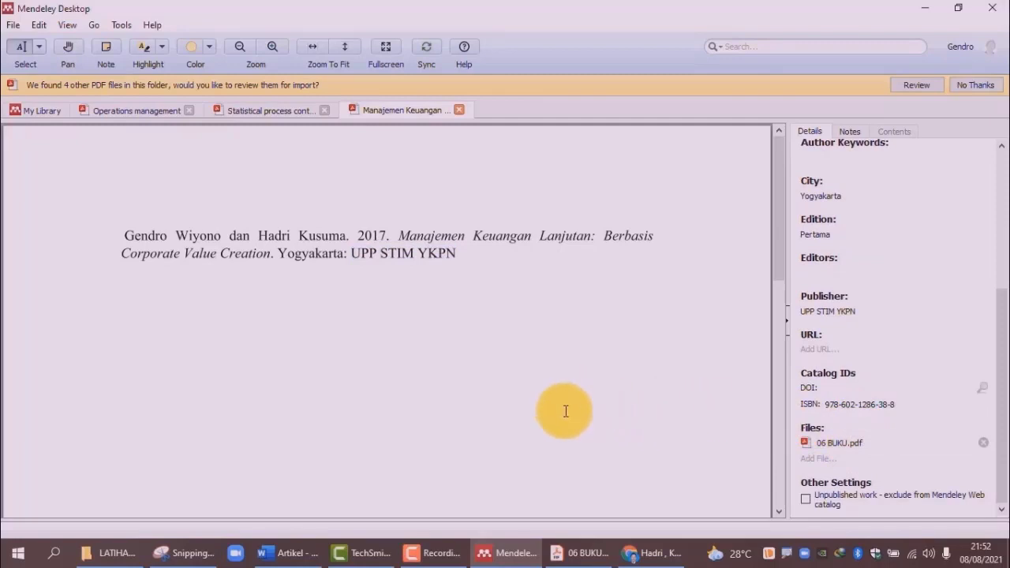
{"action": "left_click", "coordinate": [322, 558]}
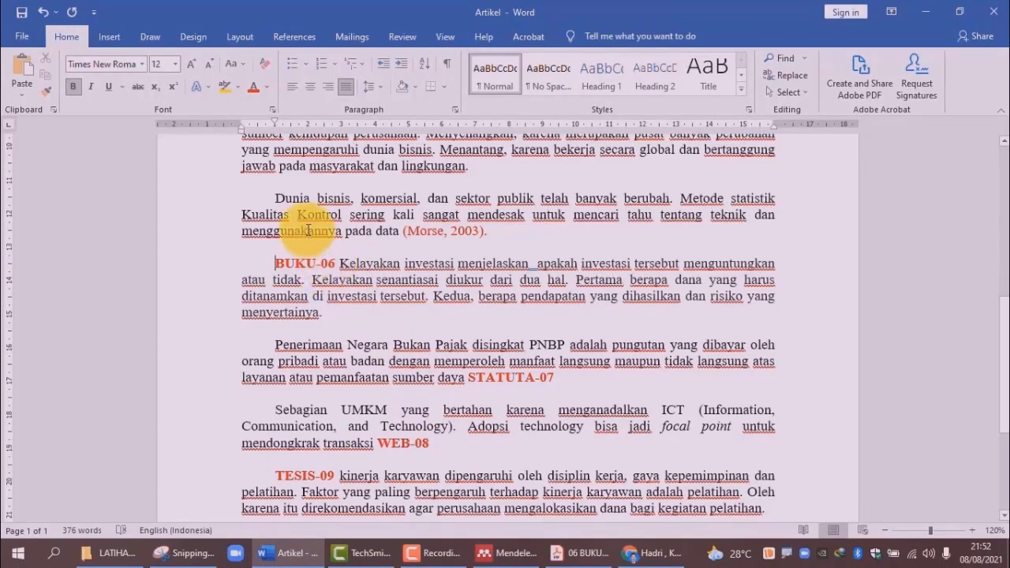
- Insert the Mendeley citation (Wiyono & Kusuma, 2017) in place of the BUKU-06 placeholder
{"action": "left_click", "coordinate": [304, 36]}
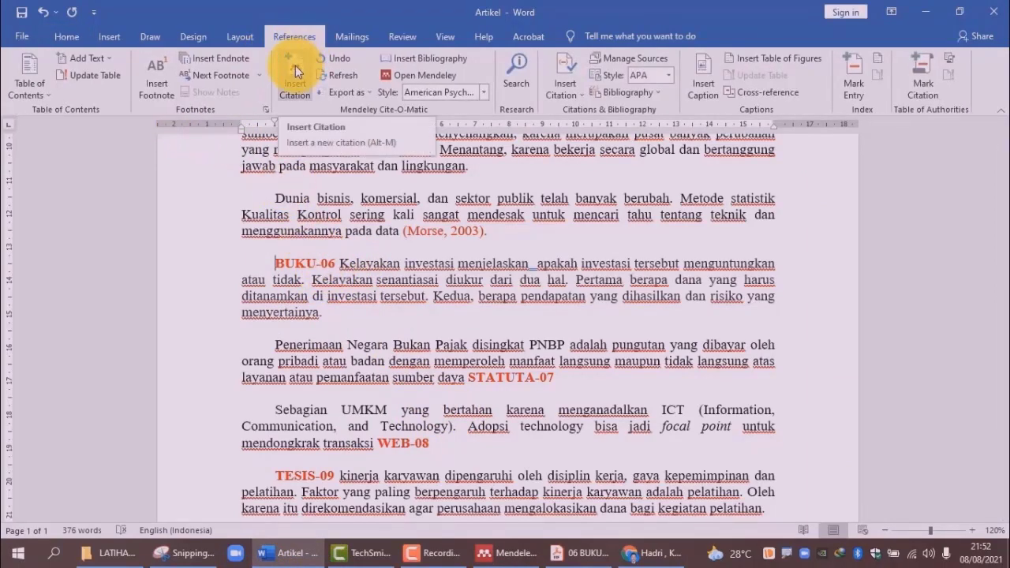
{"action": "left_click", "coordinate": [295, 65]}
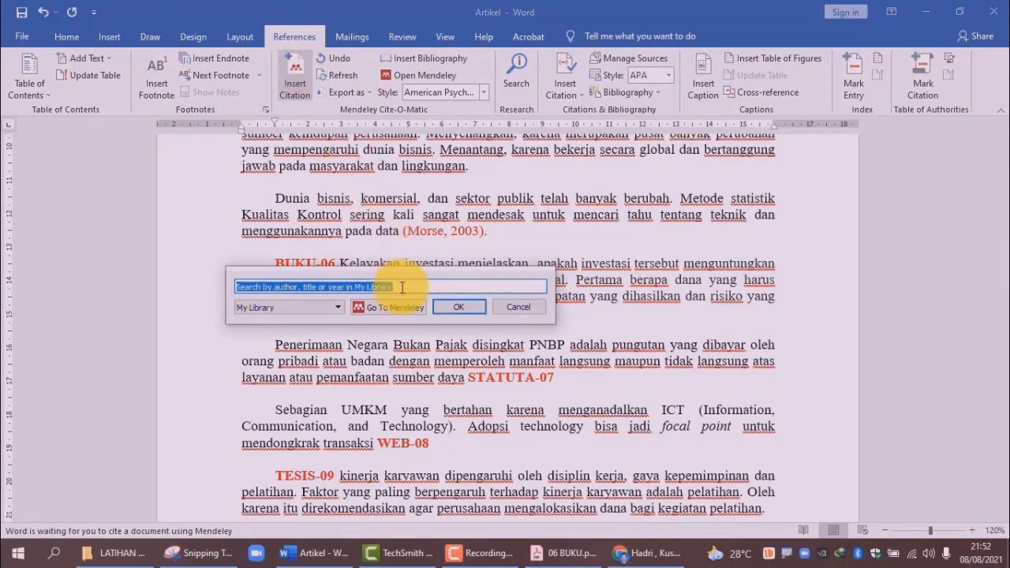
{"action": "left_click", "coordinate": [401, 303]}
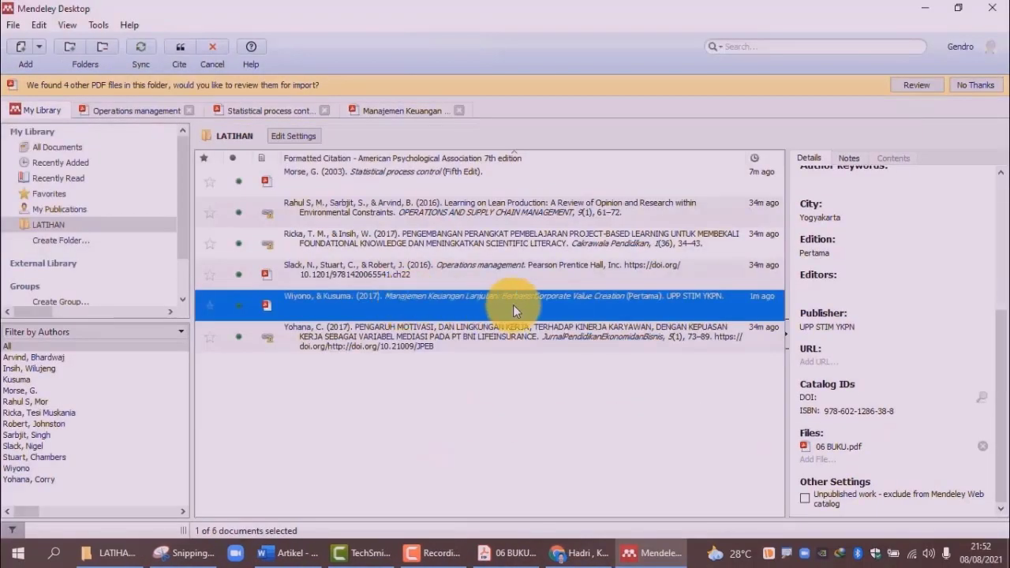
{"action": "scroll", "coordinate": [830, 261], "scroll_direction": "up", "scroll_amount": 1}
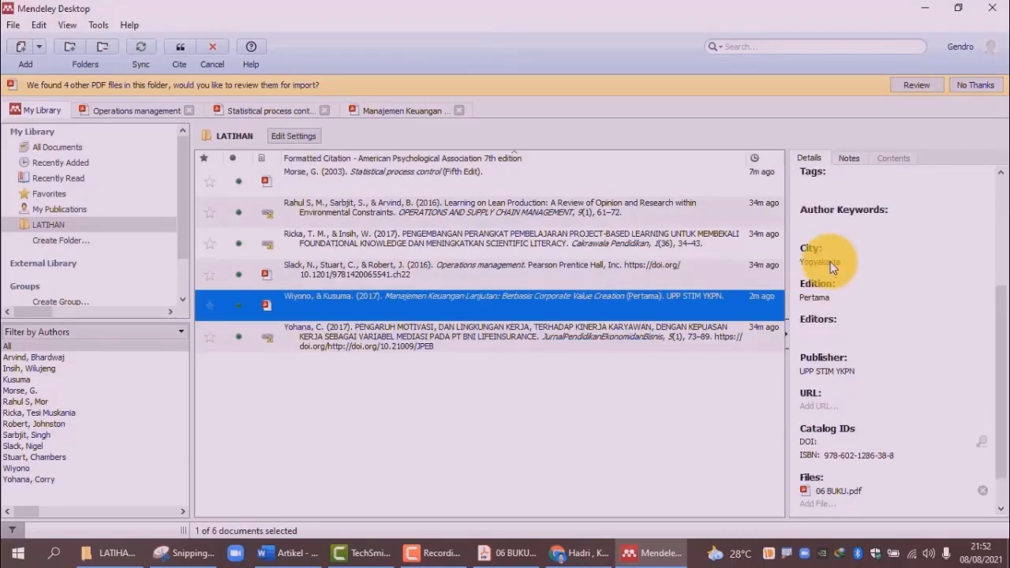
{"action": "left_click", "coordinate": [181, 54]}
{"action": "left_click", "coordinate": [278, 306]}
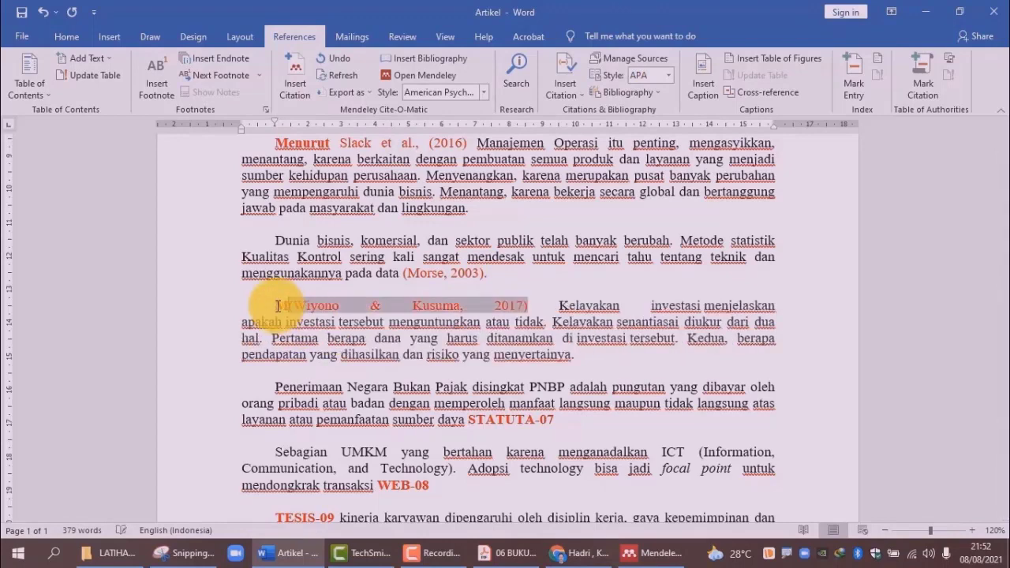
- Rewrite the citation as 'Menurut Wiyono & Kusuma (2017)' and keep the manual edit
{"action": "key", "text": "ctrl+v"}
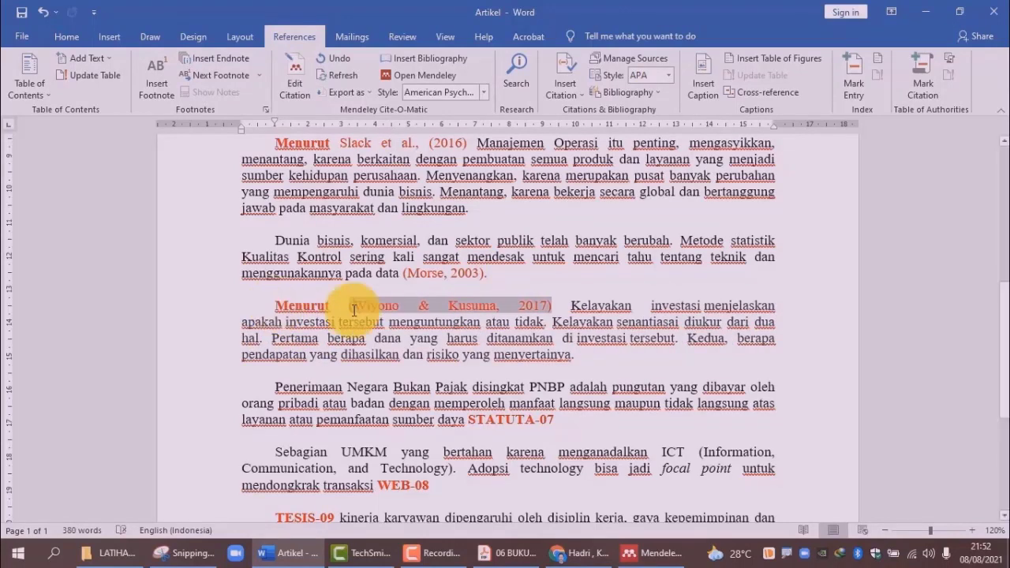
{"action": "key", "text": "Delete"}
{"action": "left_click_drag", "start_coordinate": [352, 305], "coordinate": [516, 304]}
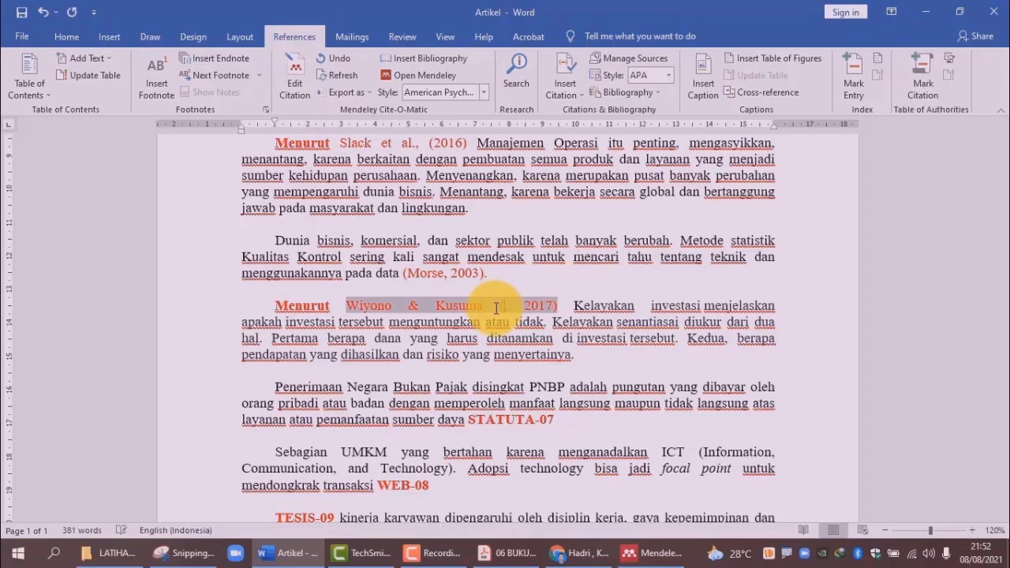
{"action": "key", "text": "Delete"}
{"action": "key", "text": "Delete"}
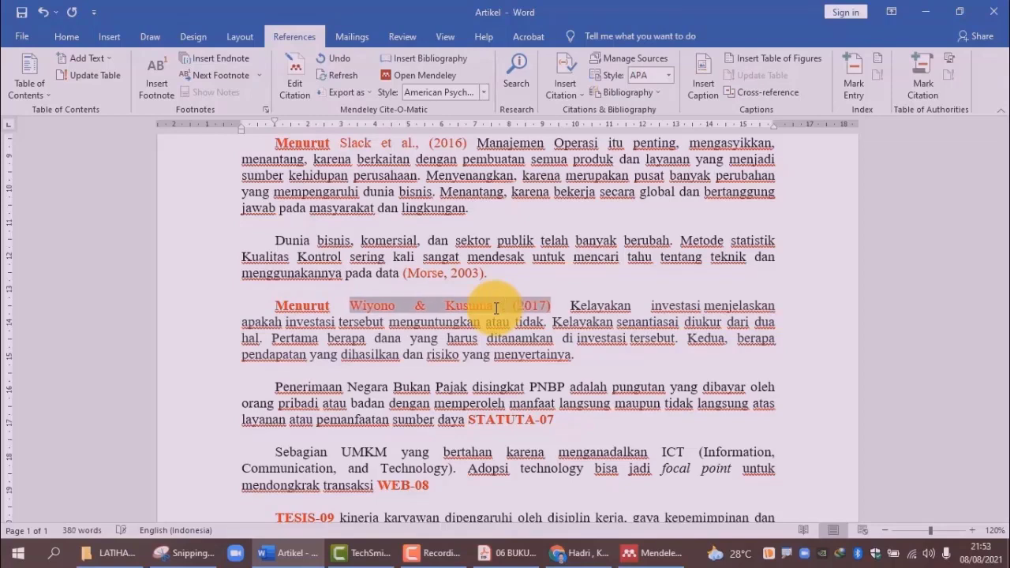
{"action": "left_click", "coordinate": [607, 386]}
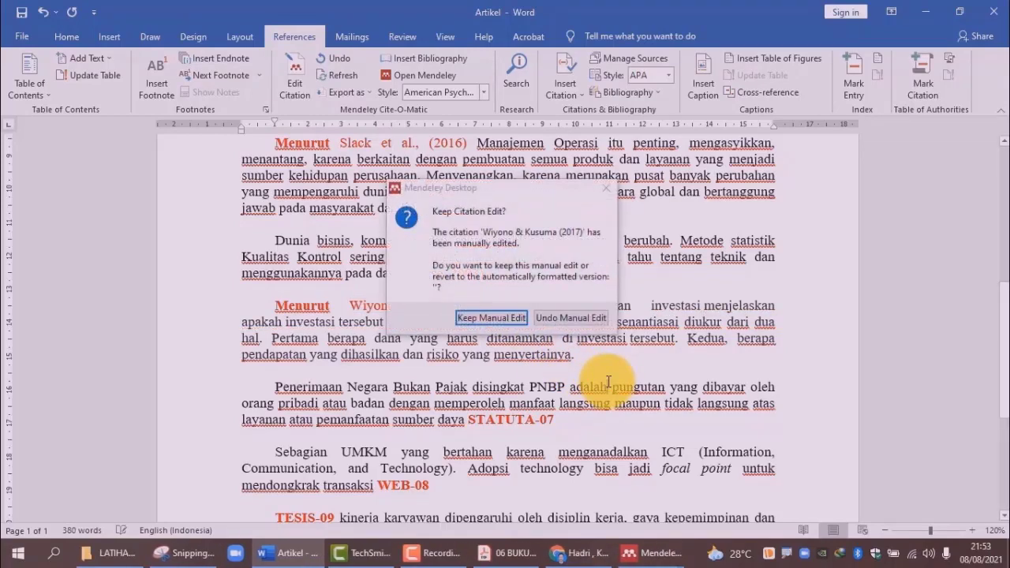
{"action": "left_click", "coordinate": [496, 317]}
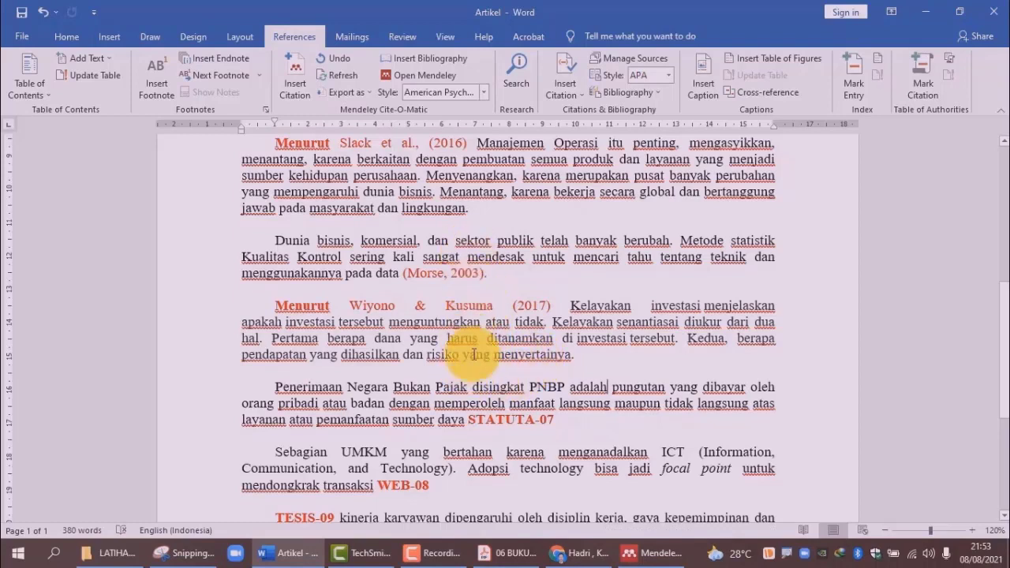
{"action": "left_click", "coordinate": [499, 306]}
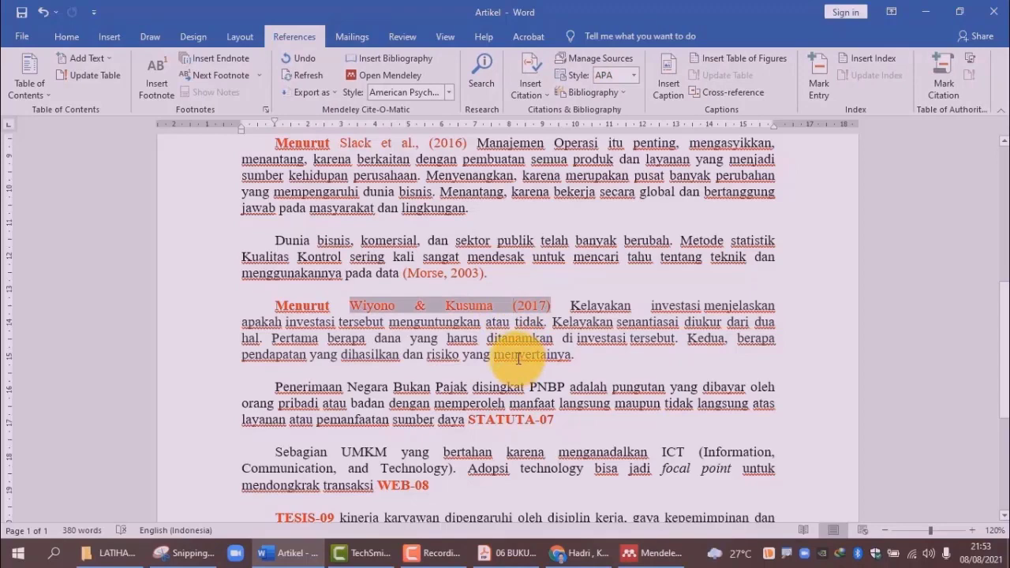
{"action": "scroll", "coordinate": [521, 376], "scroll_direction": "down", "scroll_amount": 1}
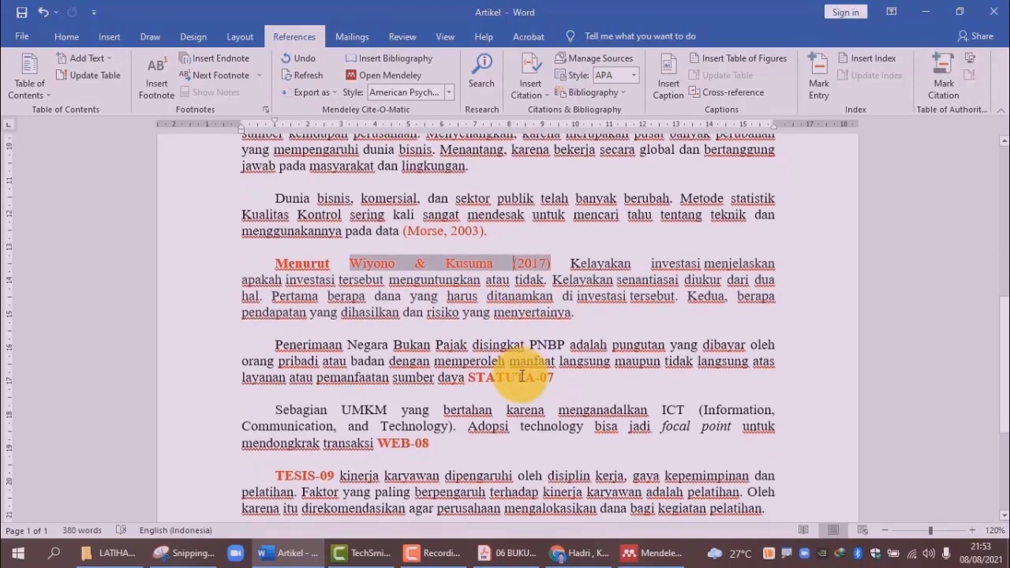
{"action": "scroll", "coordinate": [522, 377], "scroll_direction": "down", "scroll_amount": 2}
{"action": "scroll", "coordinate": [522, 377], "scroll_direction": "down", "scroll_amount": 2}
{"action": "scroll", "coordinate": [523, 377], "scroll_direction": "up", "scroll_amount": 1}
{"action": "scroll", "coordinate": [524, 377], "scroll_direction": "up", "scroll_amount": 3}
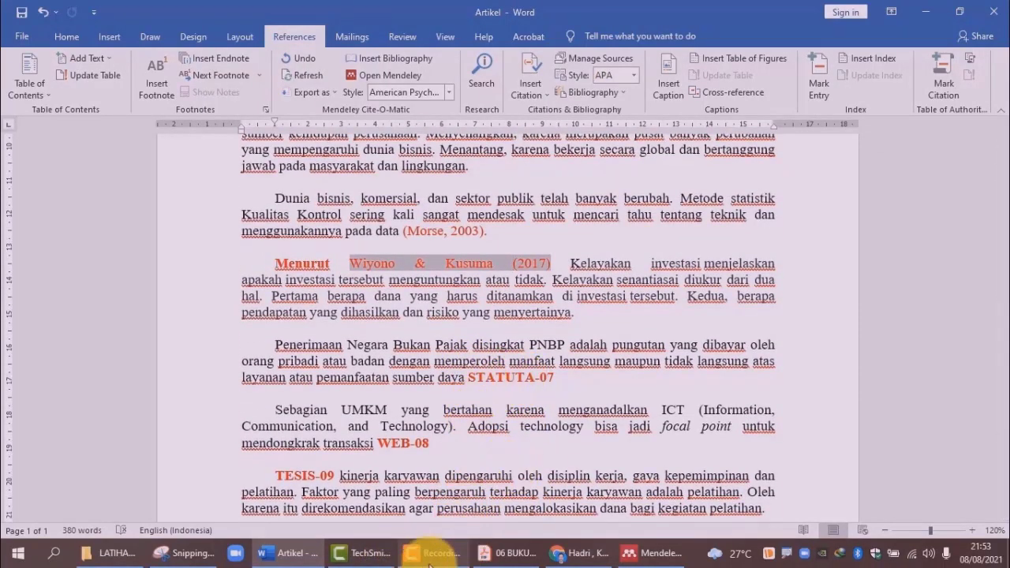
- Add the 07 STATUTA -PP PDF to LATIHAN via Add Files and open it for reading
{"action": "left_click", "coordinate": [664, 559]}
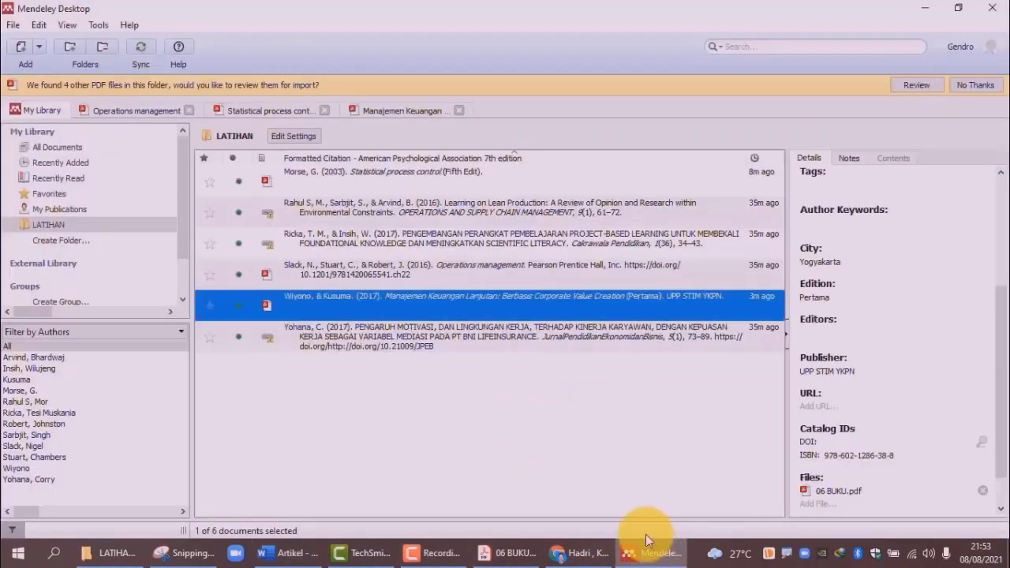
{"action": "left_click", "coordinate": [383, 422]}
{"action": "right_click", "coordinate": [383, 420]}
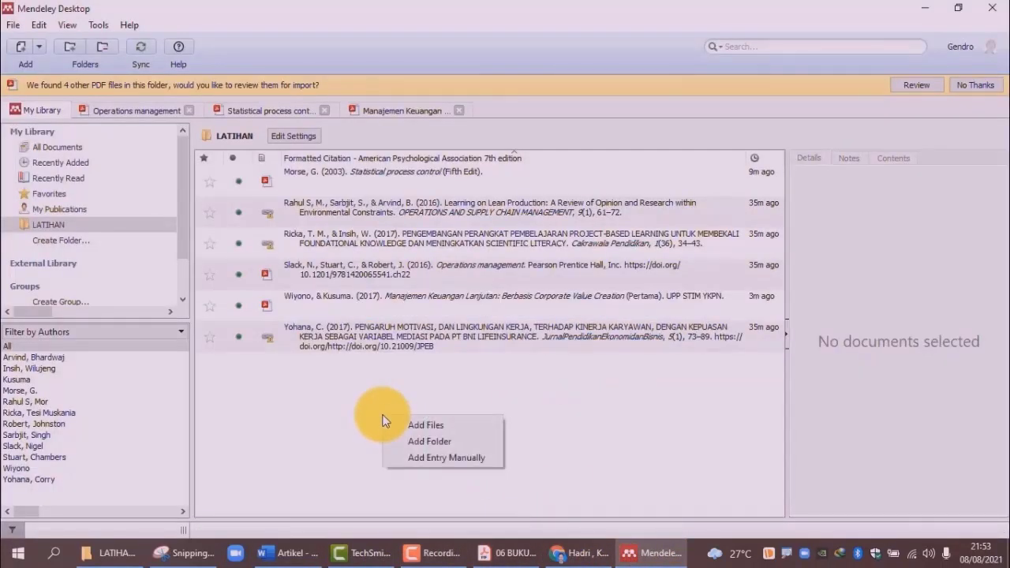
{"action": "left_click", "coordinate": [422, 427]}
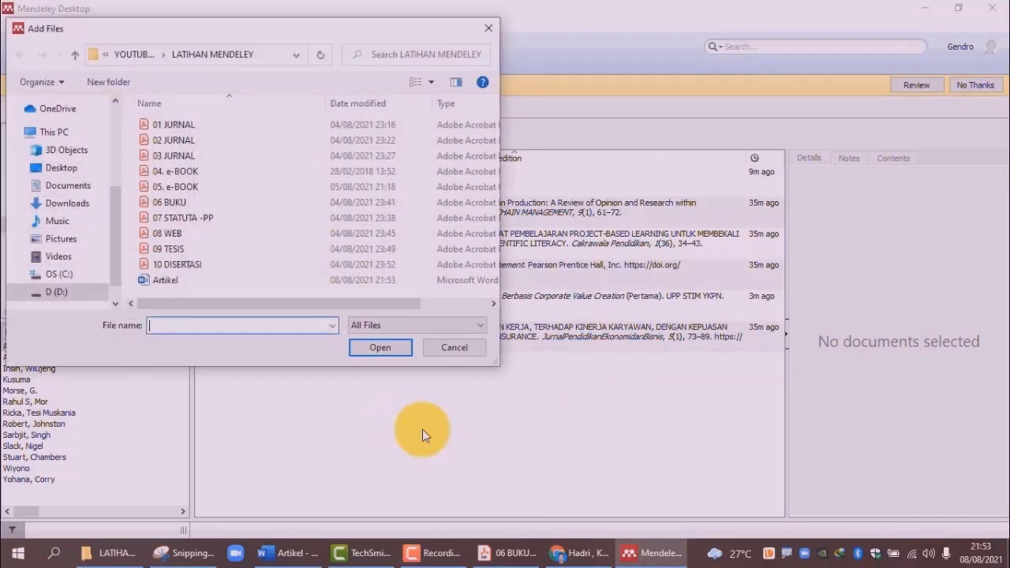
{"action": "left_click", "coordinate": [189, 217]}
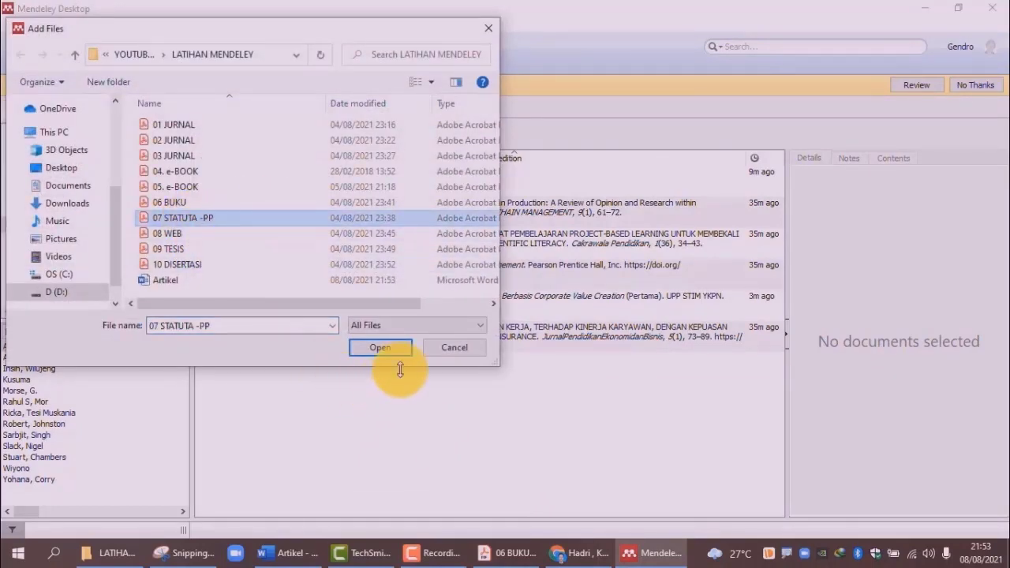
{"action": "left_click", "coordinate": [381, 347]}
{"action": "left_click", "coordinate": [387, 232]}
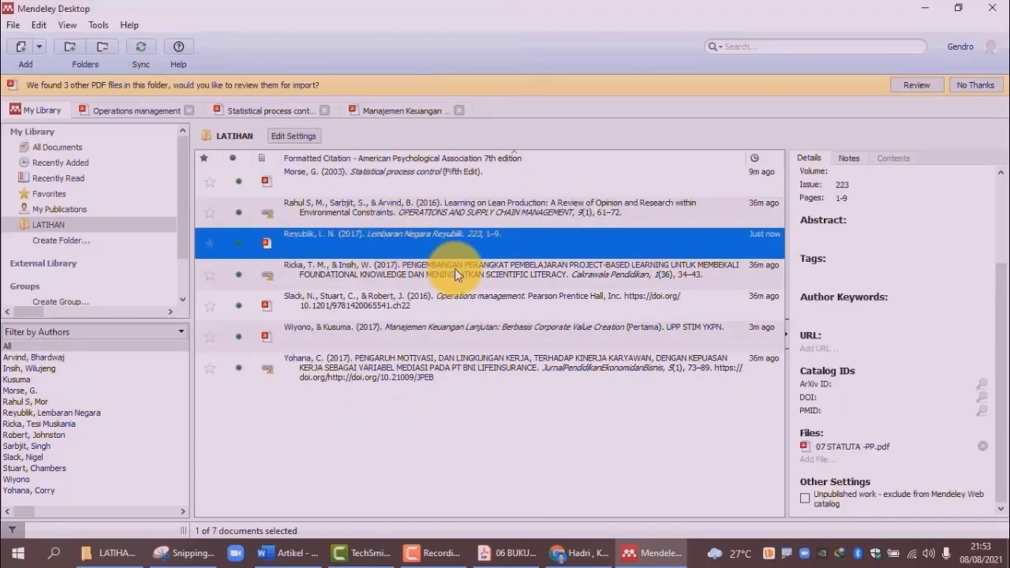
{"action": "double_click", "coordinate": [674, 252]}
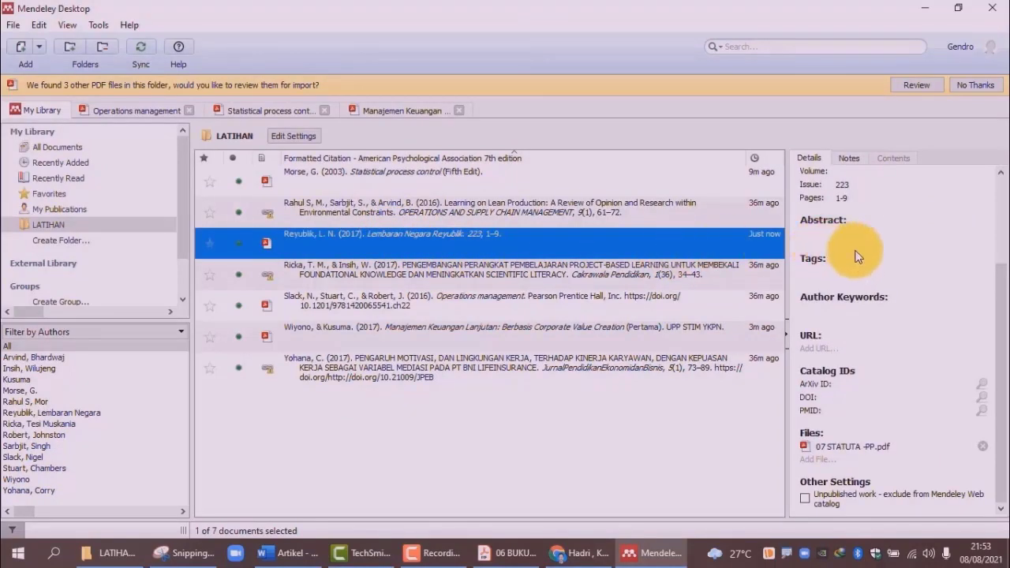
{"action": "scroll", "coordinate": [846, 252], "scroll_direction": "up", "scroll_amount": 3}
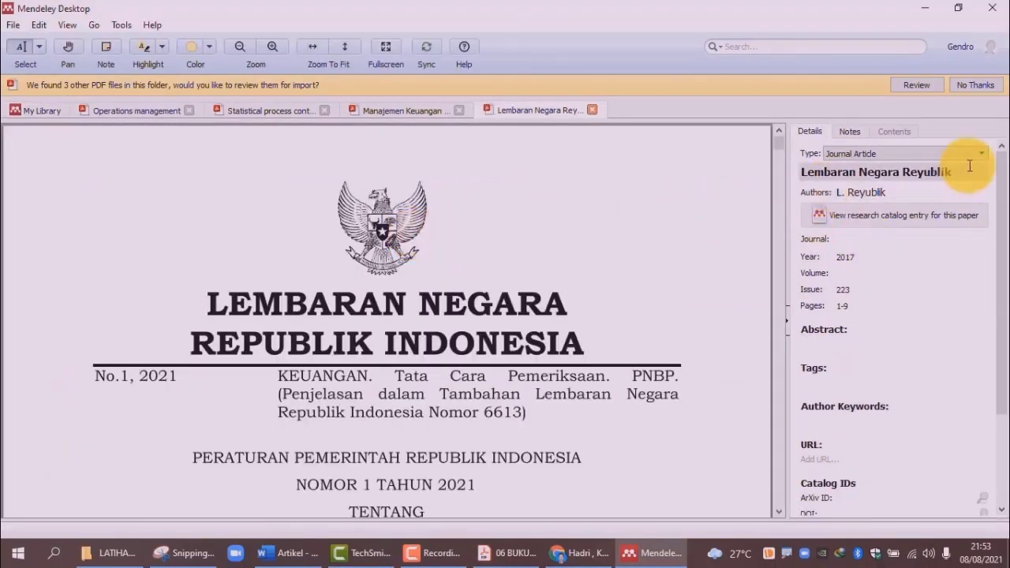
- Change the new entry's document type to Statute
{"action": "left_click", "coordinate": [982, 154]}
{"action": "scroll", "coordinate": [876, 188], "scroll_direction": "down", "scroll_amount": 3}
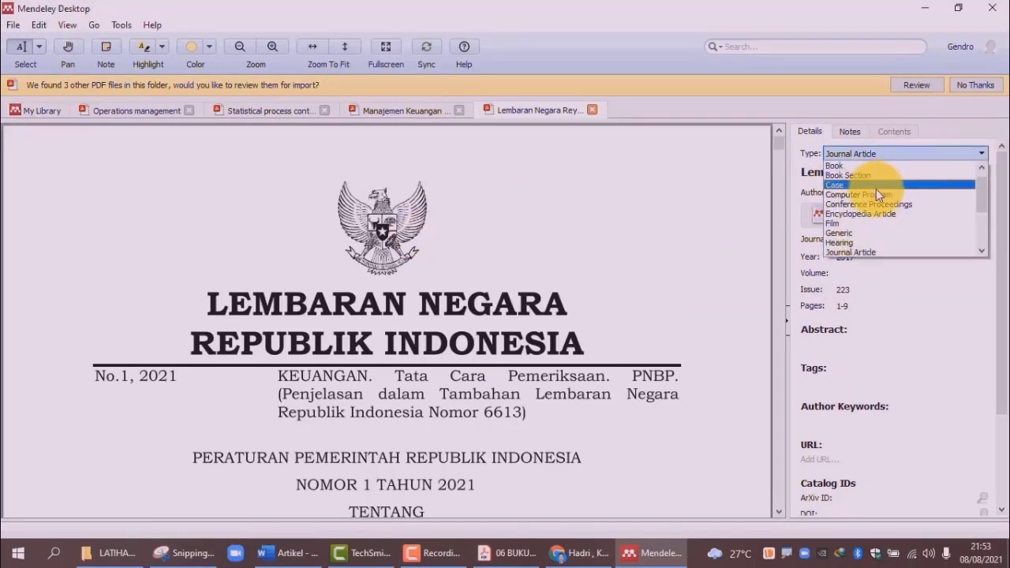
{"action": "left_click", "coordinate": [876, 189]}
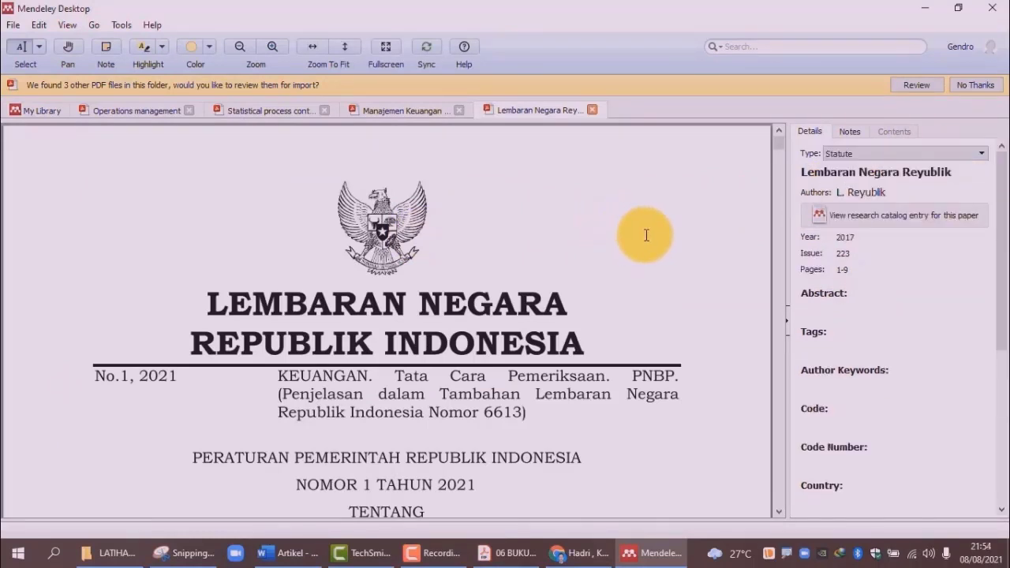
- Replace the Title with the Peraturan Pemerintah Nomor 1 Tahun 2021 heading copied from the PDF
{"action": "scroll", "coordinate": [645, 234], "scroll_direction": "down", "scroll_amount": 1}
{"action": "scroll", "coordinate": [646, 234], "scroll_direction": "down", "scroll_amount": 1}
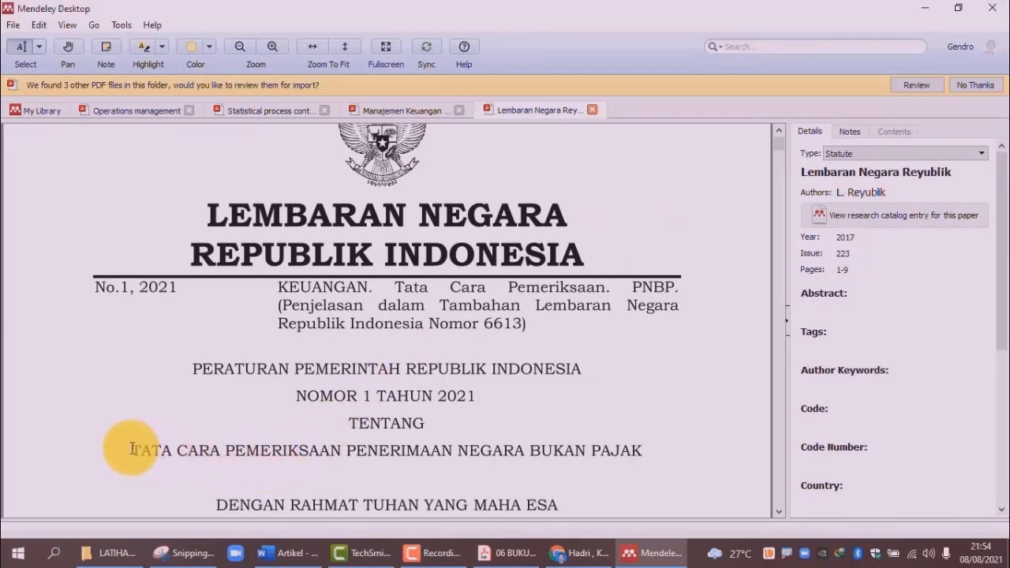
{"action": "left_click_drag", "start_coordinate": [133, 451], "coordinate": [642, 451]}
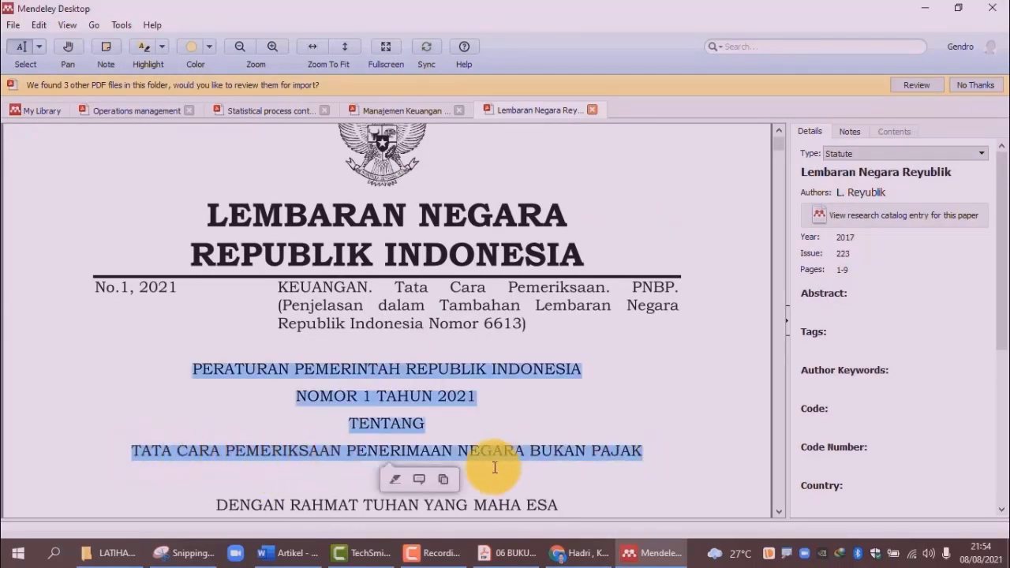
{"action": "left_click", "coordinate": [442, 481]}
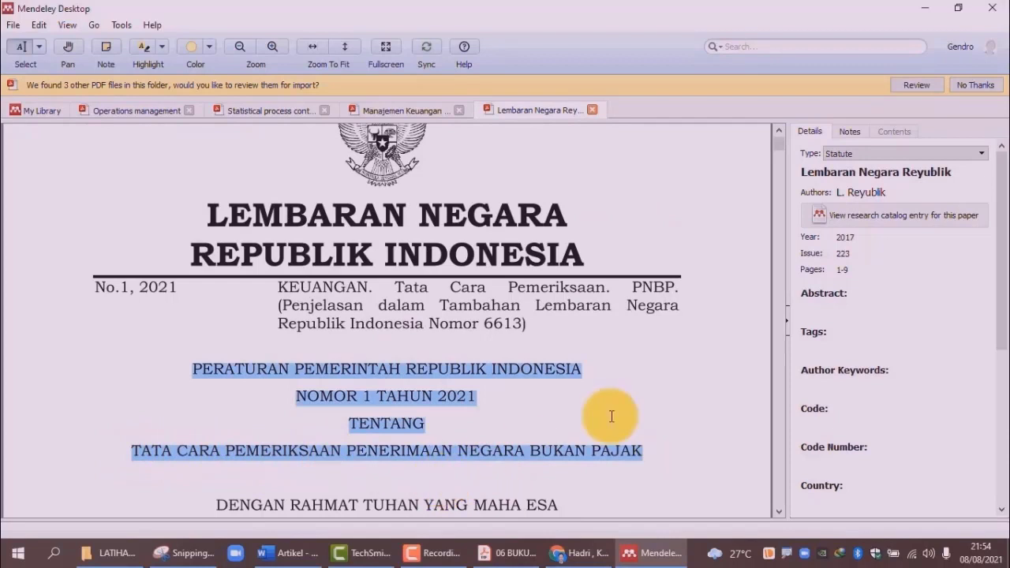
{"action": "left_click", "coordinate": [805, 172]}
{"action": "key", "text": "ctrl+a"}
{"action": "key", "text": "ctrl+v"}
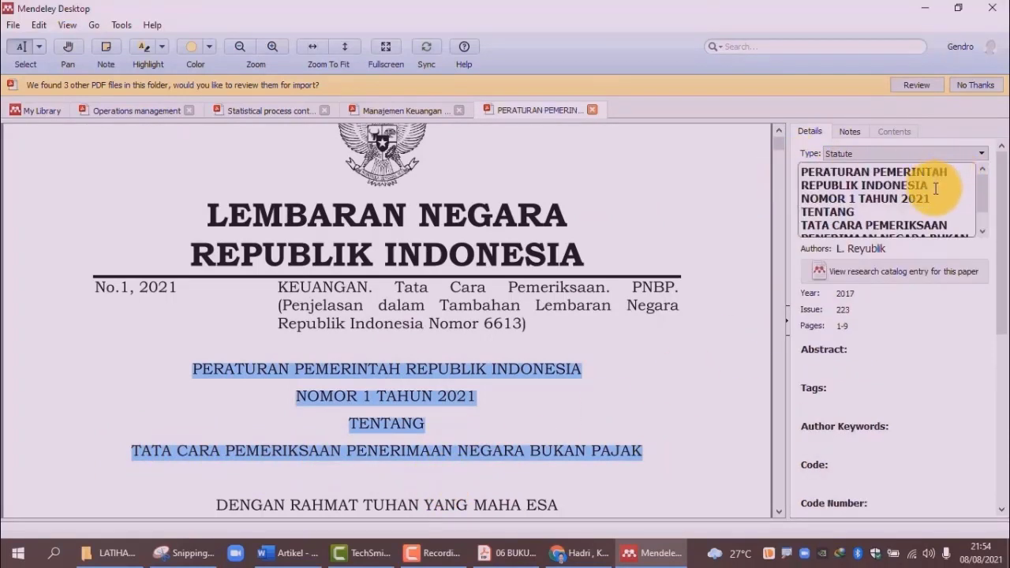
- Go to the PDF's last page and select PRESIDEN REPUBLIK INDONESIA as the author
{"action": "scroll", "coordinate": [935, 189], "scroll_direction": "down", "scroll_amount": 1}
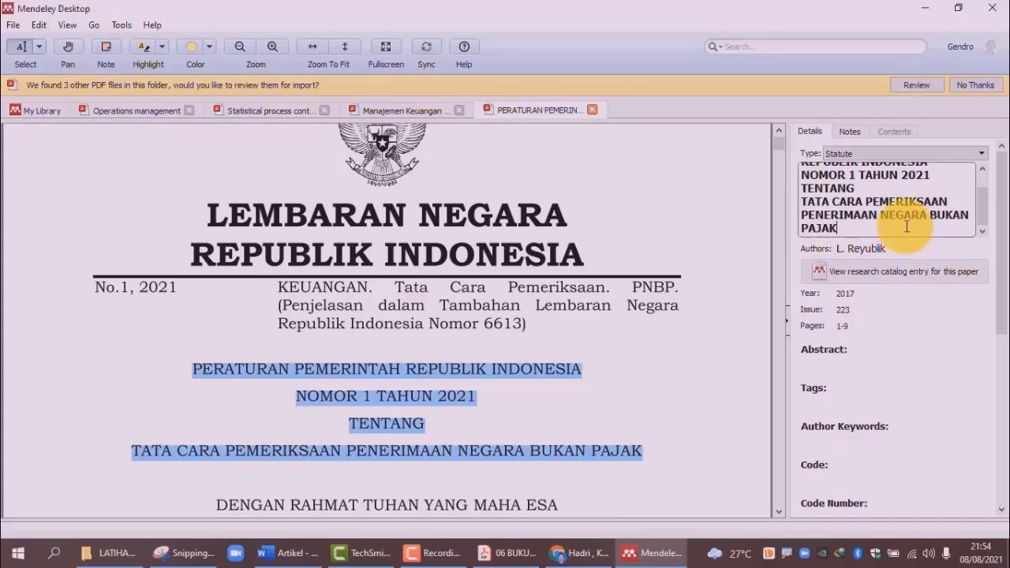
{"action": "scroll", "coordinate": [907, 226], "scroll_direction": "down", "scroll_amount": 1}
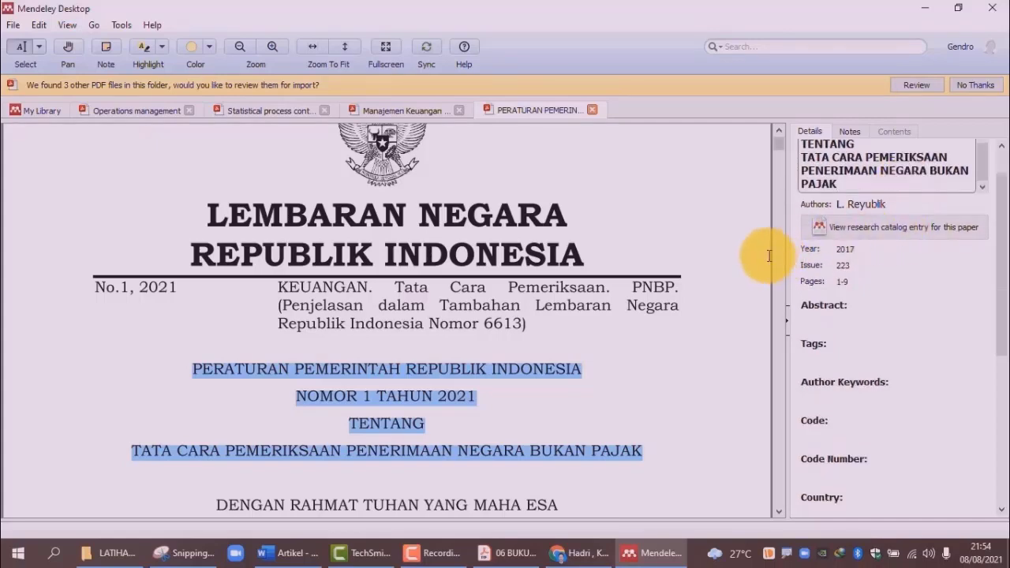
{"action": "scroll", "coordinate": [586, 360], "scroll_direction": "down", "scroll_amount": 5}
{"action": "scroll", "coordinate": [585, 360], "scroll_direction": "up", "scroll_amount": 1}
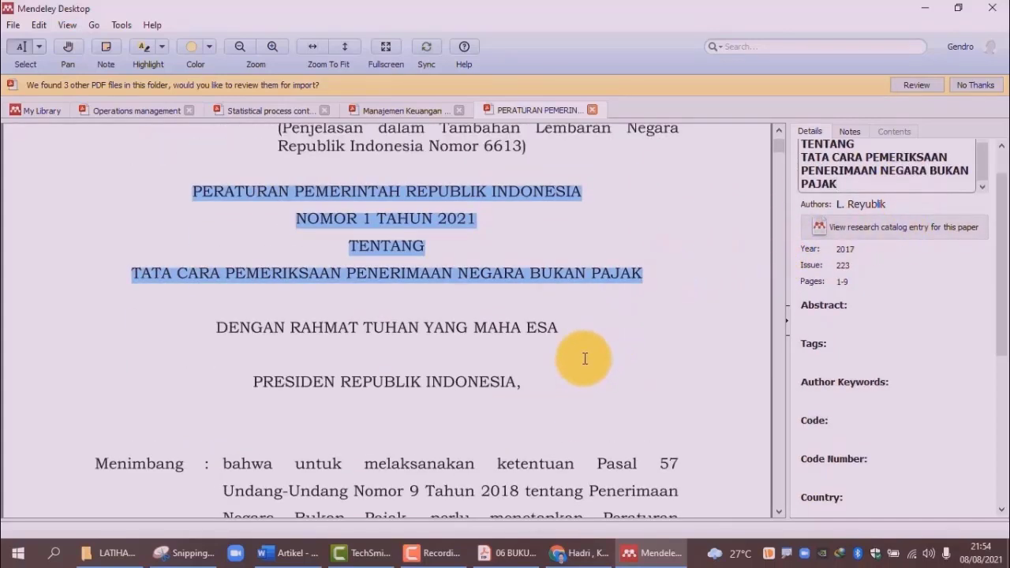
{"action": "scroll", "coordinate": [585, 359], "scroll_direction": "up", "scroll_amount": 3}
{"action": "scroll", "coordinate": [585, 359], "scroll_direction": "down", "scroll_amount": 6}
{"action": "scroll", "coordinate": [585, 359], "scroll_direction": "down", "scroll_amount": 6}
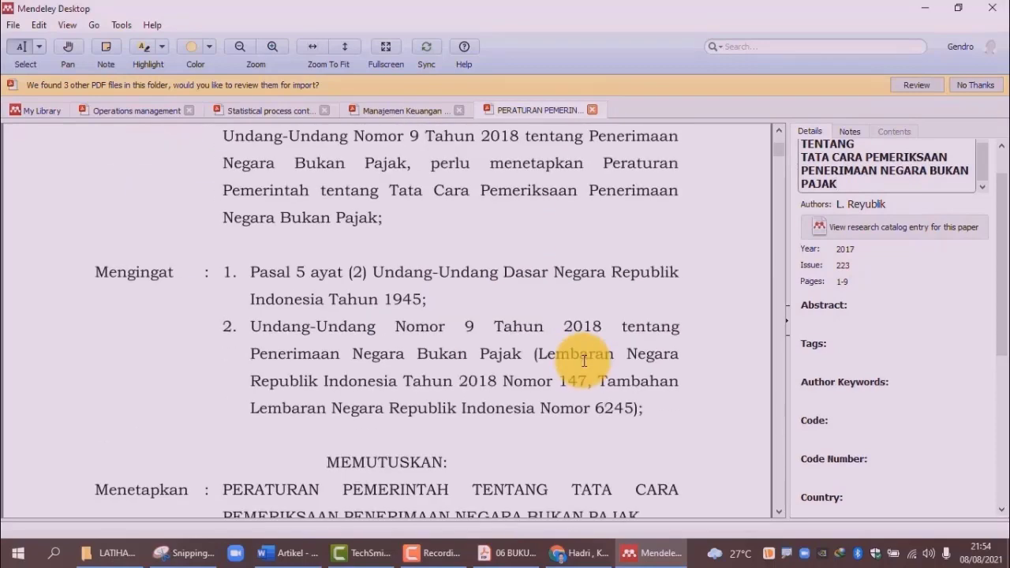
{"action": "scroll", "coordinate": [585, 359], "scroll_direction": "down", "scroll_amount": 6}
{"action": "scroll", "coordinate": [591, 376], "scroll_direction": "down", "scroll_amount": 7}
{"action": "scroll", "coordinate": [591, 376], "scroll_direction": "down", "scroll_amount": 4}
{"action": "key", "text": "End"}
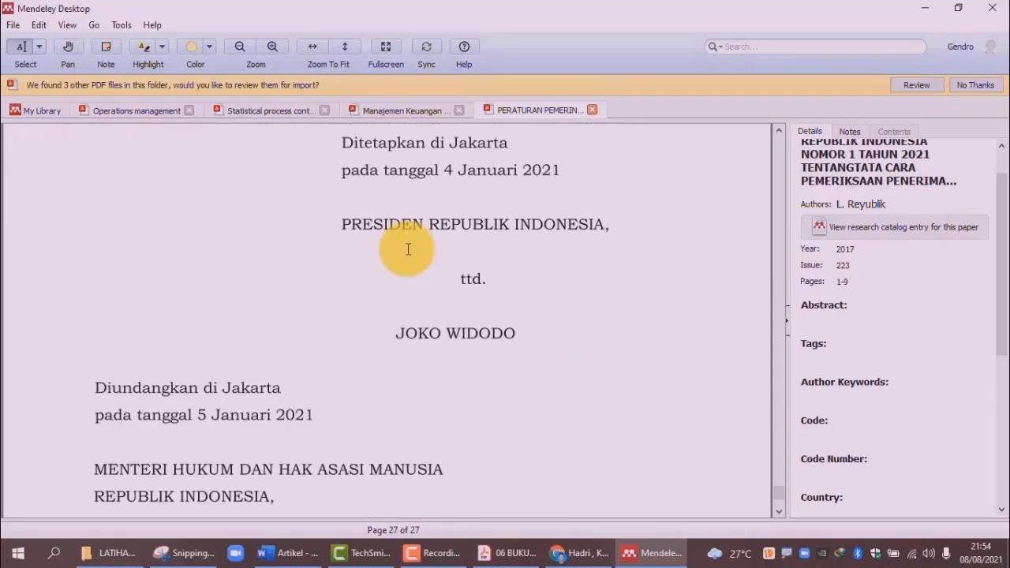
{"action": "scroll", "coordinate": [408, 249], "scroll_direction": "up", "scroll_amount": 1}
{"action": "scroll", "coordinate": [409, 251], "scroll_direction": "up", "scroll_amount": 1}
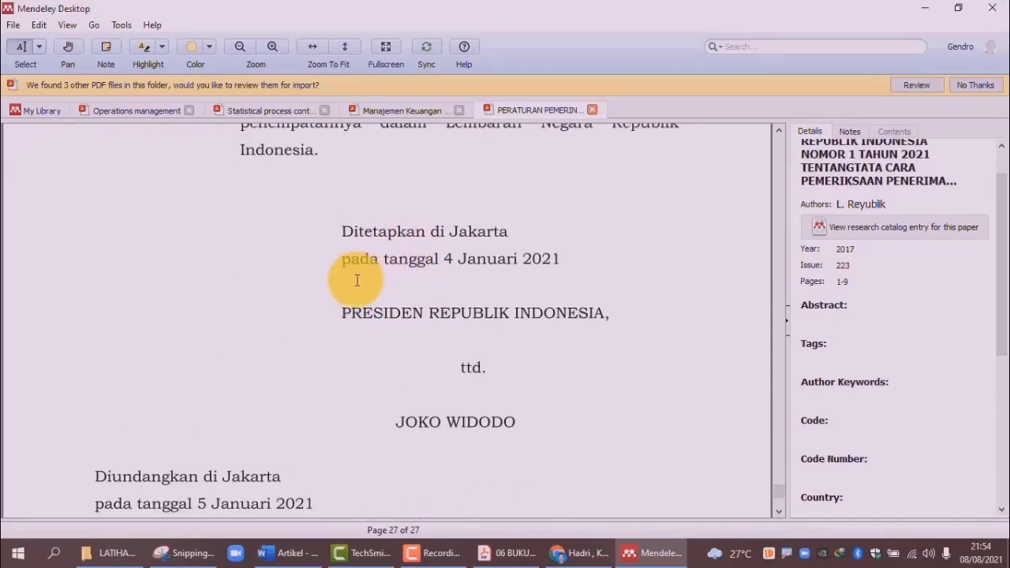
{"action": "left_click_drag", "start_coordinate": [344, 312], "coordinate": [606, 322]}
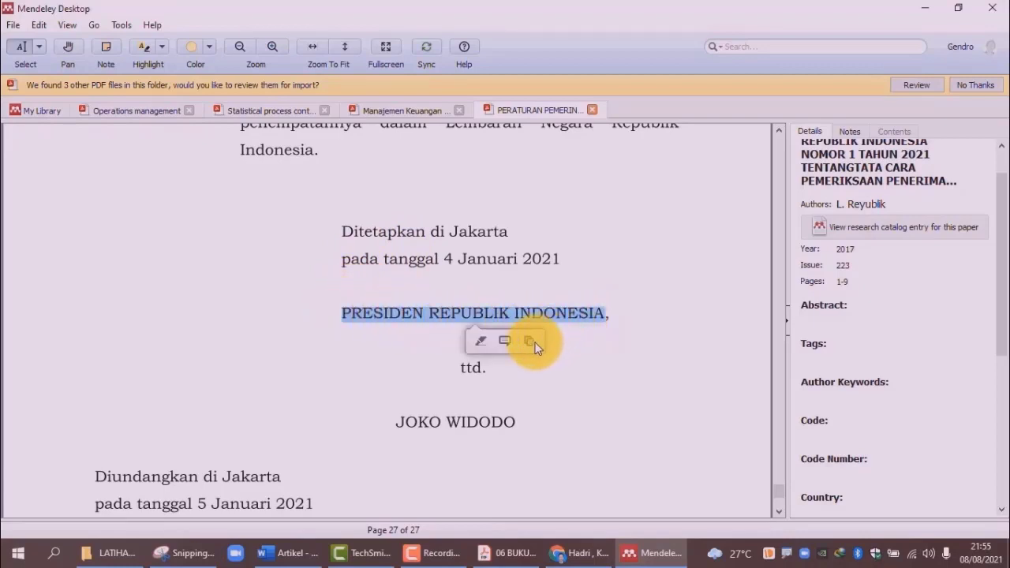
- Confirm the author, keep the year 2021, and clear the Issue and Pages values
{"action": "left_click", "coordinate": [767, 237]}
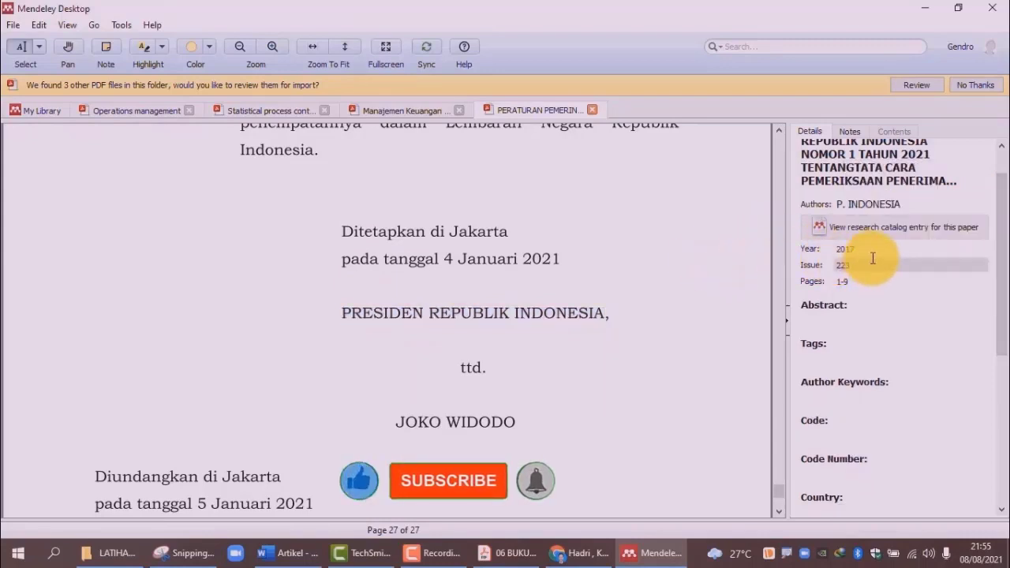
{"action": "left_click", "coordinate": [835, 250]}
{"action": "type", "text": "2021"}
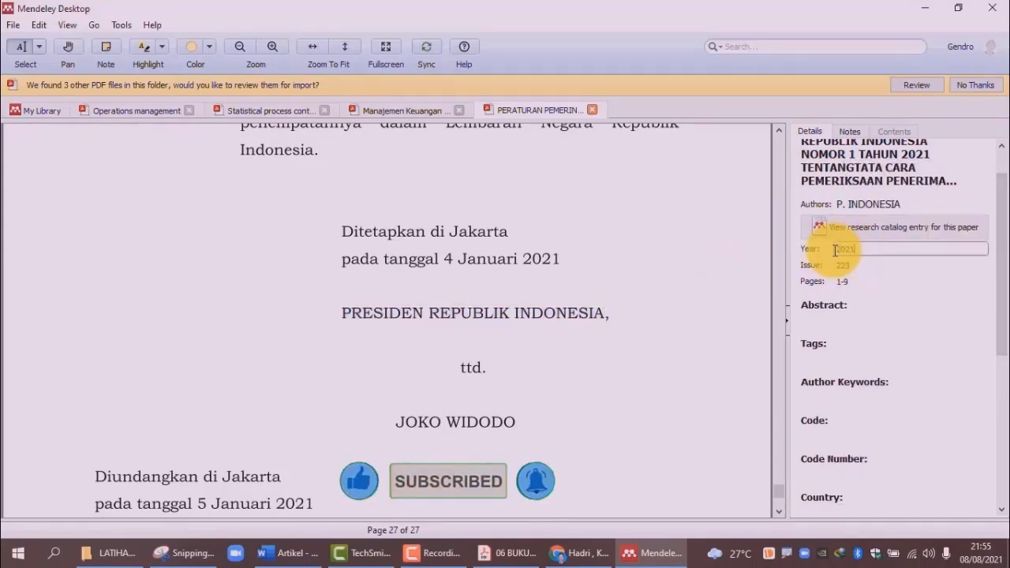
{"action": "left_click", "coordinate": [835, 267]}
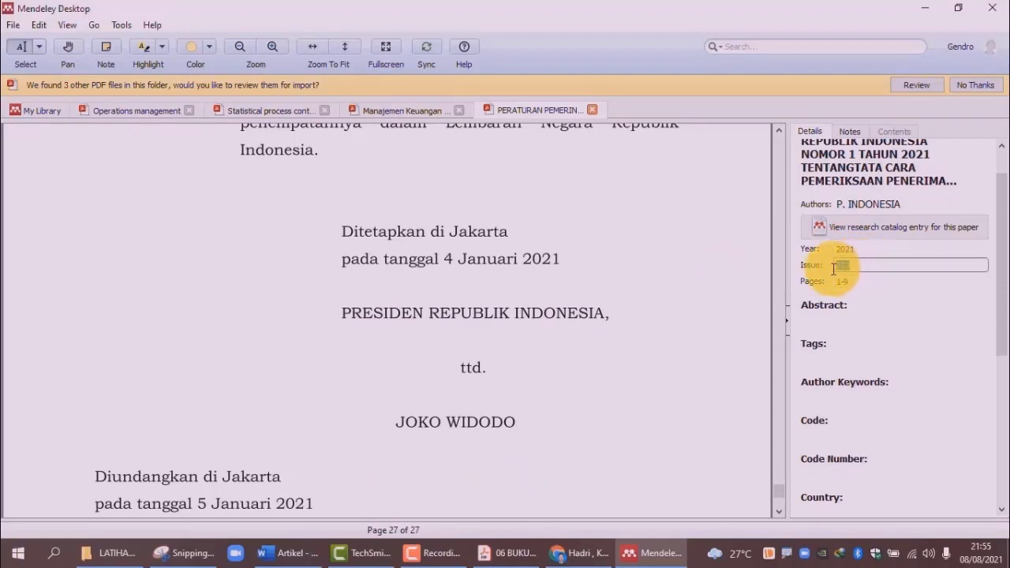
{"action": "key", "text": "Delete"}
{"action": "key", "text": "Tab"}
{"action": "key", "text": "Delete"}
{"action": "key", "text": "Tab"}
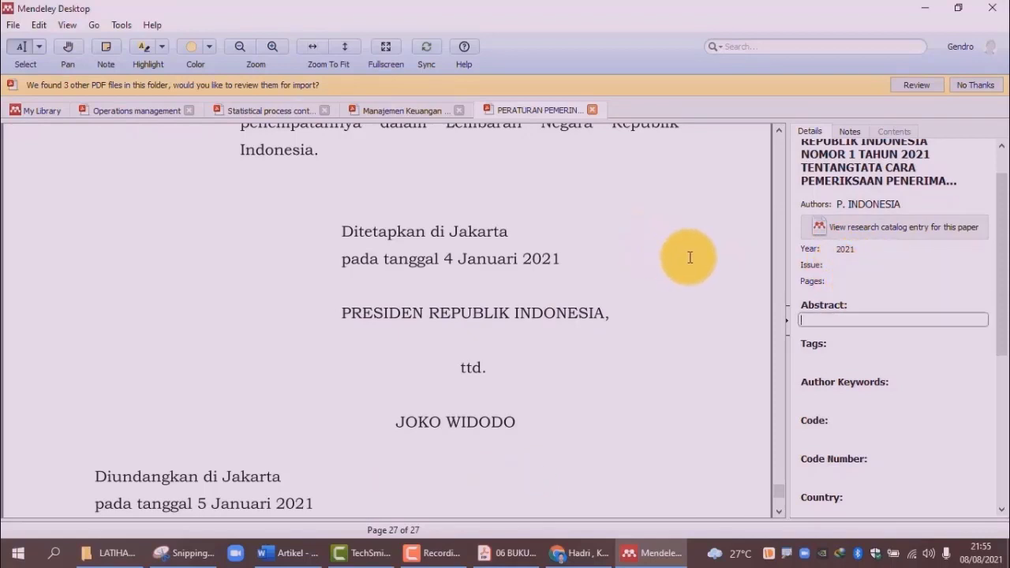
- Copy the regulation heading from the PDF into the Public Law No. field
{"action": "left_click", "coordinate": [840, 397]}
{"action": "scroll", "coordinate": [852, 399], "scroll_direction": "down", "scroll_amount": 1}
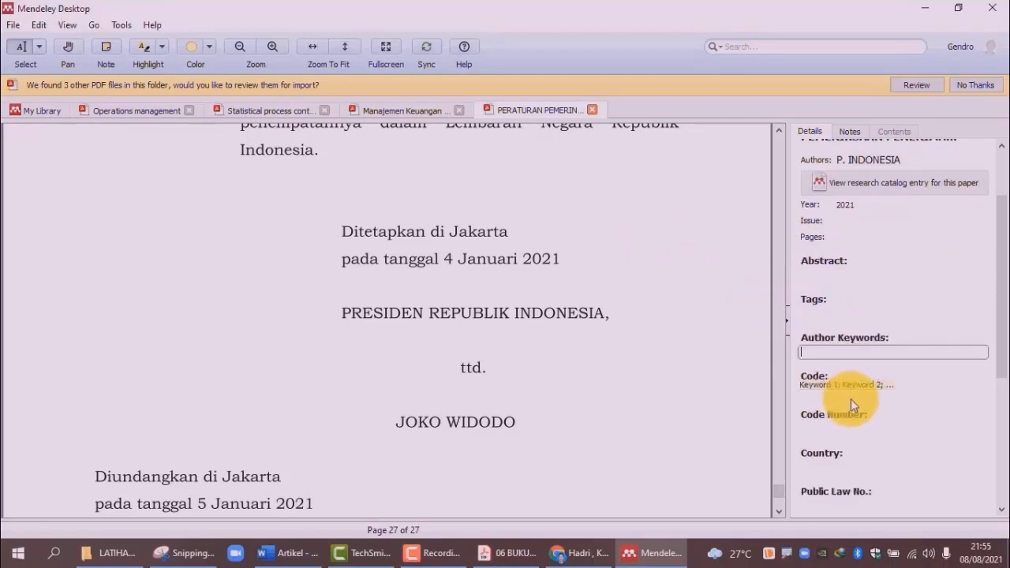
{"action": "left_click", "coordinate": [857, 392]}
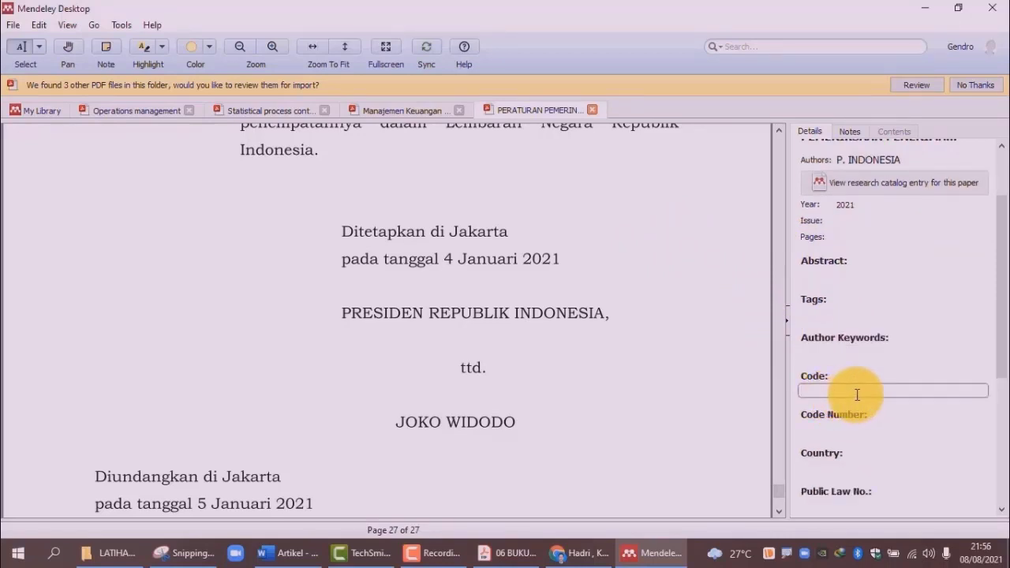
{"action": "scroll", "coordinate": [857, 394], "scroll_direction": "down", "scroll_amount": 1}
{"action": "left_click", "coordinate": [834, 384]}
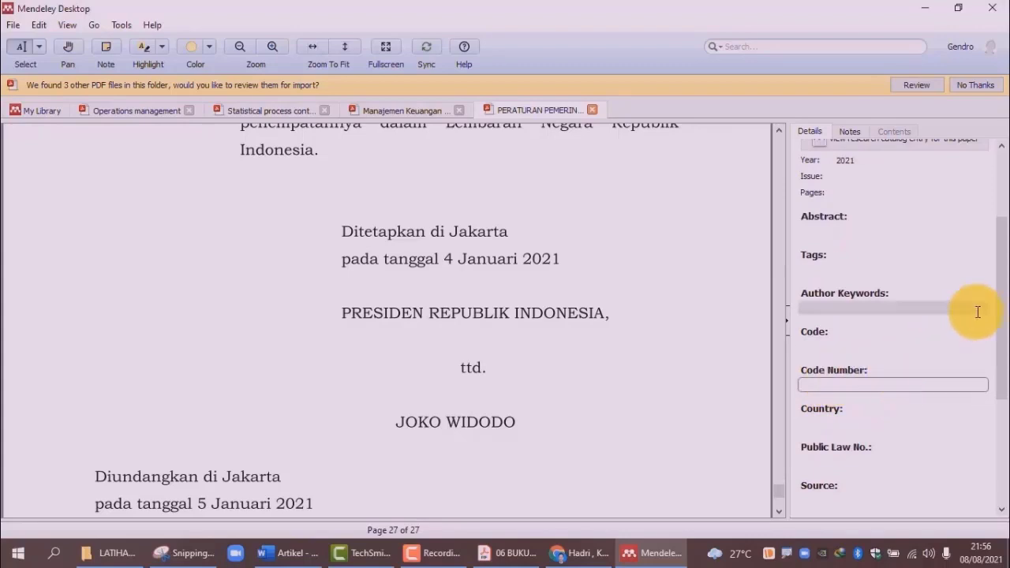
{"action": "left_click_drag", "start_coordinate": [1005, 292], "coordinate": [1003, 193]}
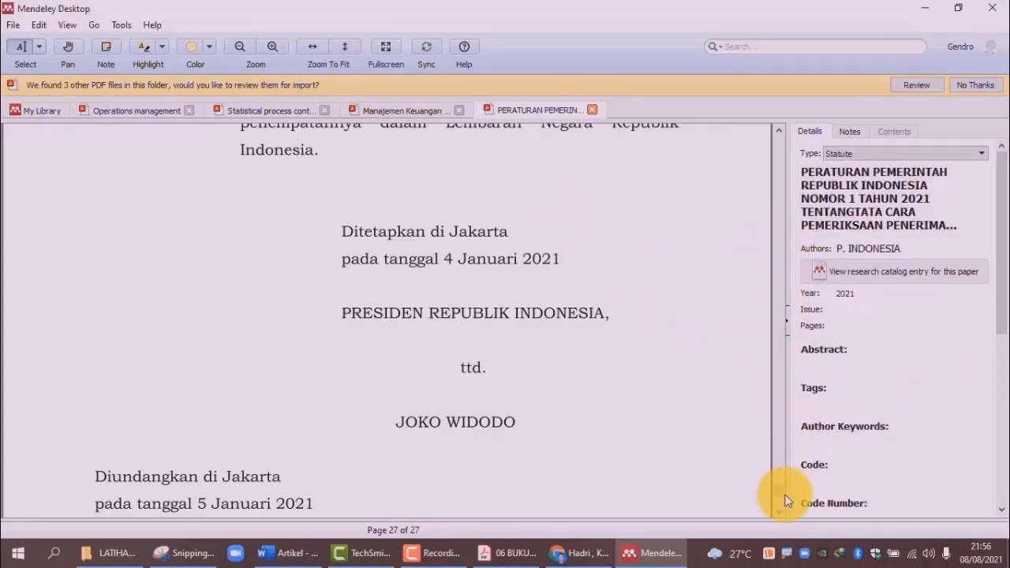
{"action": "left_click_drag", "start_coordinate": [783, 497], "coordinate": [778, 145]}
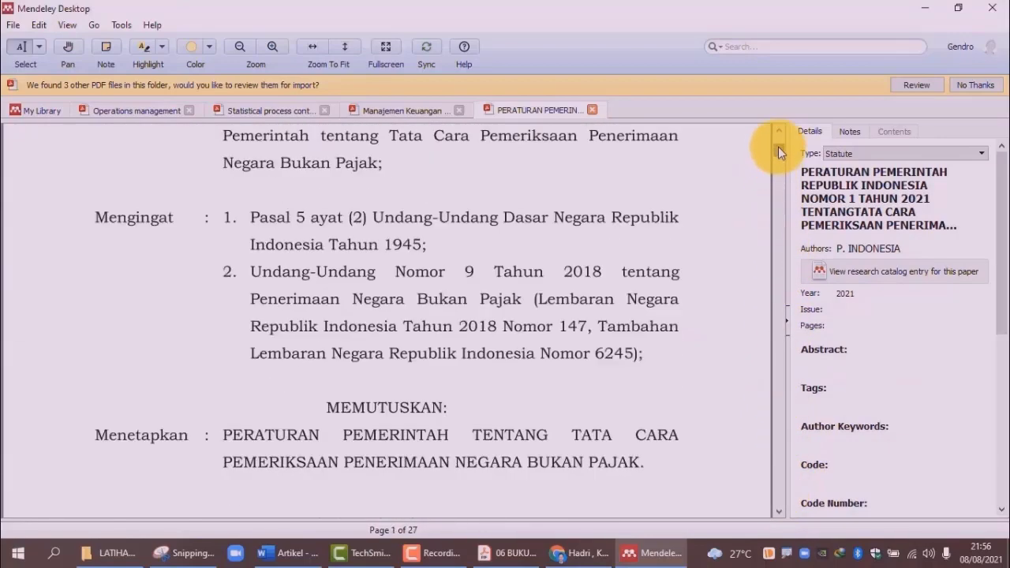
{"action": "scroll", "coordinate": [607, 276], "scroll_direction": "down", "scroll_amount": 2}
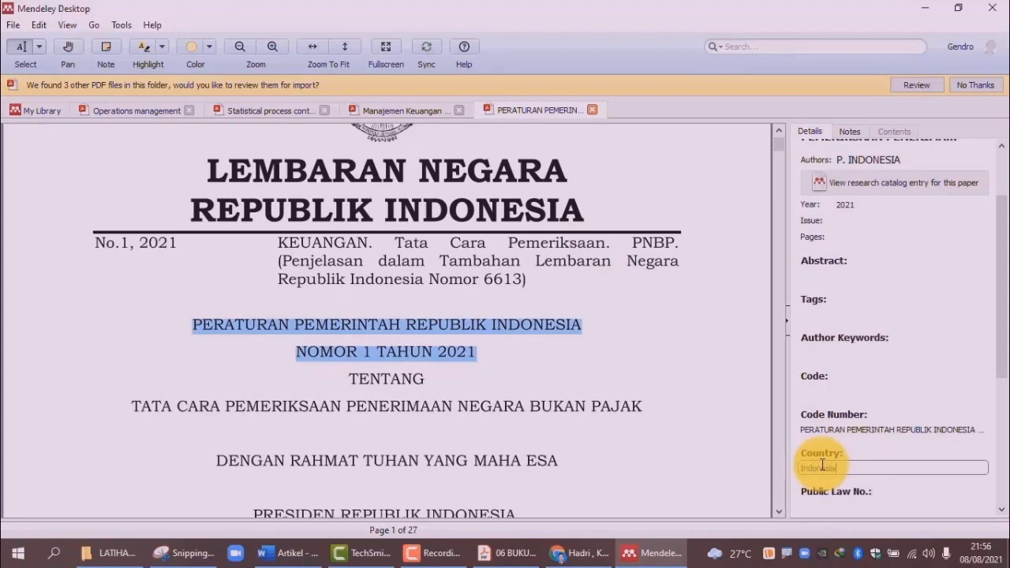
{"action": "scroll", "coordinate": [850, 488], "scroll_direction": "down", "scroll_amount": 1}
{"action": "right_click", "coordinate": [471, 333]}
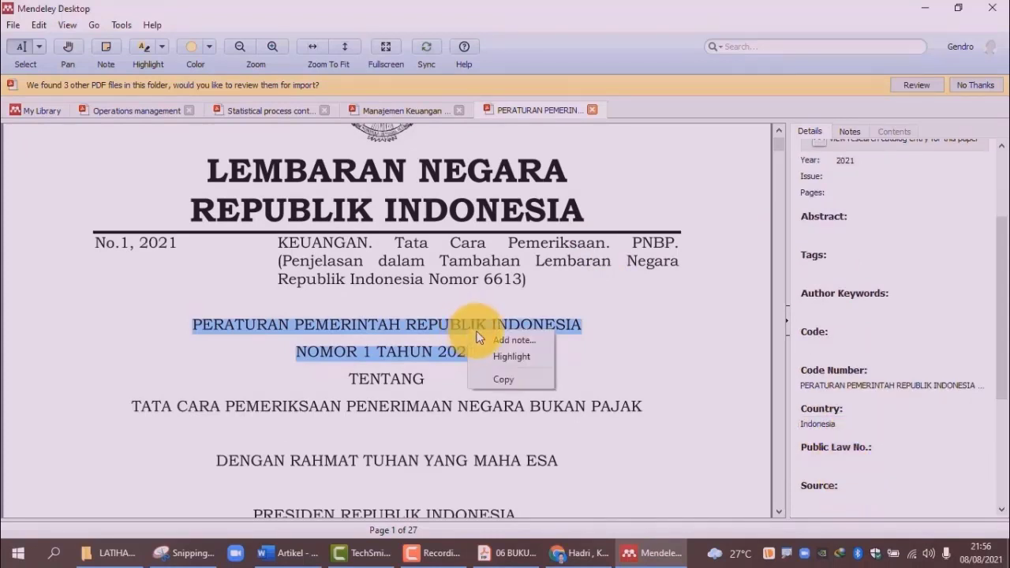
{"action": "left_click", "coordinate": [512, 381]}
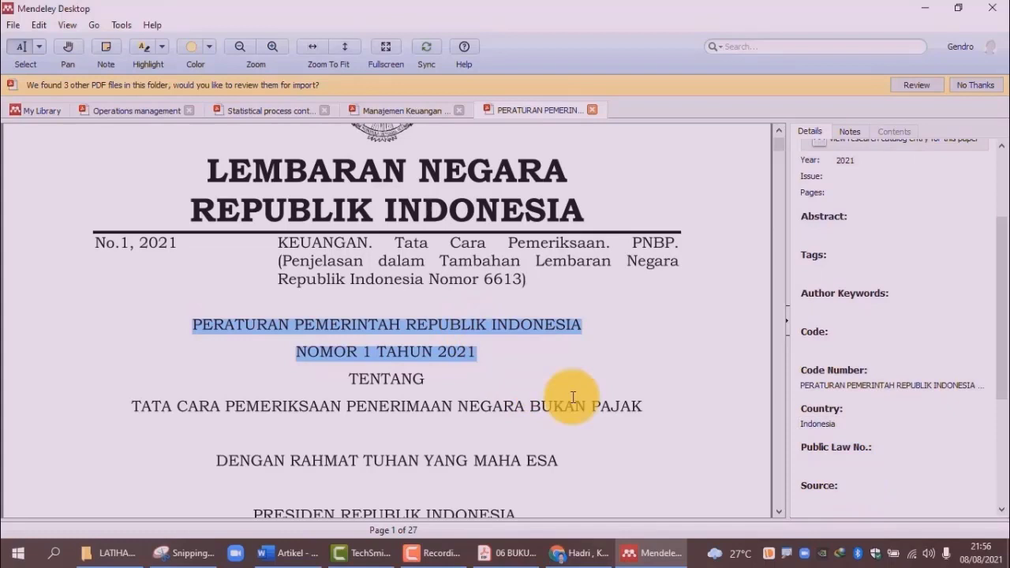
{"action": "left_click", "coordinate": [808, 463]}
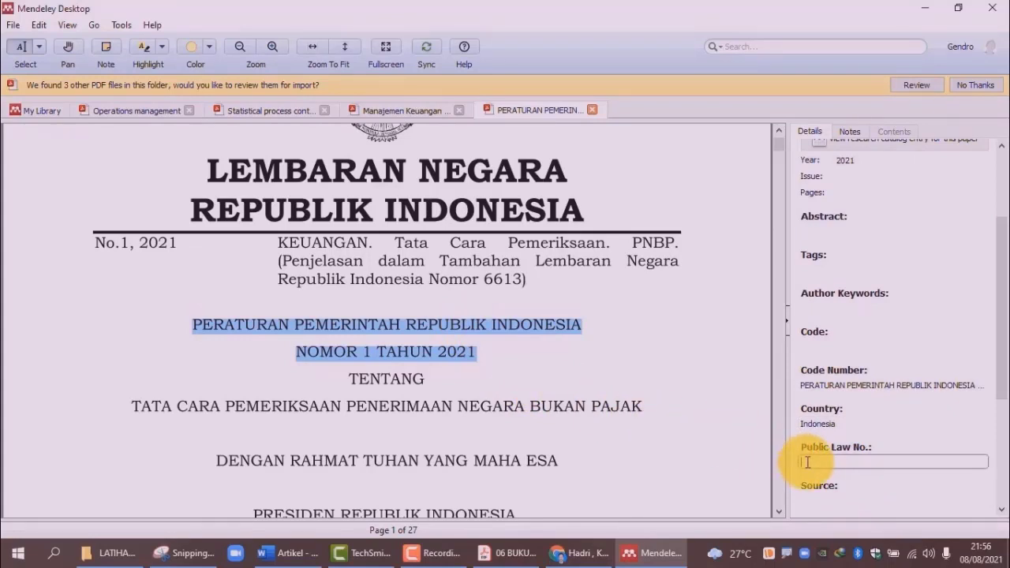
{"action": "key", "text": "ctrl+v"}
- Empty the Code Number field
{"action": "left_click", "coordinate": [980, 385]}
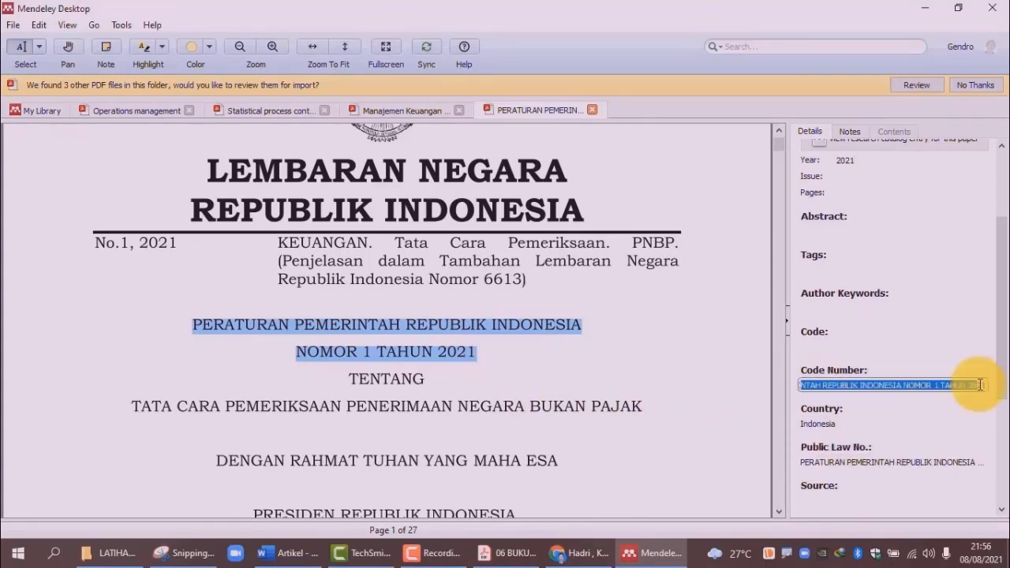
{"action": "key", "text": "BackSpace"}
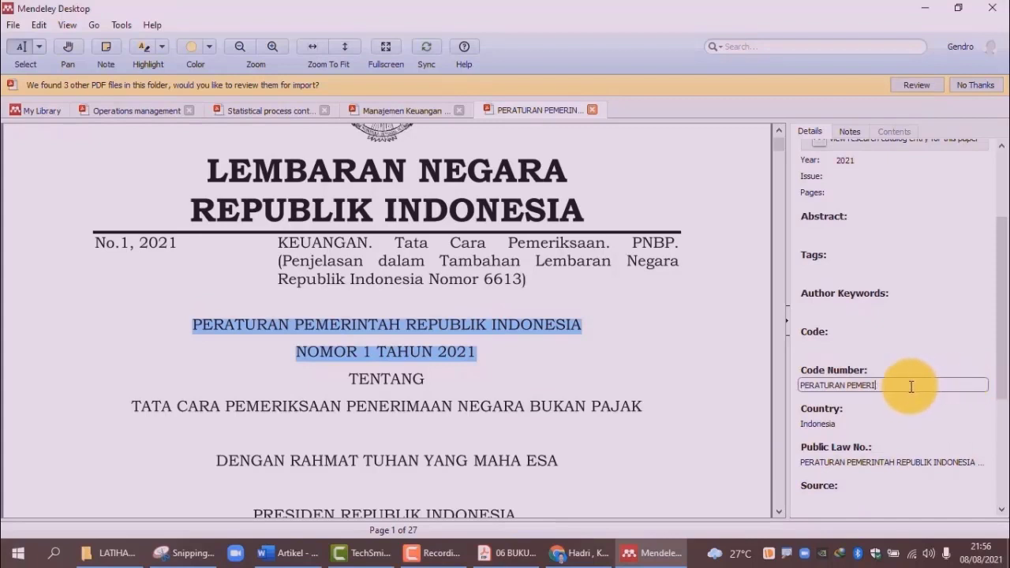
{"action": "left_click_drag", "start_coordinate": [977, 385], "coordinate": [798, 388]}
{"action": "key", "text": "BackSpace"}
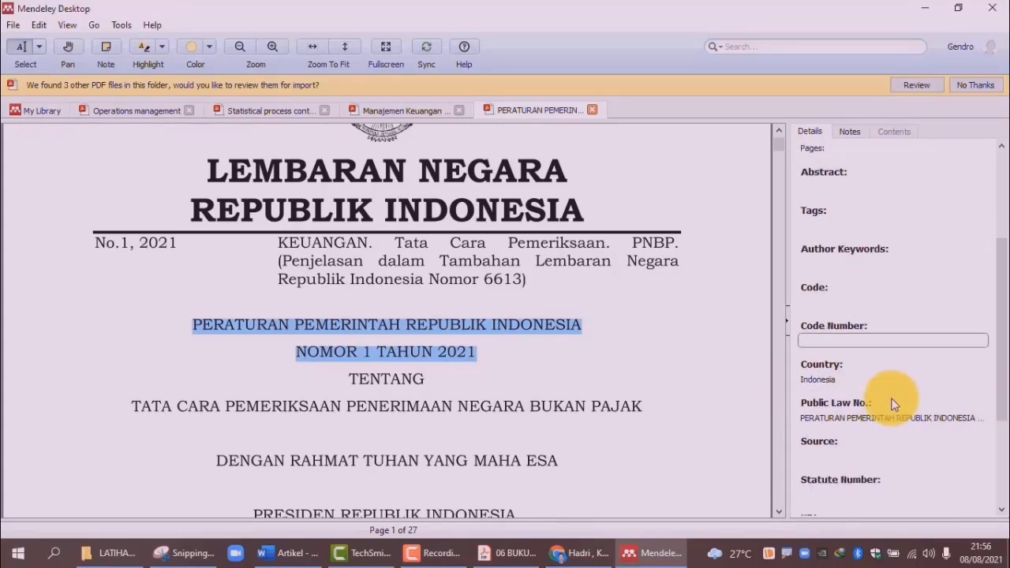
{"action": "key", "text": "Tab"}
{"action": "key", "text": "Tab"}
{"action": "key", "text": "Tab"}
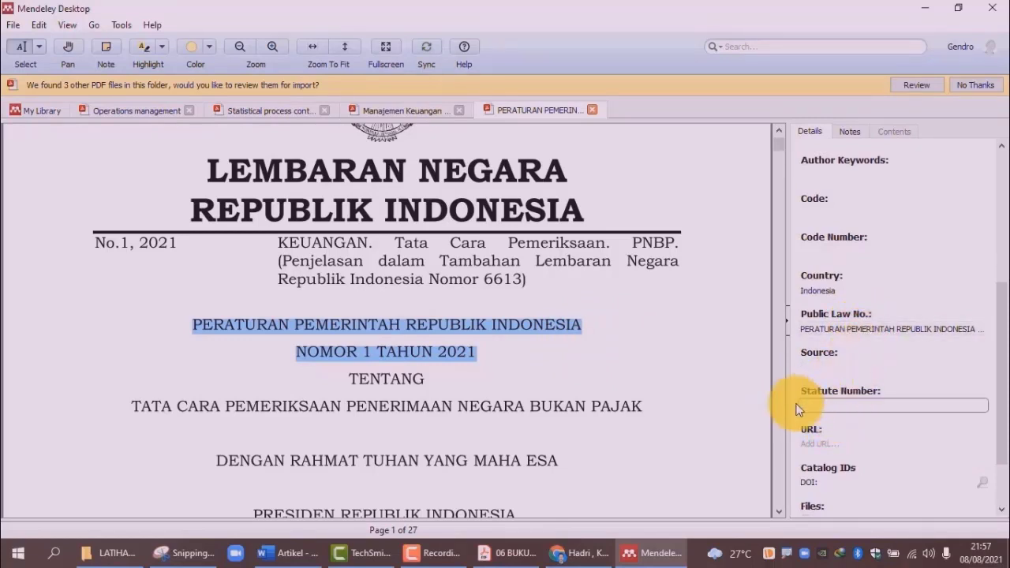
{"action": "left_click", "coordinate": [824, 443]}
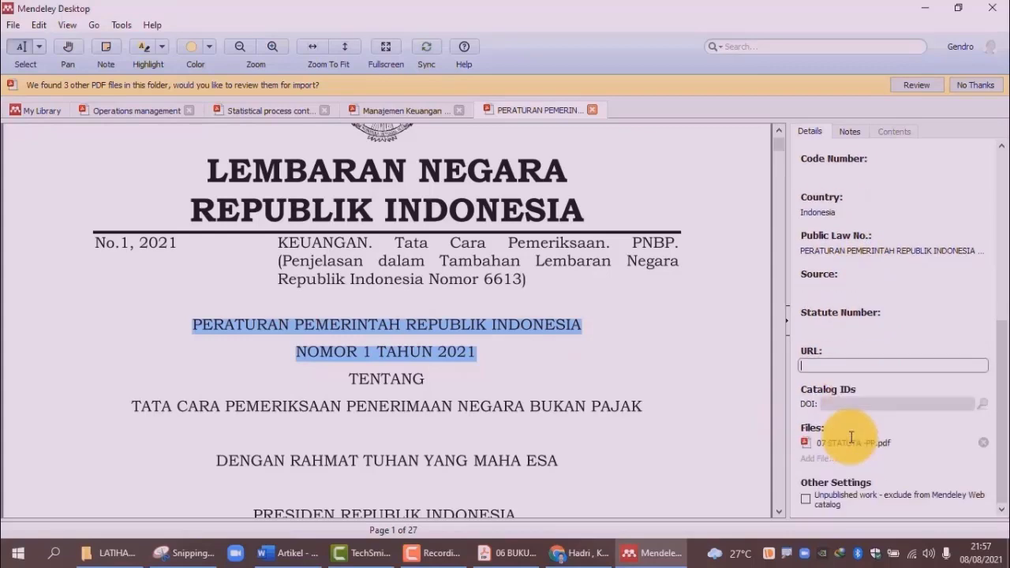
{"action": "scroll", "coordinate": [678, 395], "scroll_direction": "up", "scroll_amount": 3}
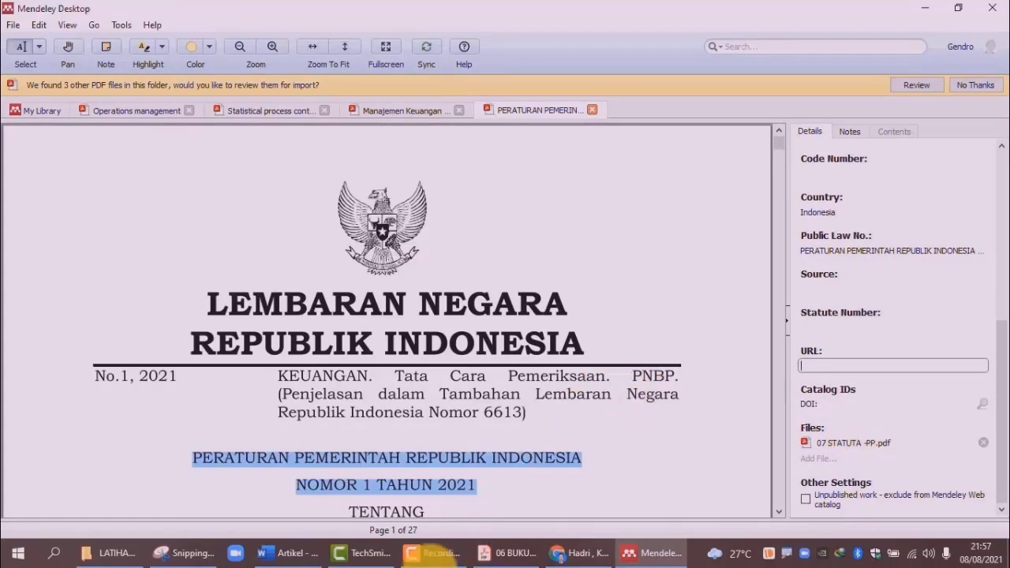
- Cite the 2021 PERATURAN PEMERINTAH statute from Mendeley just before STATUTA-07 in Artikel
{"action": "left_click", "coordinate": [305, 556]}
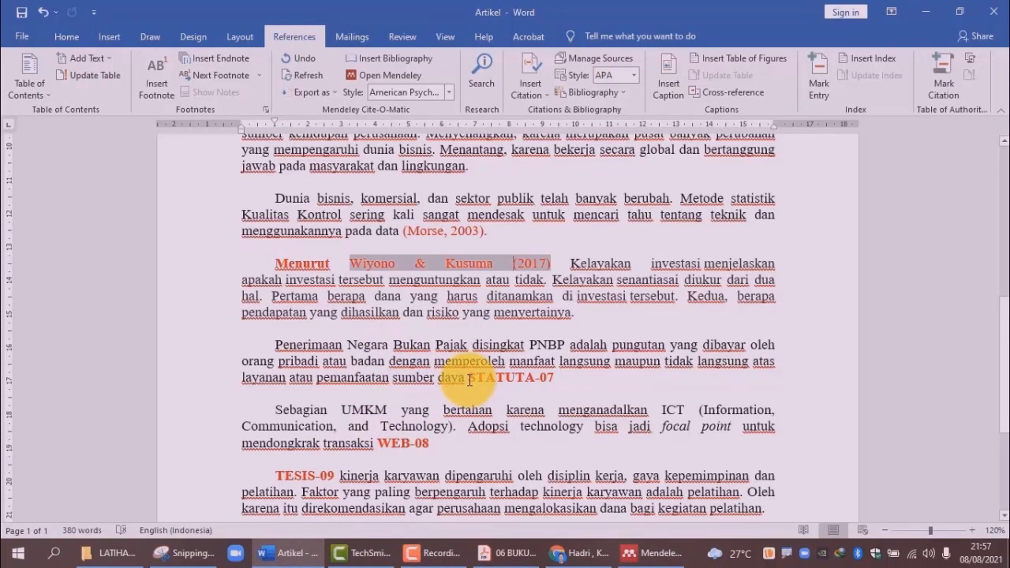
{"action": "left_click", "coordinate": [469, 378]}
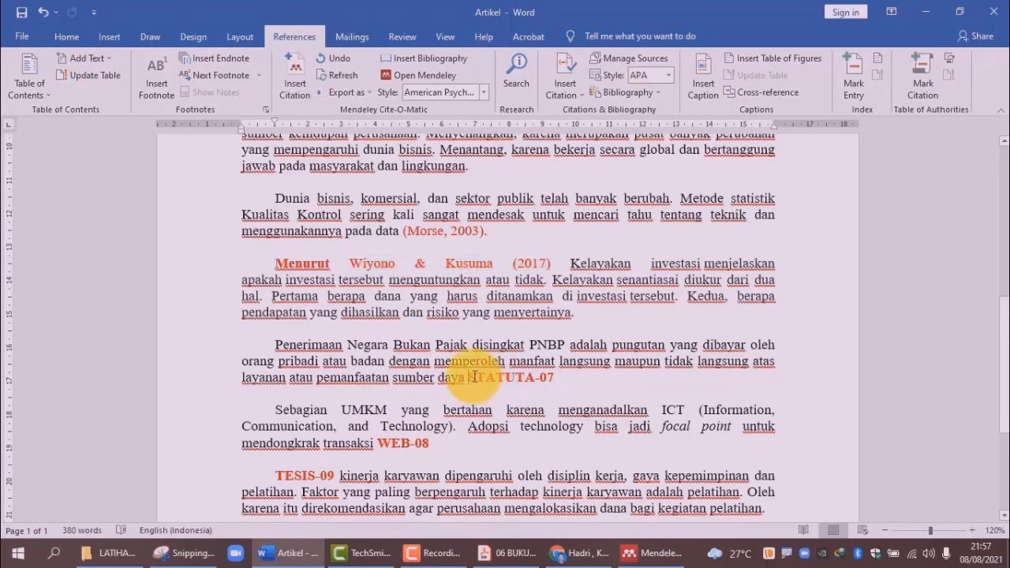
{"action": "left_click", "coordinate": [295, 72]}
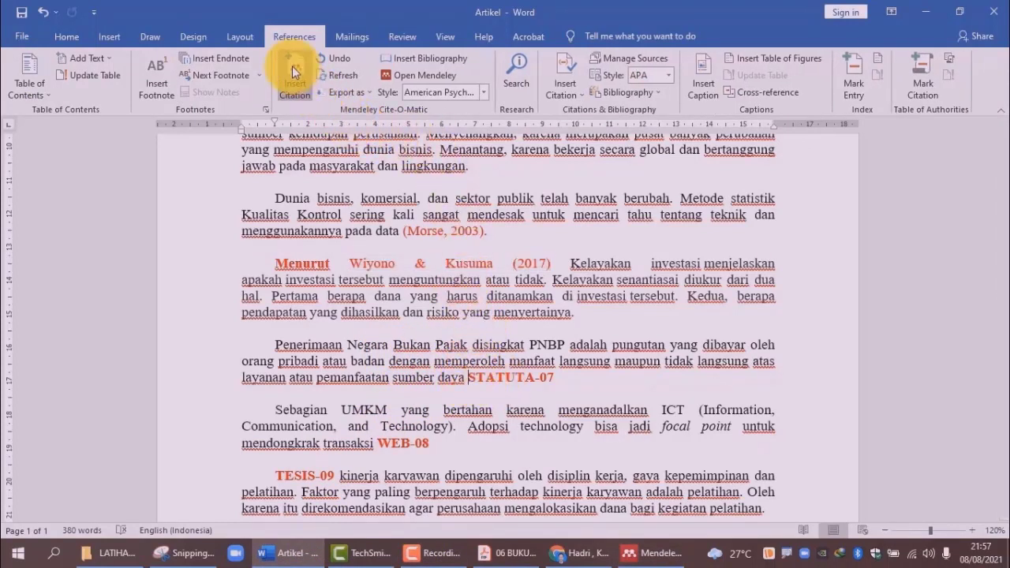
{"action": "left_click", "coordinate": [581, 421]}
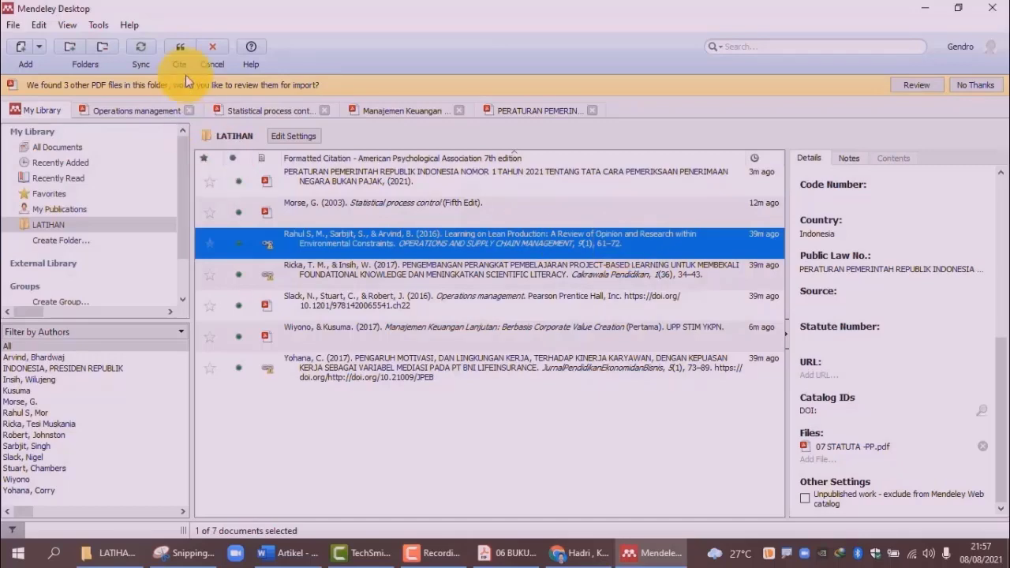
{"action": "left_click", "coordinate": [181, 52]}
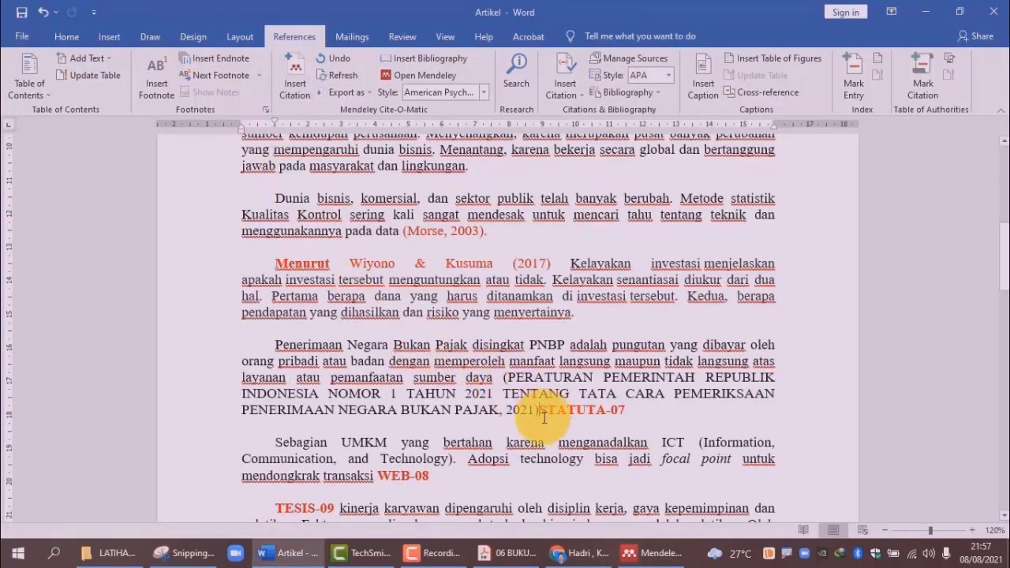
- Replace the STATUTA-07 placeholder with a full stop after the statute citation
{"action": "left_click_drag", "start_coordinate": [544, 418], "coordinate": [626, 412]}
{"action": "type", "text": "."}
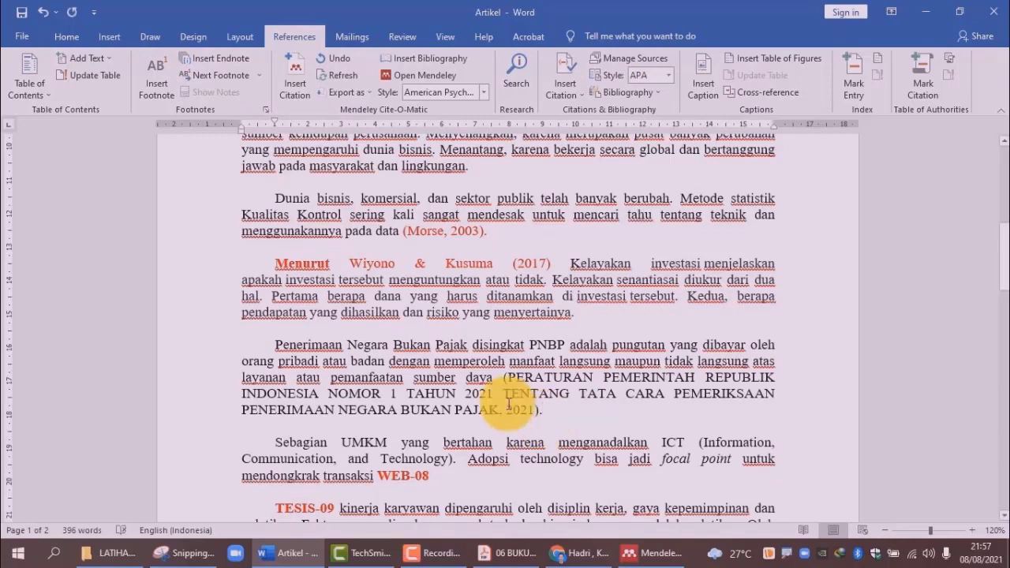